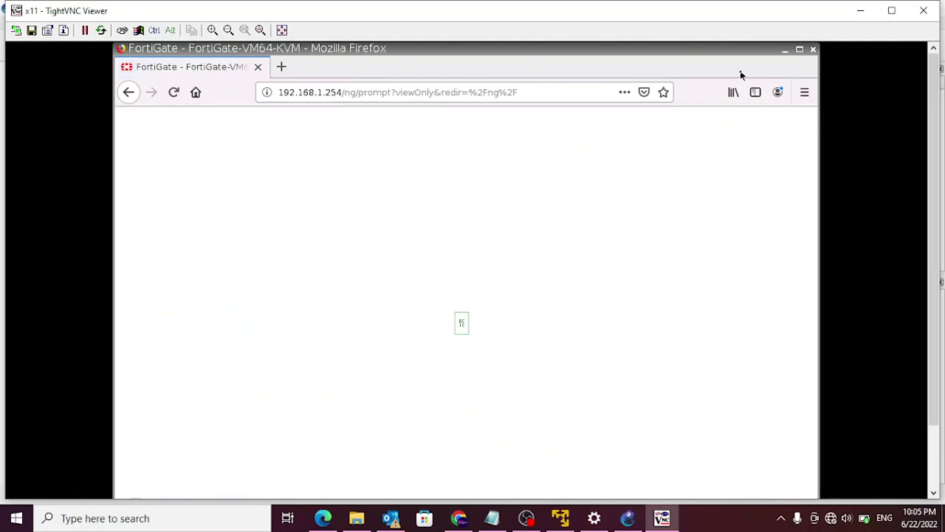
# - Postpone the file system check and skip FortiGate Setup to reach the status dashboard
pyautogui.click(487, 427)
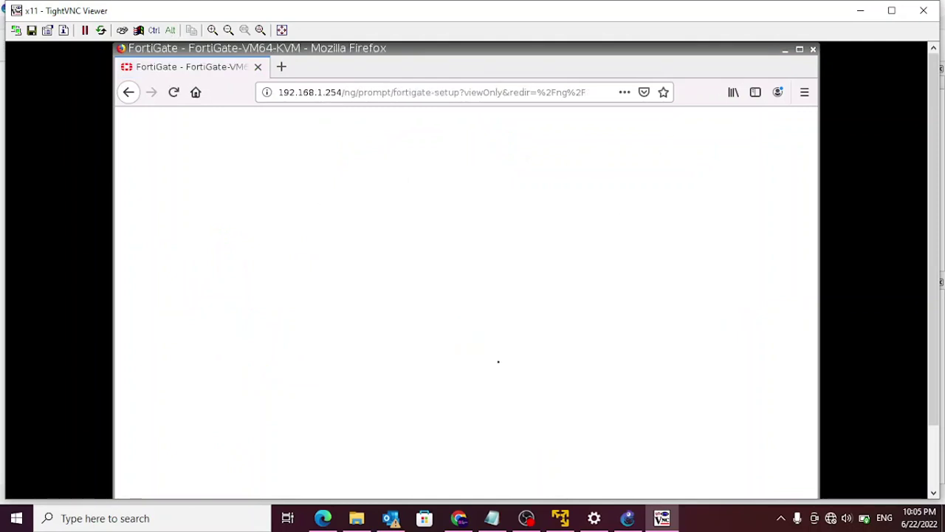
pyautogui.click(513, 393)
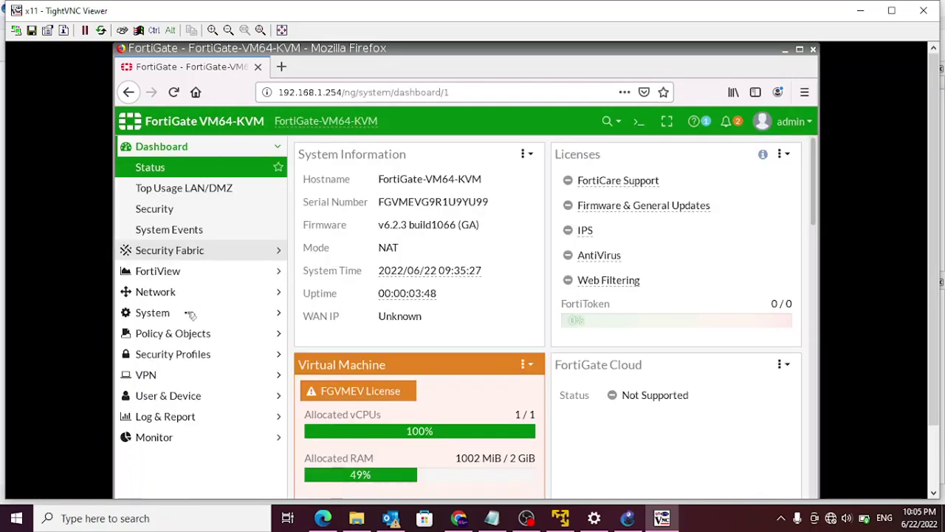
# - Review the interface addresses and the default static route via 172.16.10.2, then view the GNS3 topology
pyautogui.click(152, 288)
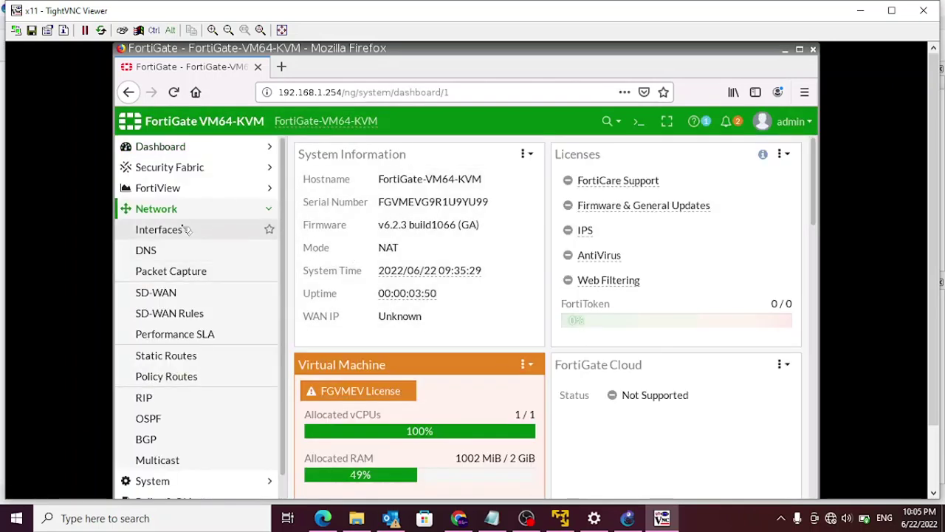
pyautogui.click(158, 230)
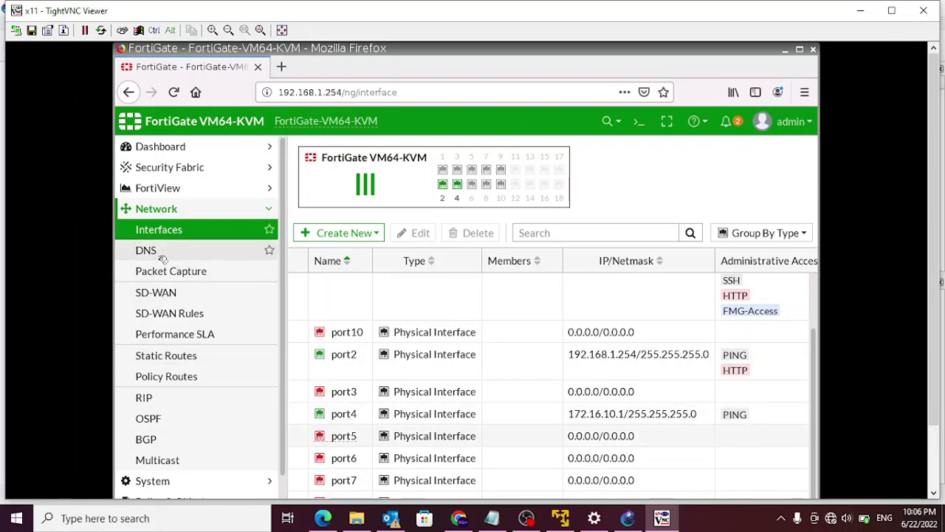
pyautogui.click(170, 361)
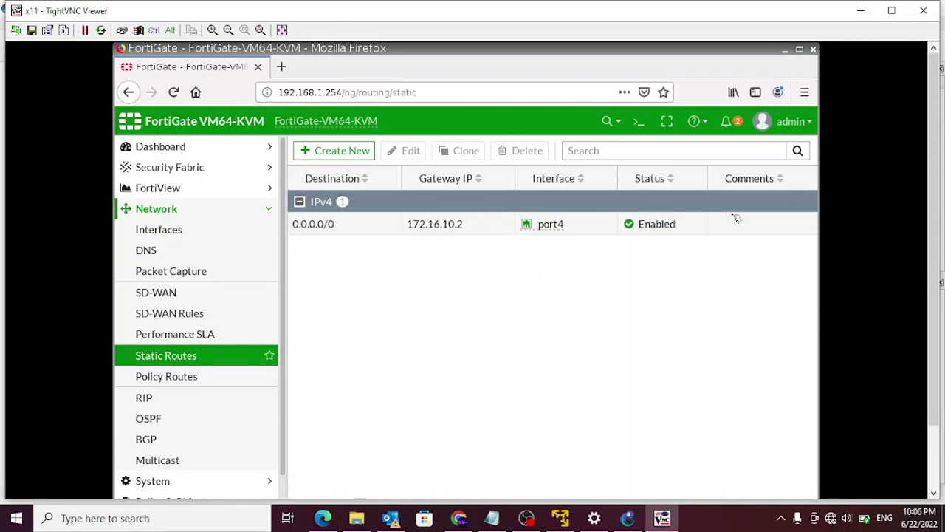
pyautogui.click(628, 518)
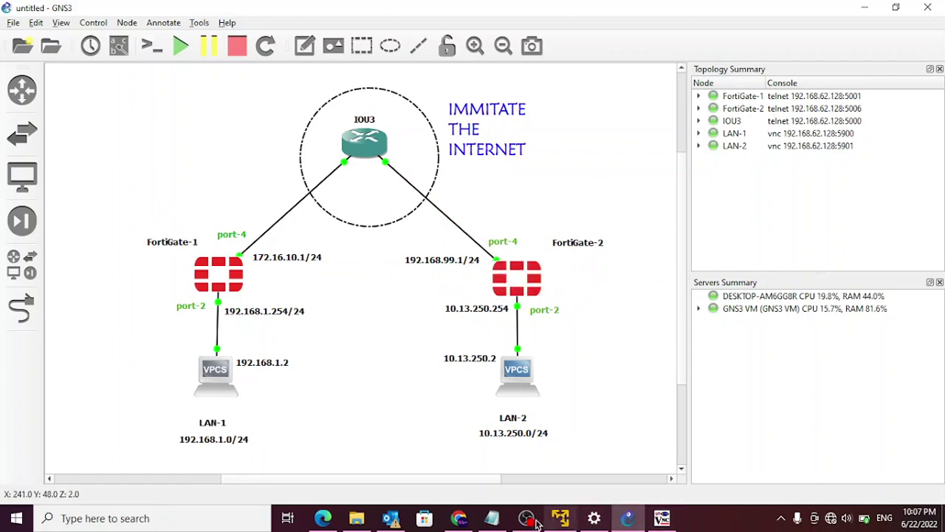
# - Go back from the GNS3 topology to the FortiGate-1 static routes page
pyautogui.click(662, 518)
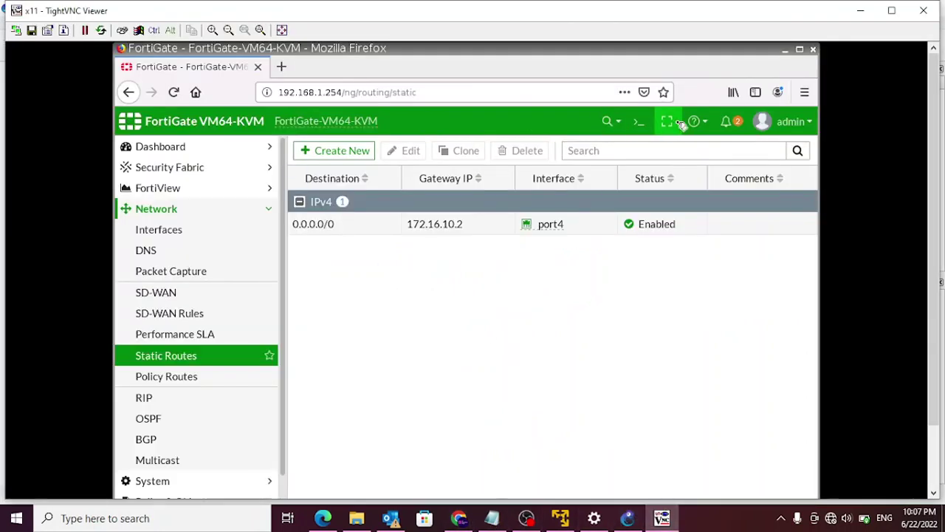
# - In the CLI Console, run execute ping 192.168.99.1 twice and confirm 0% packet loss
pyautogui.click(639, 121)
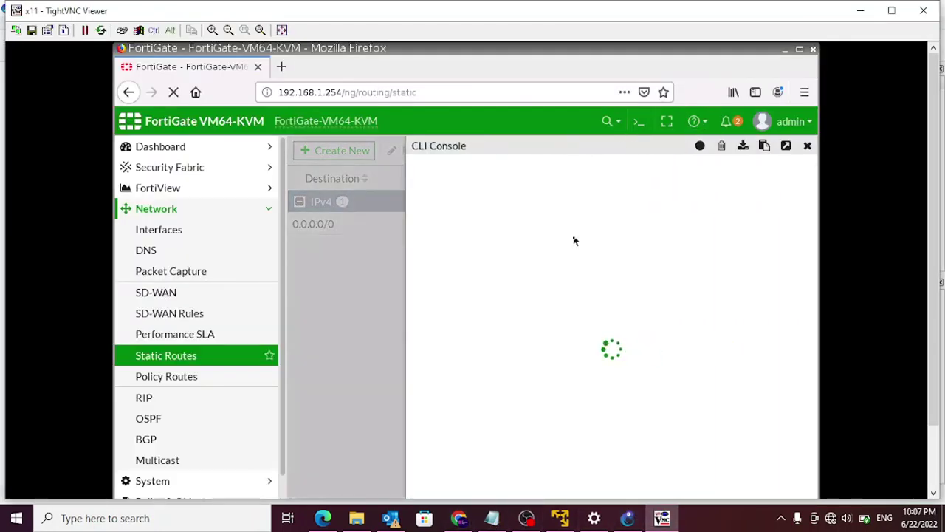
pyautogui.write('ex')
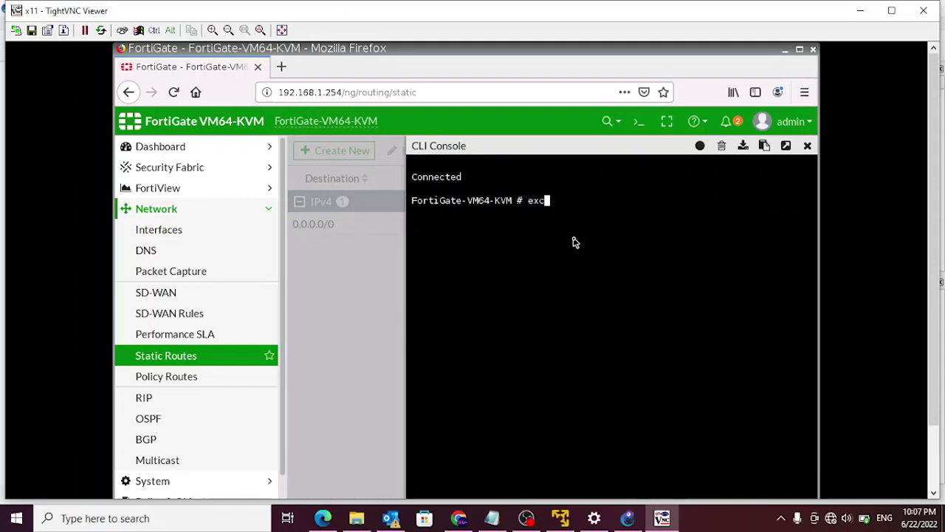
pyautogui.press('Tab')
pyautogui.write('ping')
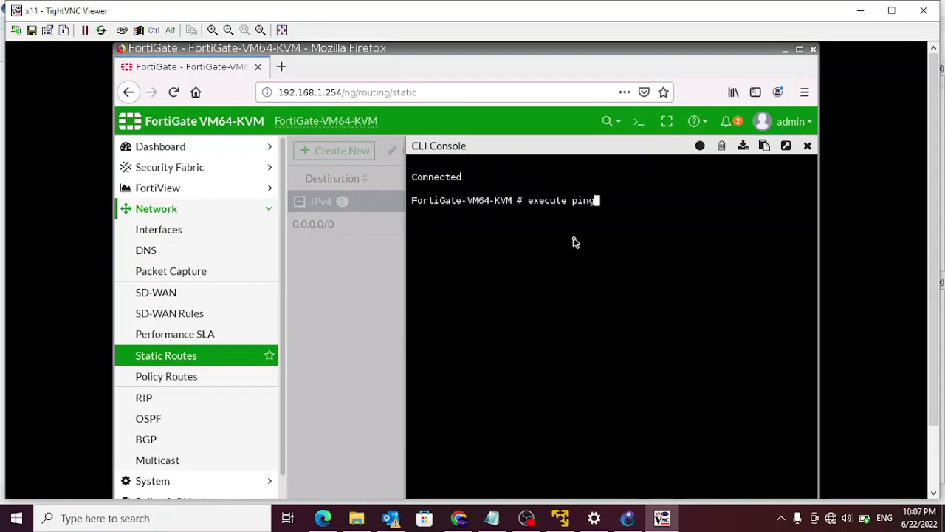
pyautogui.write(' 192.168.99.1')
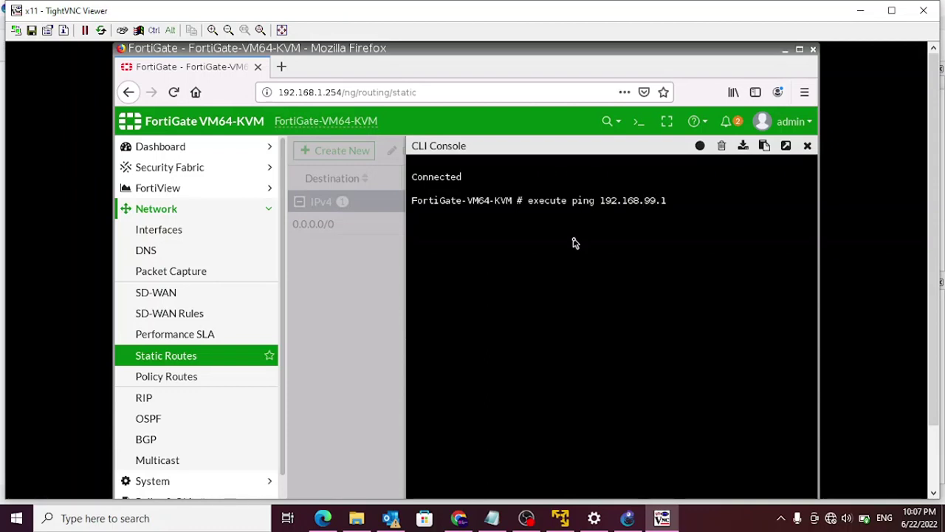
pyautogui.press('Return')
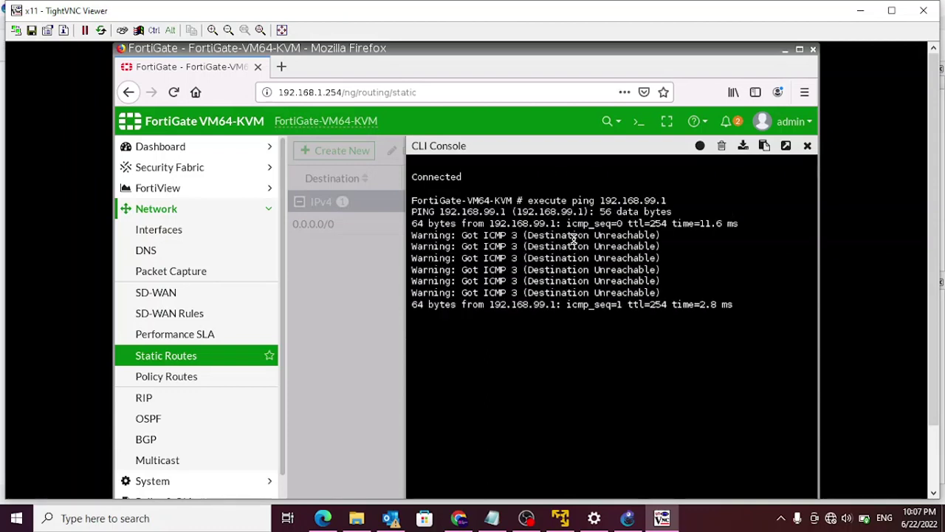
pyautogui.hotkey('ctrl', 'c')
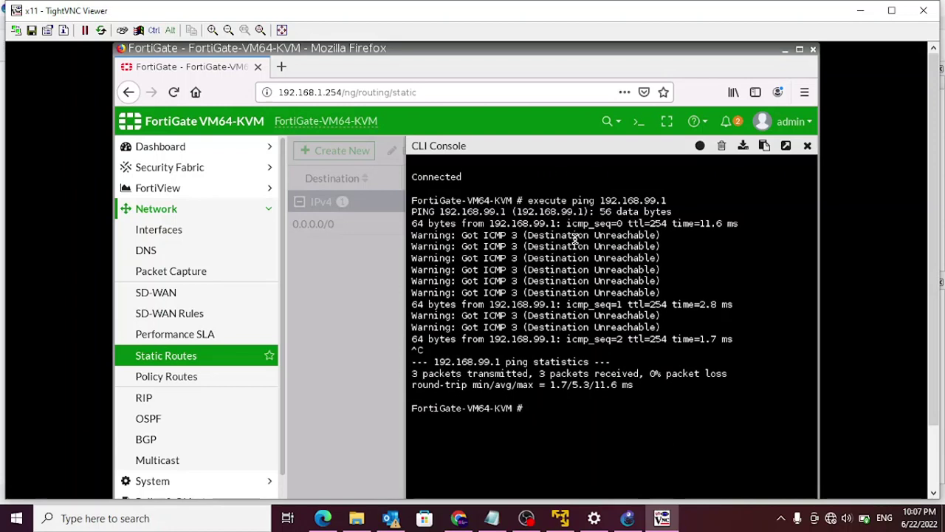
pyautogui.press('Up')
pyautogui.press('Return')
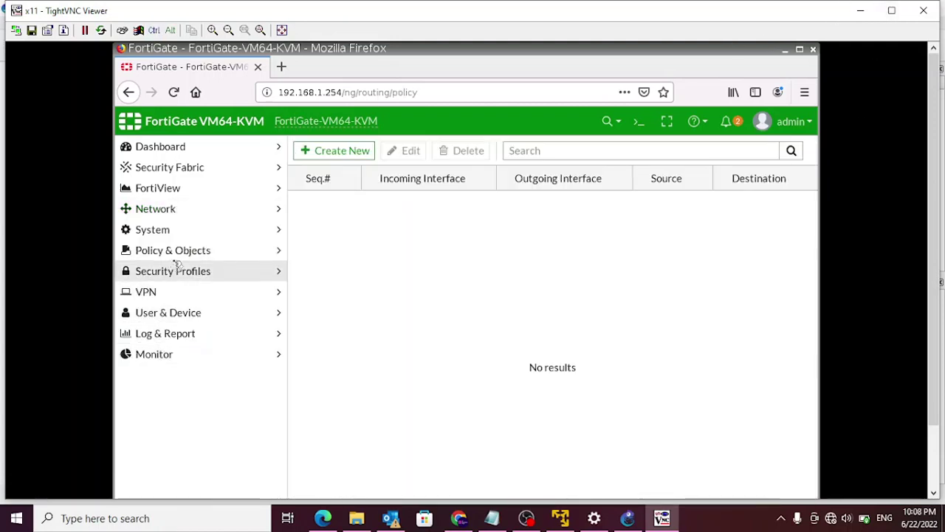
# - Review the IPv4 policy list, which holds only the Implicit Deny rule
pyautogui.click(186, 251)
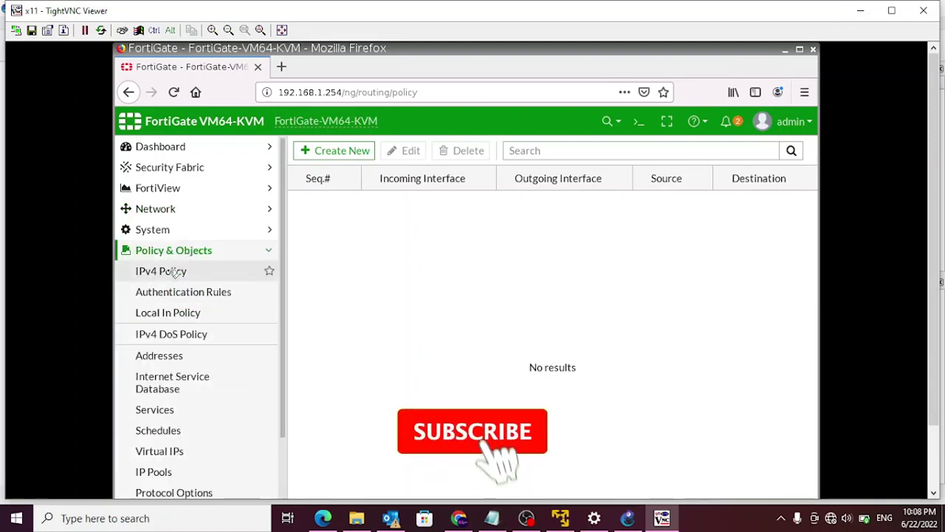
pyautogui.click(174, 273)
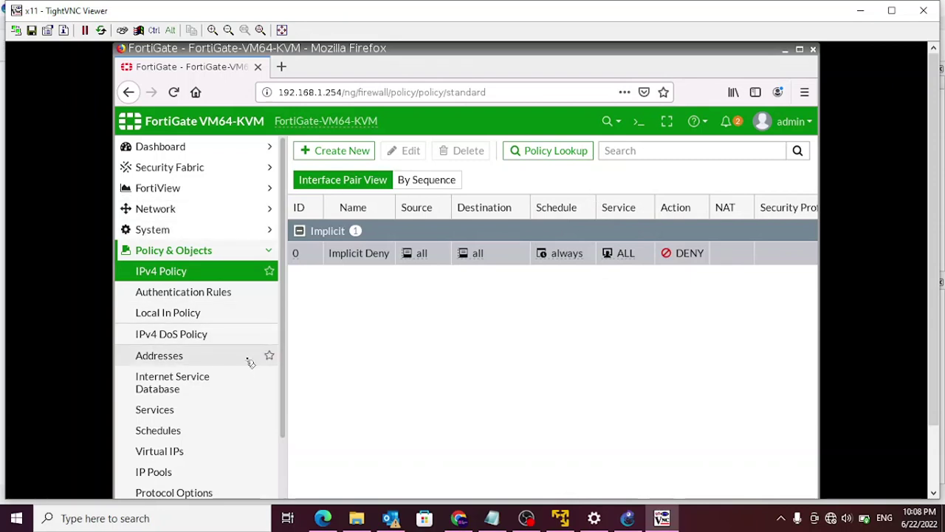
pyautogui.scroll(-1, 175, 325)
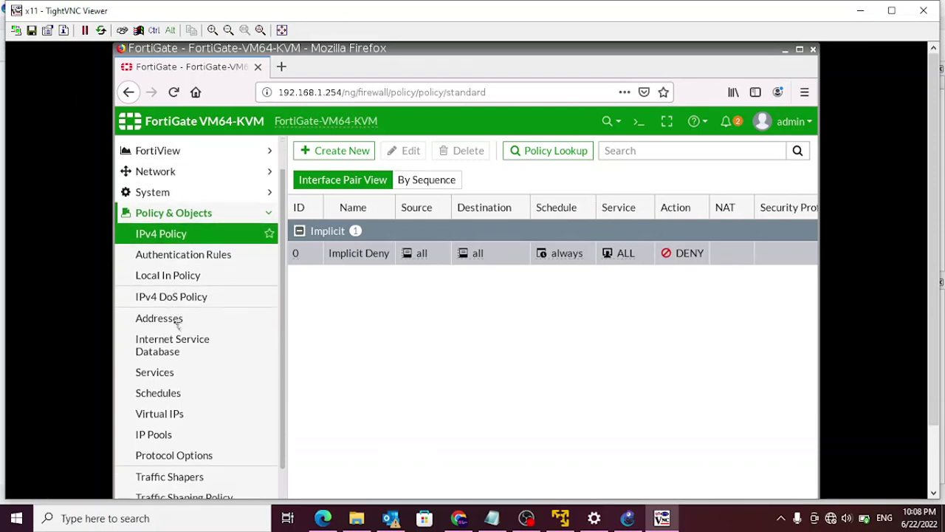
# - Go to the empty IPsec Tunnels list under VPN and start a new entry
pyautogui.click(155, 214)
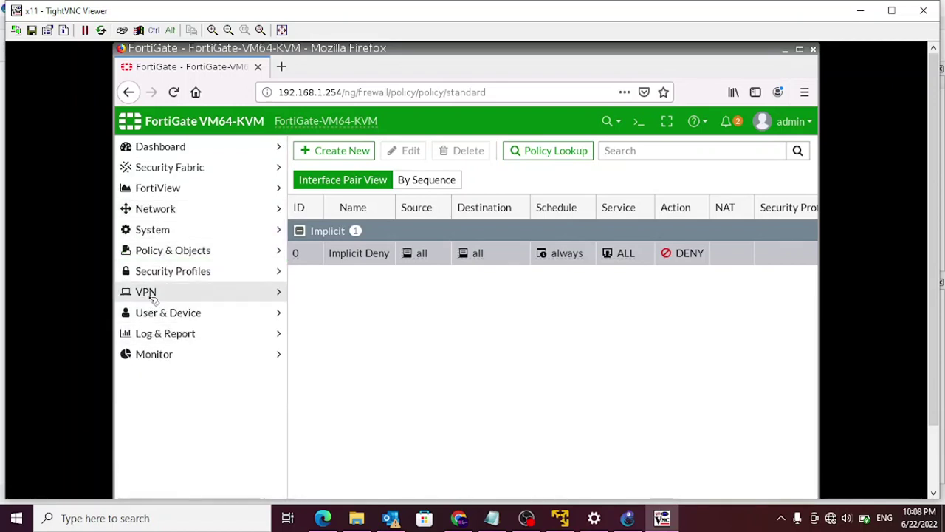
pyautogui.click(151, 293)
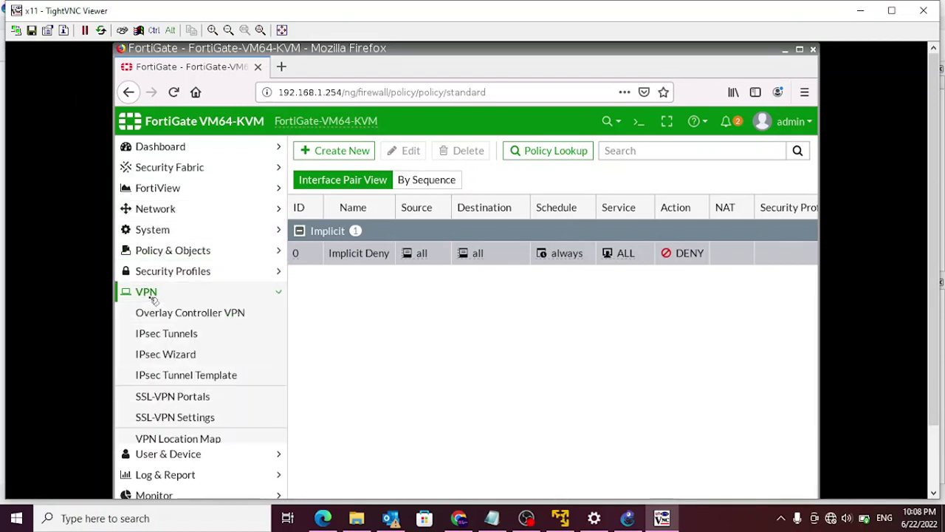
pyautogui.click(164, 340)
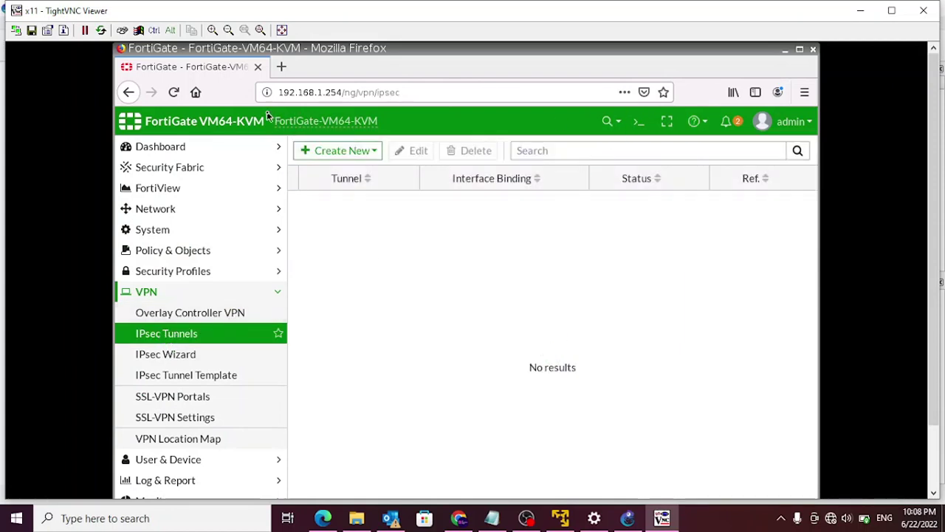
pyautogui.click(375, 152)
# - Create a Custom-template IPsec tunnel named FGT1-to-FGT2 and continue to its settings
pyautogui.click(337, 171)
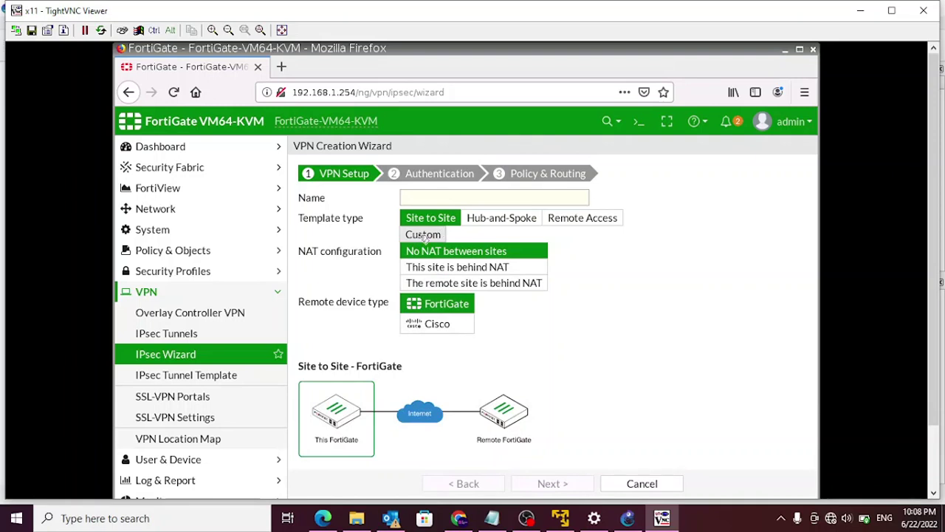
pyautogui.click(424, 235)
pyautogui.click(409, 198)
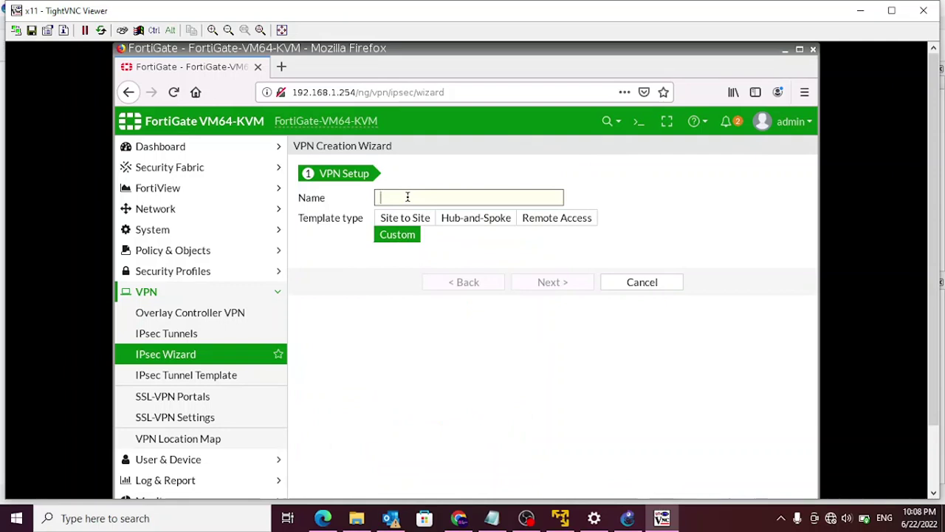
pyautogui.write('FGT1-to-FGT2')
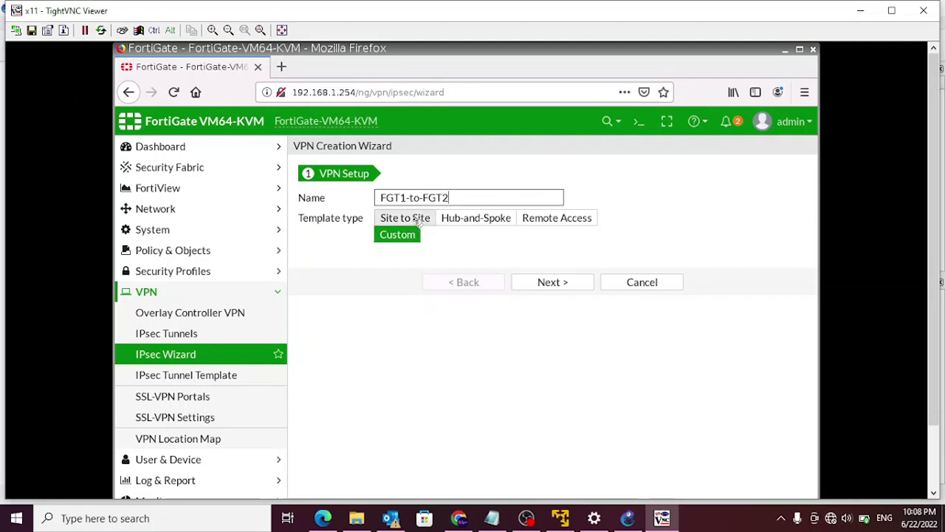
pyautogui.click(378, 234)
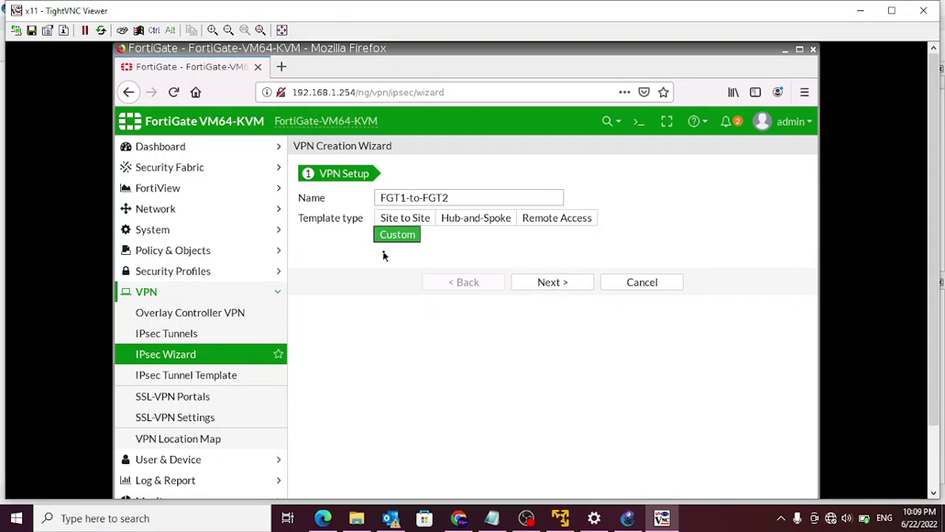
pyautogui.click(570, 281)
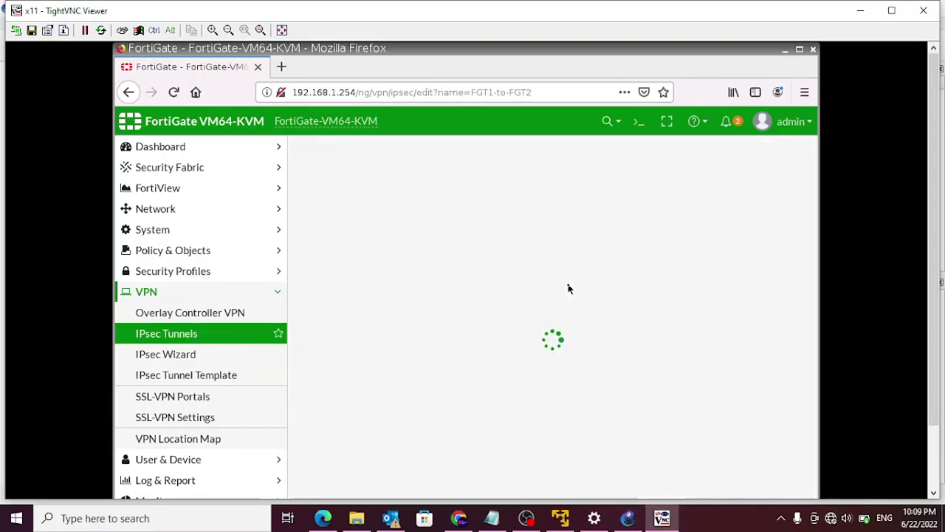
# - Set the tunnel's remote gateway IP address to 192.168.99.1
pyautogui.scroll(-5, 585, 326)
pyautogui.scroll(-3, 585, 327)
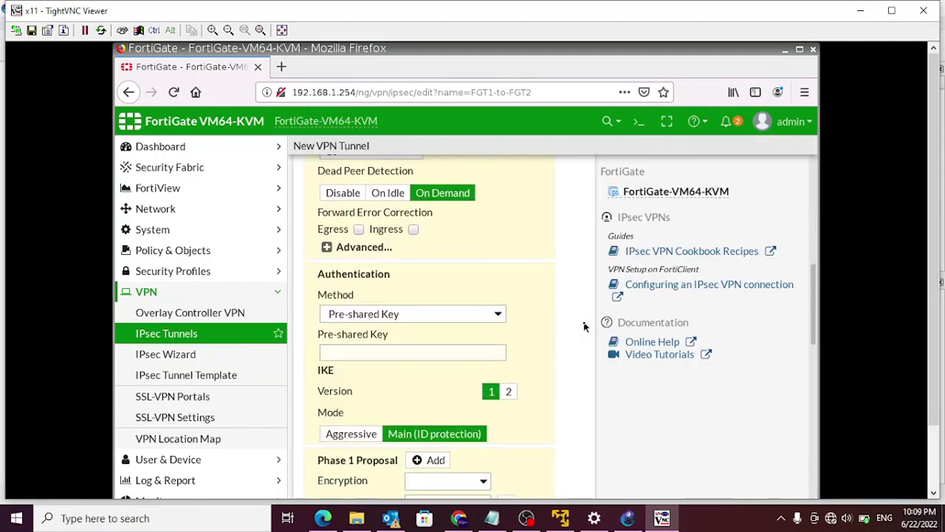
pyautogui.scroll(-3, 585, 326)
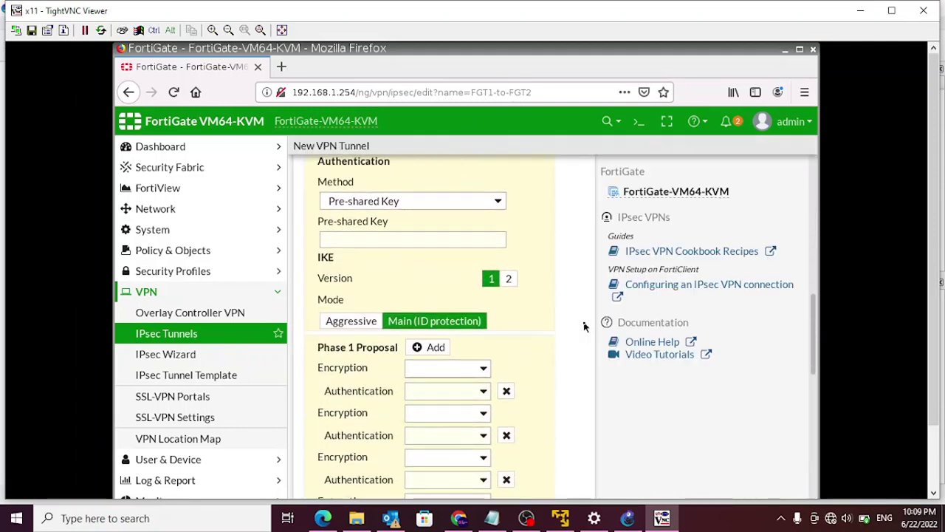
pyautogui.scroll(-5, 585, 326)
pyautogui.scroll(-4, 585, 327)
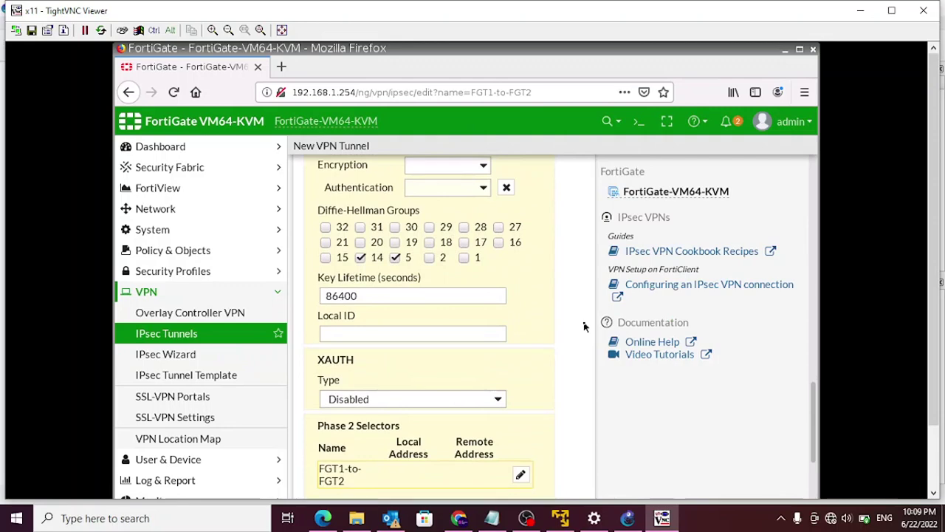
pyautogui.scroll(-5, 583, 327)
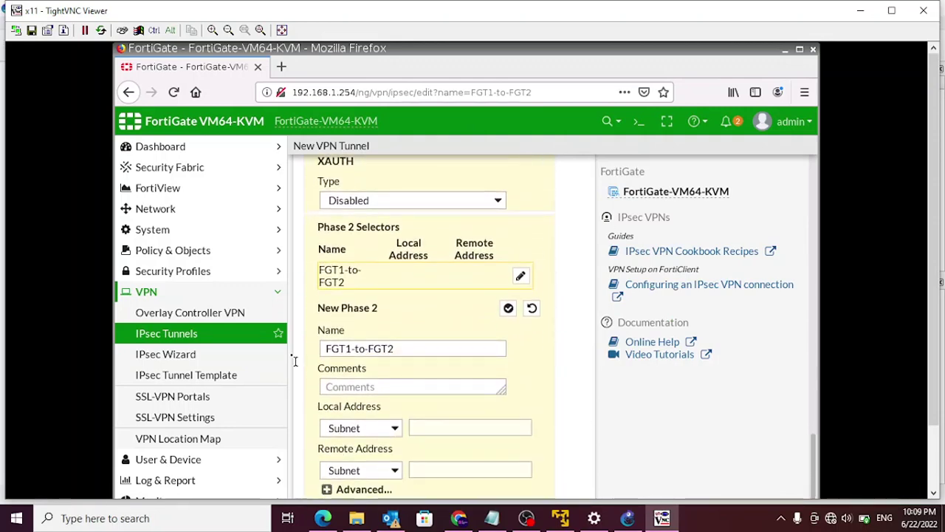
pyautogui.scroll(8, 608, 355)
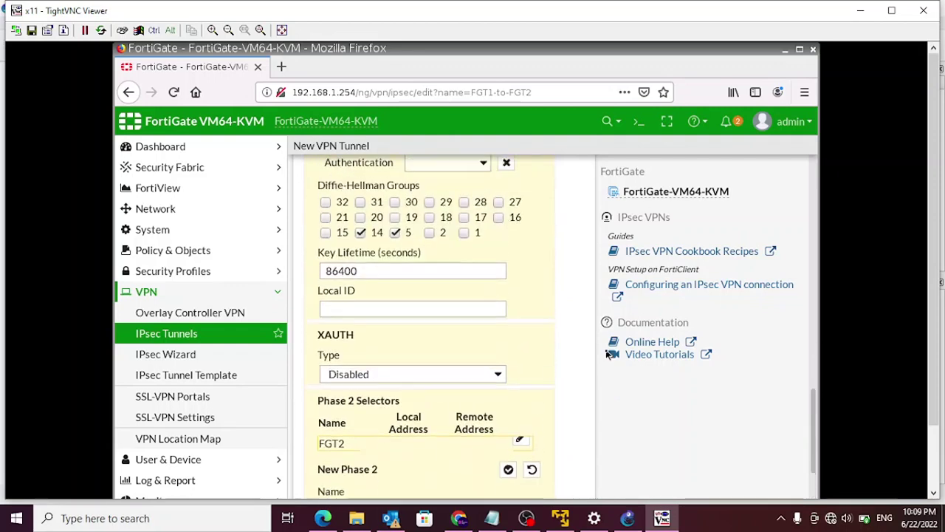
pyautogui.scroll(8, 609, 355)
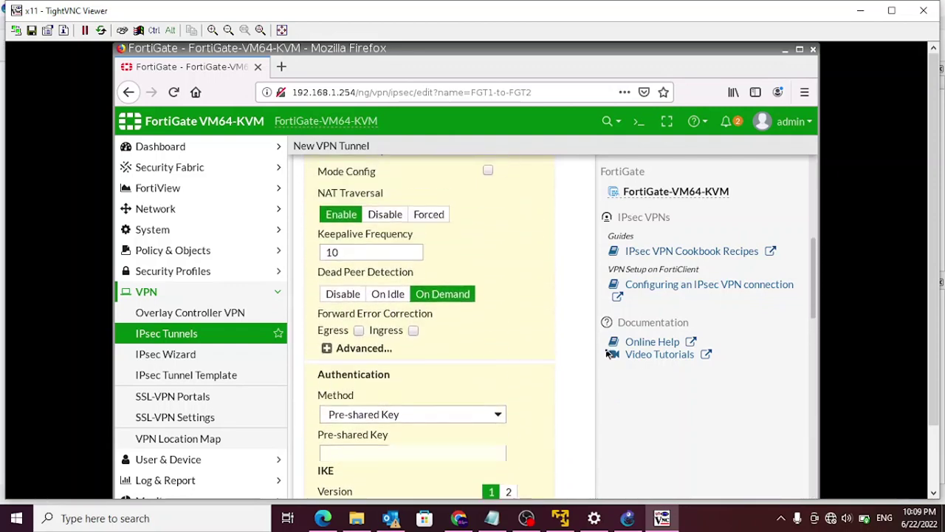
pyautogui.scroll(3, 608, 354)
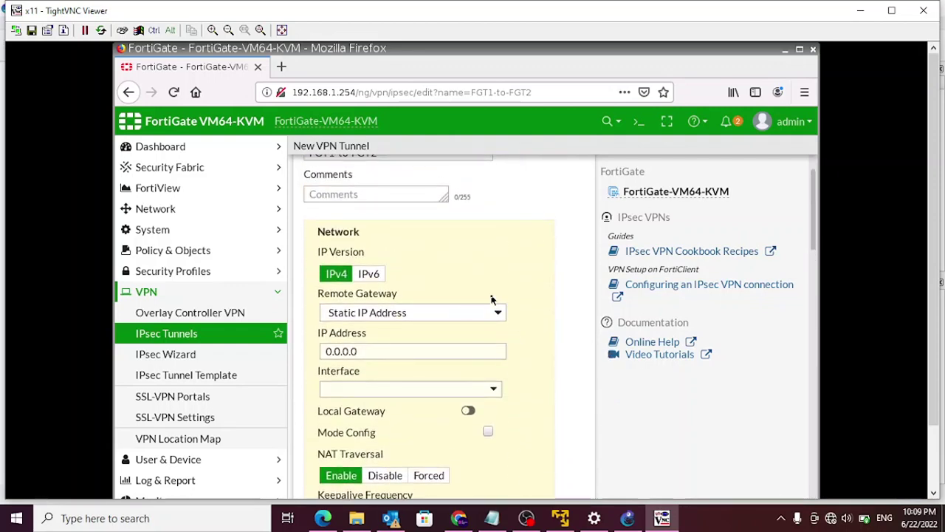
pyautogui.moveTo(392, 352); pyautogui.dragTo(261, 348)
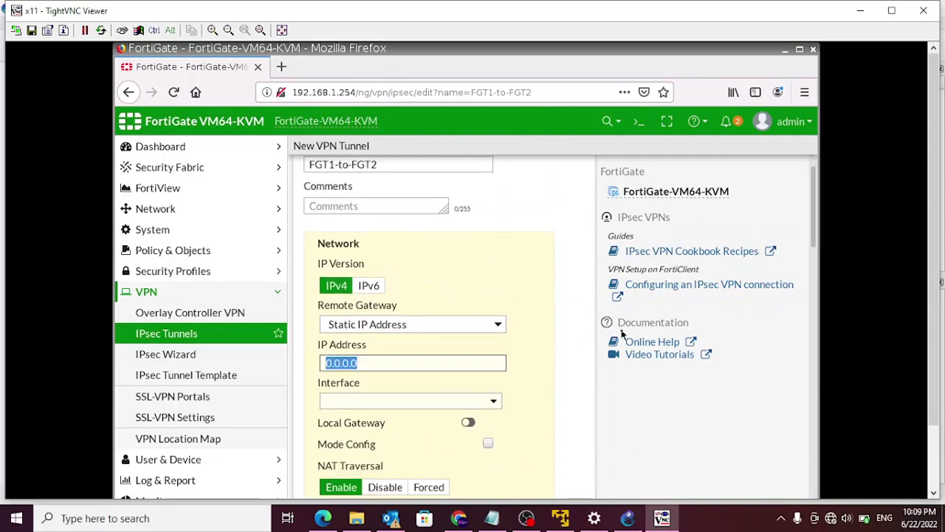
pyautogui.write('192.')
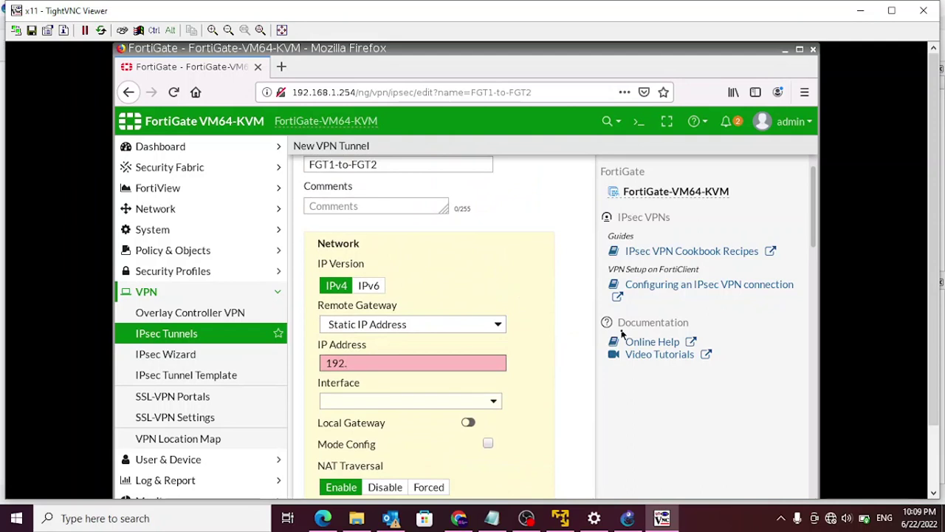
pyautogui.write('168.99.1')
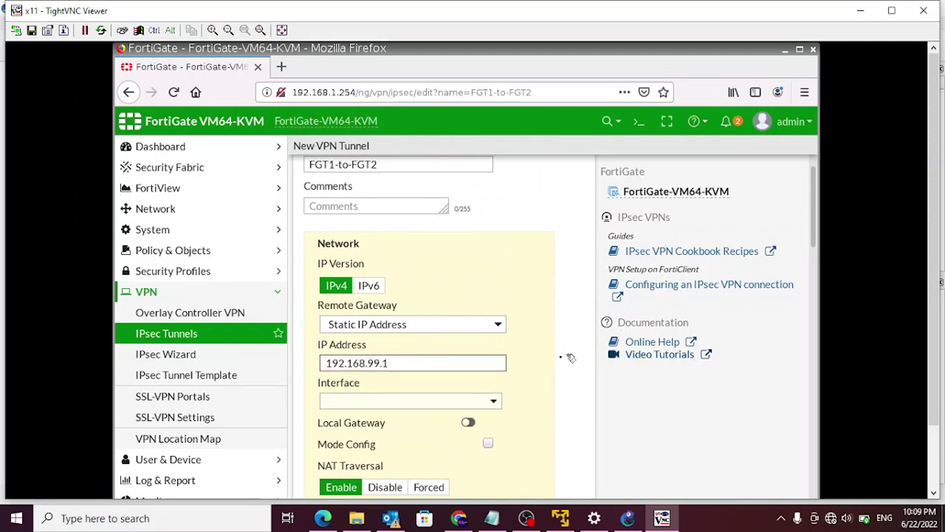
# - Choose port4 as the tunnel interface and re-expand the Advanced options
pyautogui.click(491, 401)
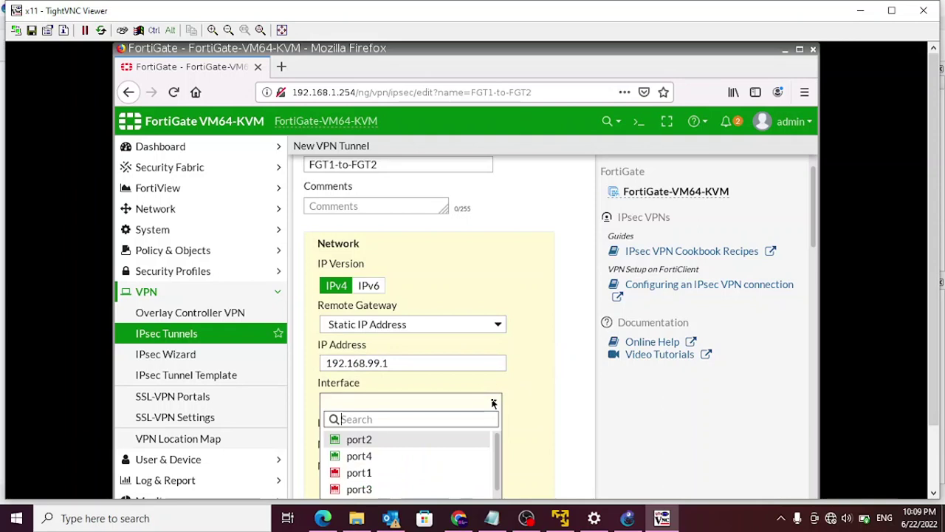
pyautogui.click(359, 458)
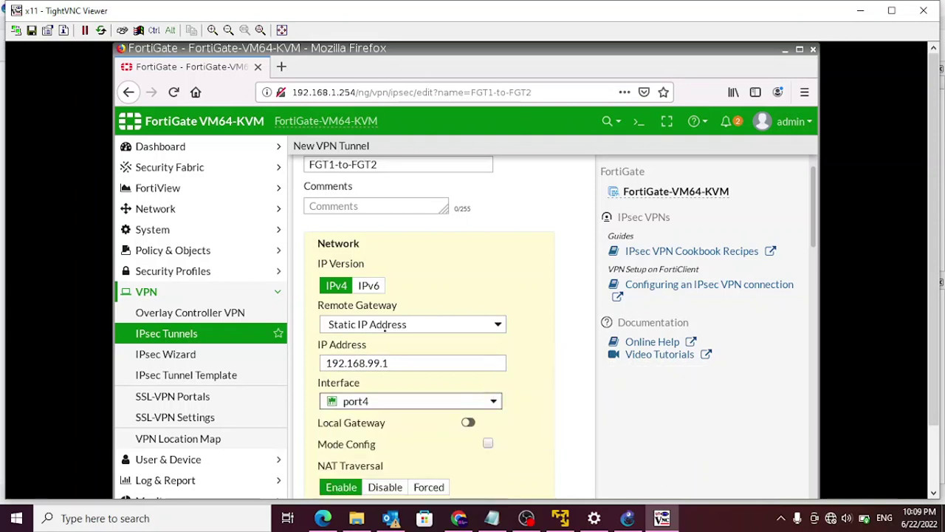
pyautogui.scroll(-3, 550, 337)
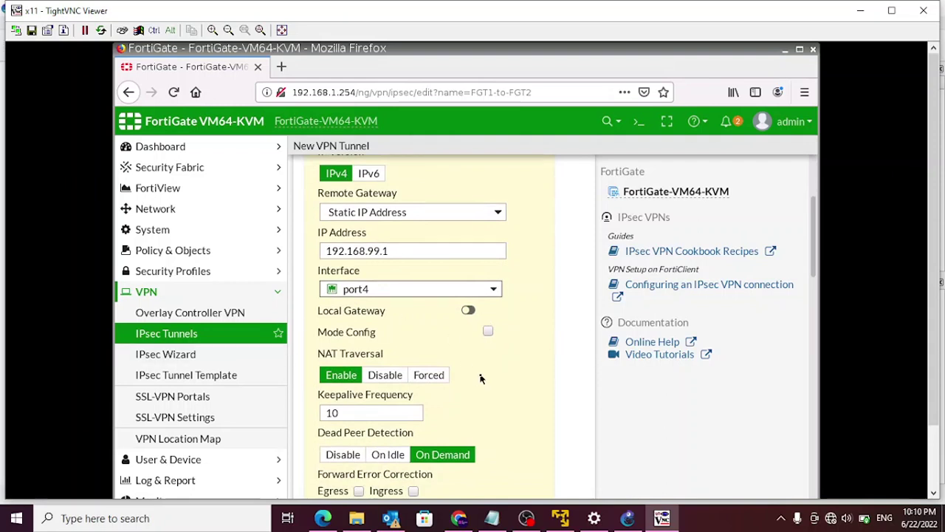
pyautogui.scroll(-2, 480, 378)
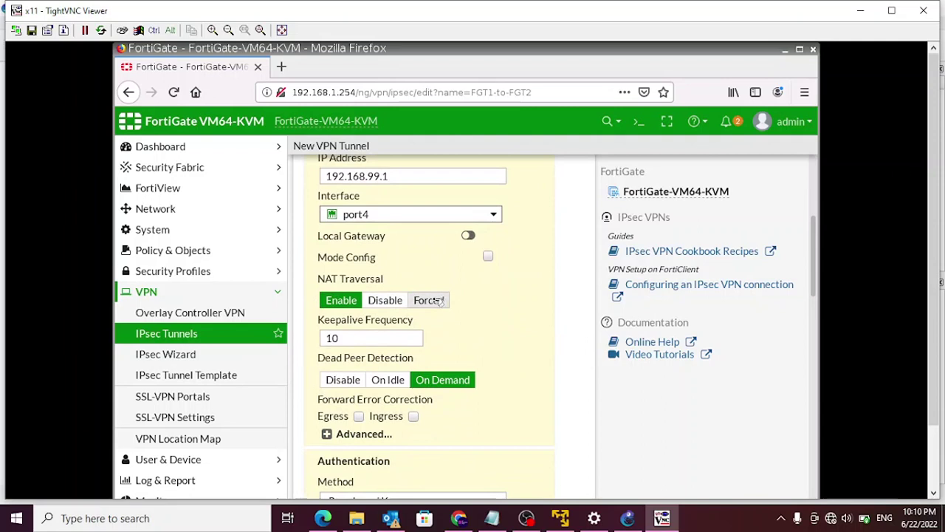
pyautogui.scroll(-1, 508, 396)
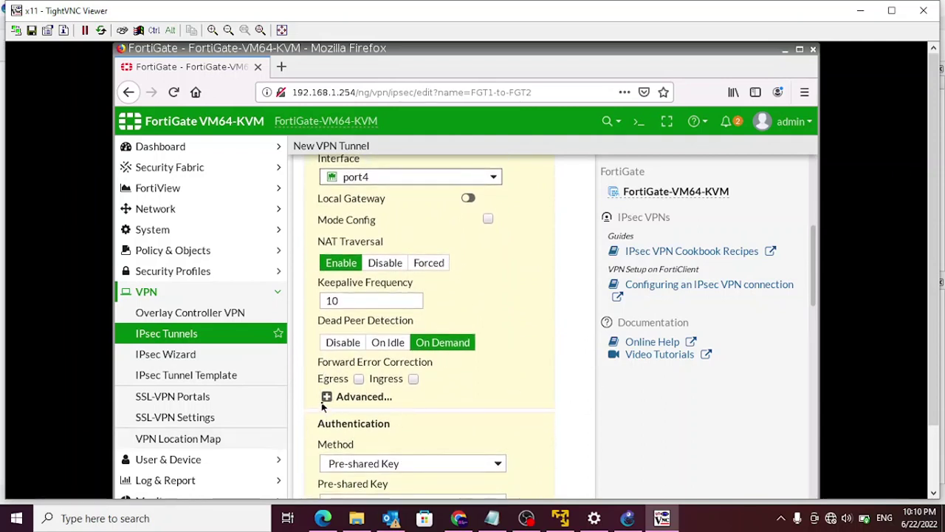
pyautogui.scroll(-3, 438, 375)
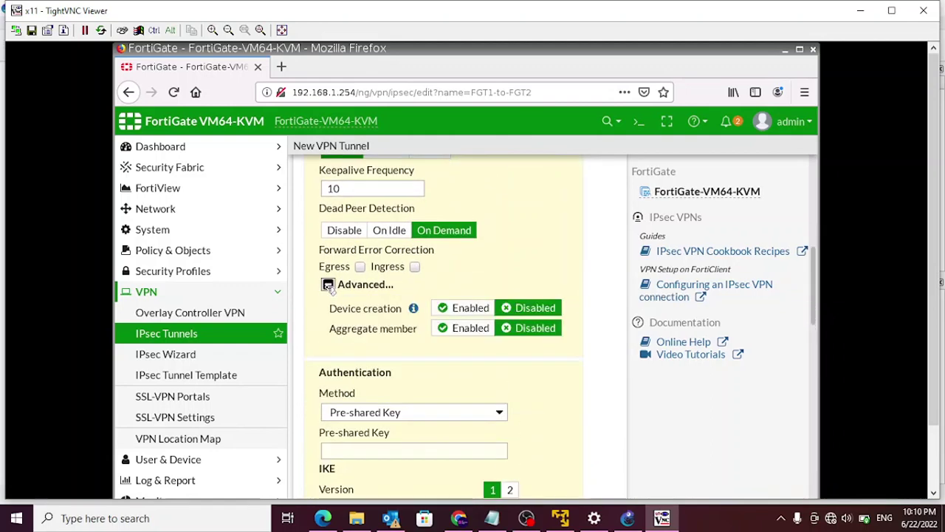
pyautogui.click(328, 285)
pyautogui.click(327, 285)
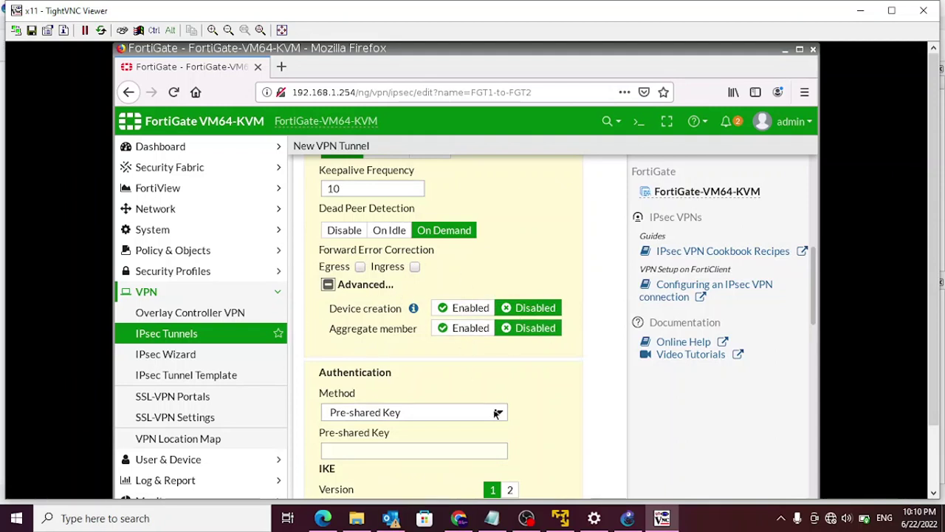
# - Enter the tunnel's pre-shared key, reveal it to check, and select IKE version 2
pyautogui.scroll(-2, 493, 414)
pyautogui.click(378, 377)
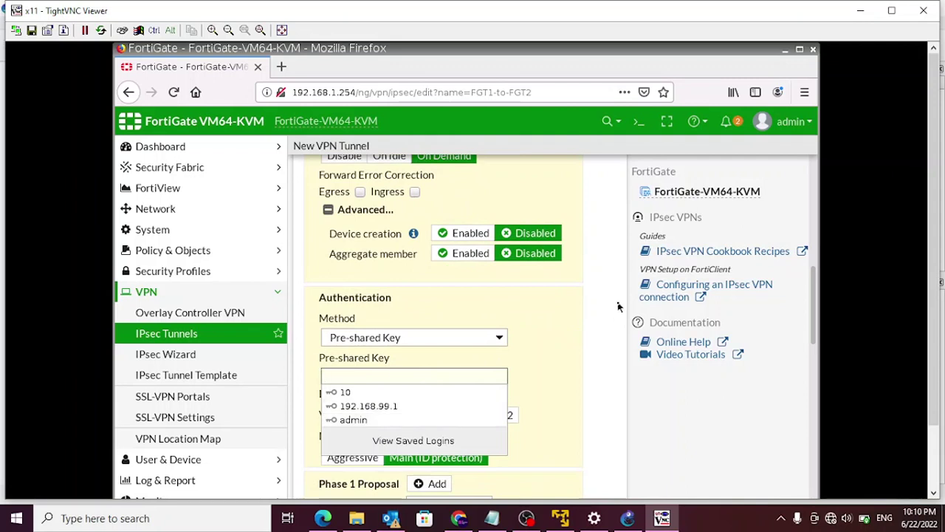
pyautogui.write('●●●●●●●●●')
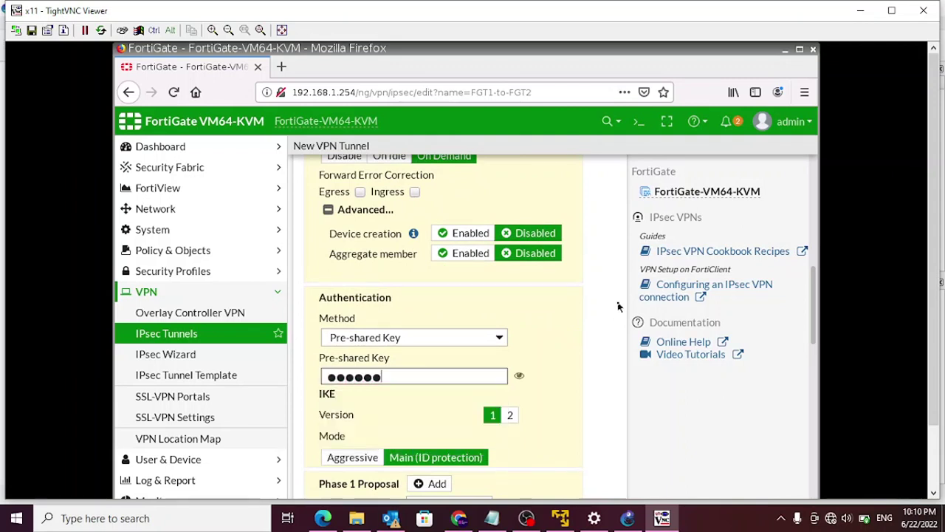
pyautogui.click(519, 376)
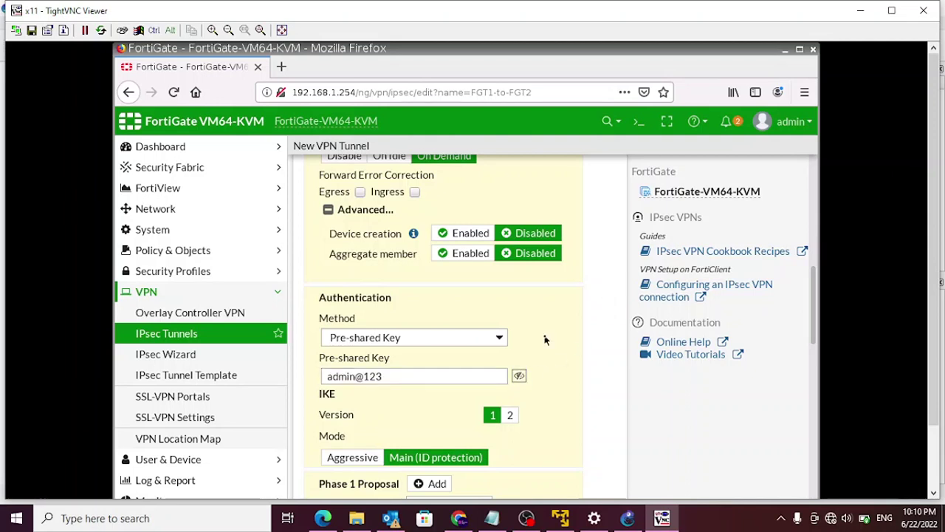
pyautogui.scroll(-2, 550, 341)
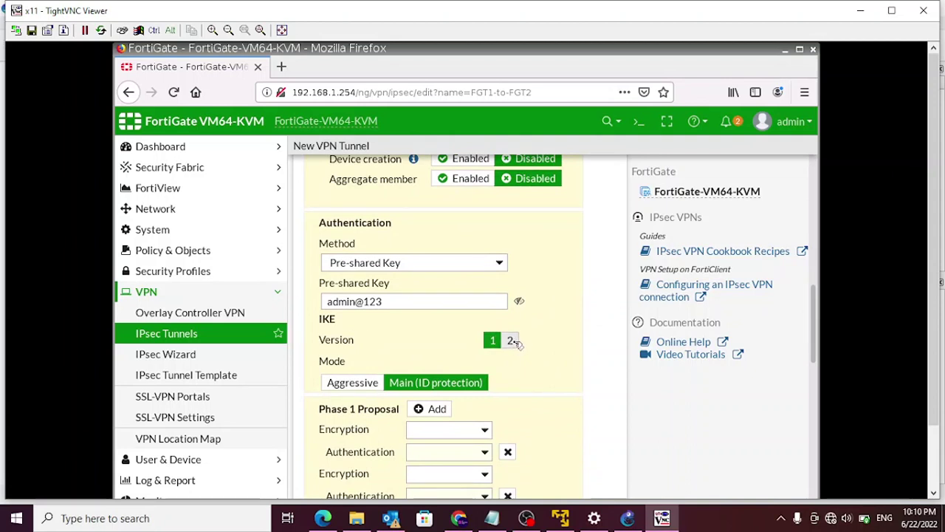
pyautogui.click(511, 340)
# - Remove the extra Phase 1 proposals, leaving one with DES encryption and SHA256 authentication
pyautogui.scroll(-3, 550, 347)
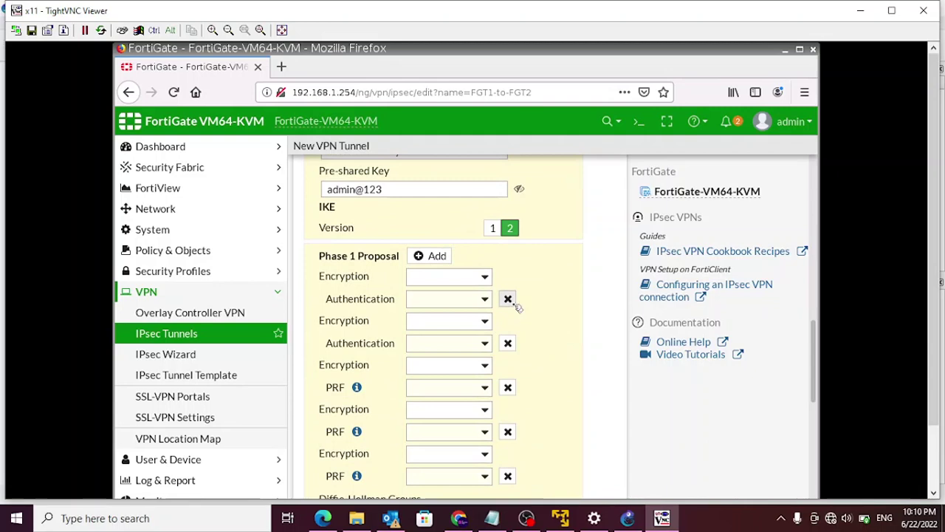
pyautogui.click(507, 298)
pyautogui.click(509, 299)
pyautogui.click(508, 300)
pyautogui.click(508, 299)
pyautogui.click(484, 279)
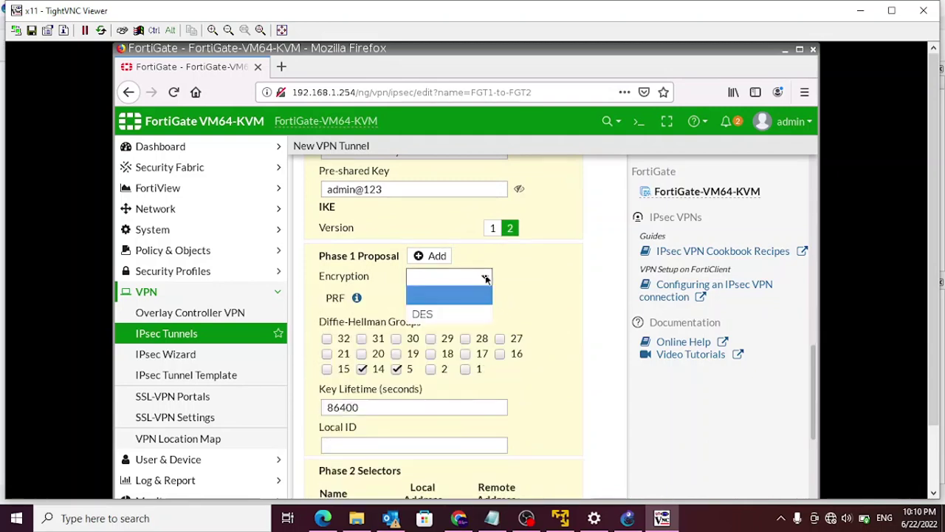
pyautogui.click(427, 314)
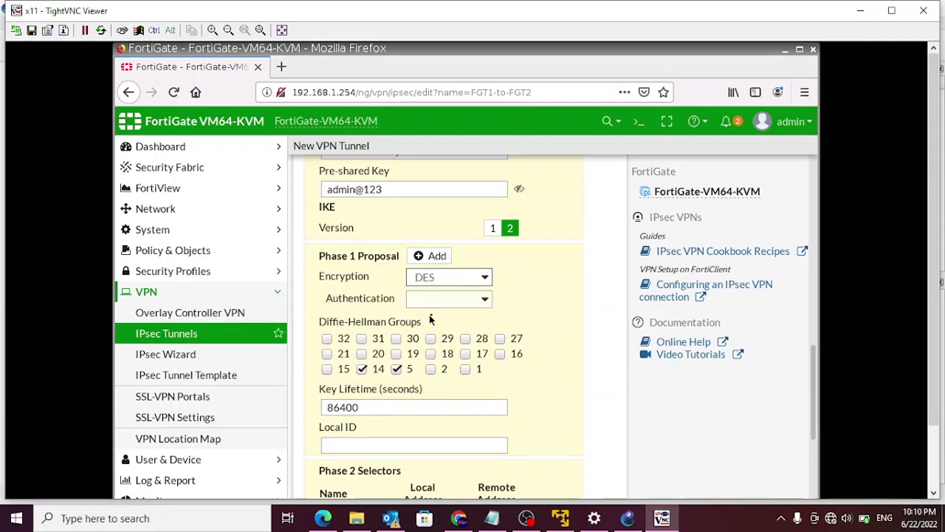
pyautogui.click(485, 300)
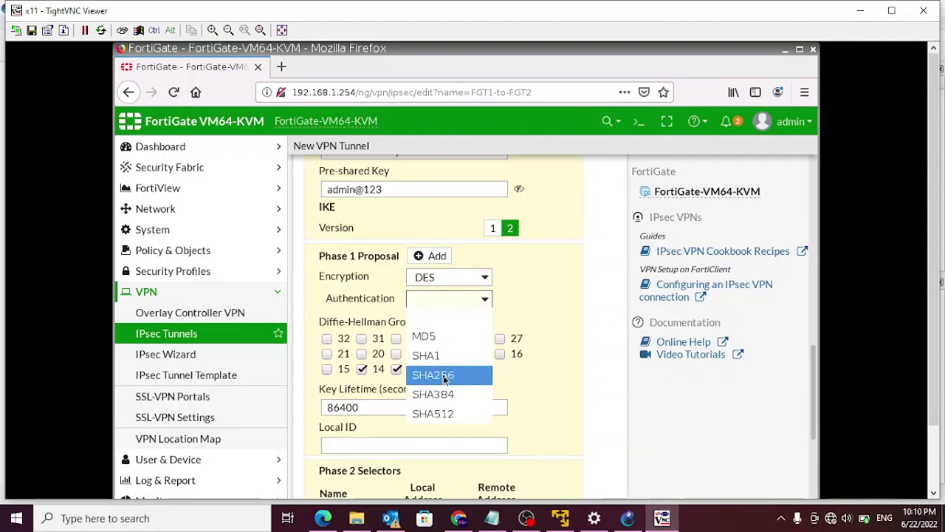
pyautogui.click(443, 377)
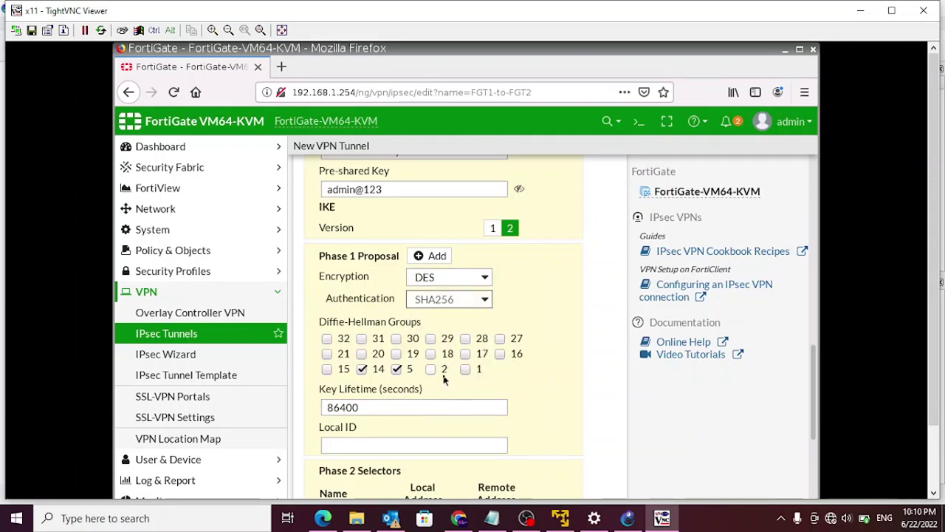
# - Limit Phase 1 Diffie-Hellman groups to 5 and 2, dropping group 14
pyautogui.click(396, 370)
pyautogui.click(362, 369)
pyautogui.click(396, 369)
pyautogui.click(430, 369)
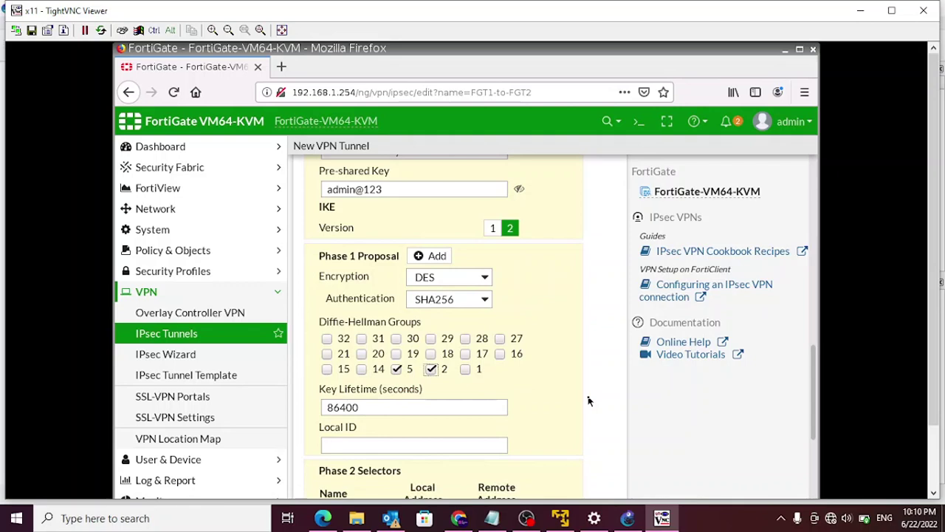
pyautogui.scroll(-4, 589, 401)
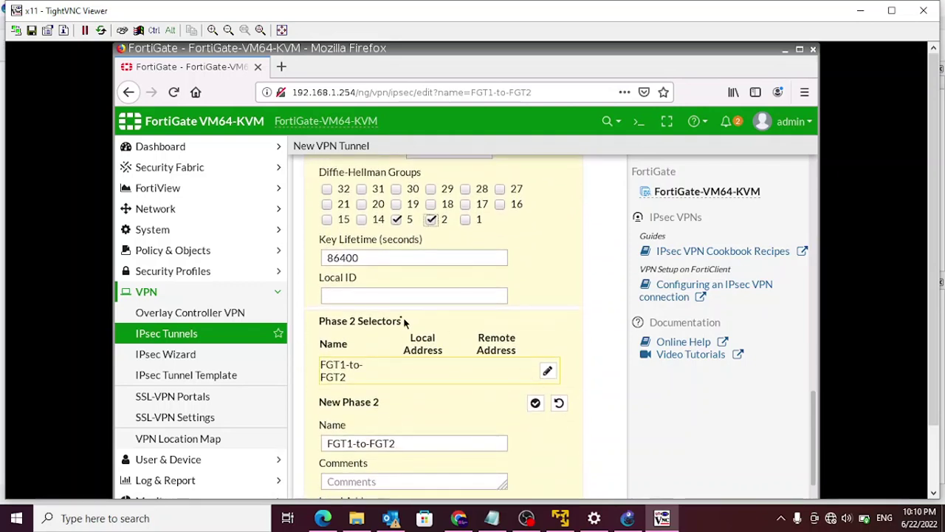
# - Set the Phase 2 local address to 192.168.1.0/24, after checking the GNS3 topology
pyautogui.scroll(-2, 445, 401)
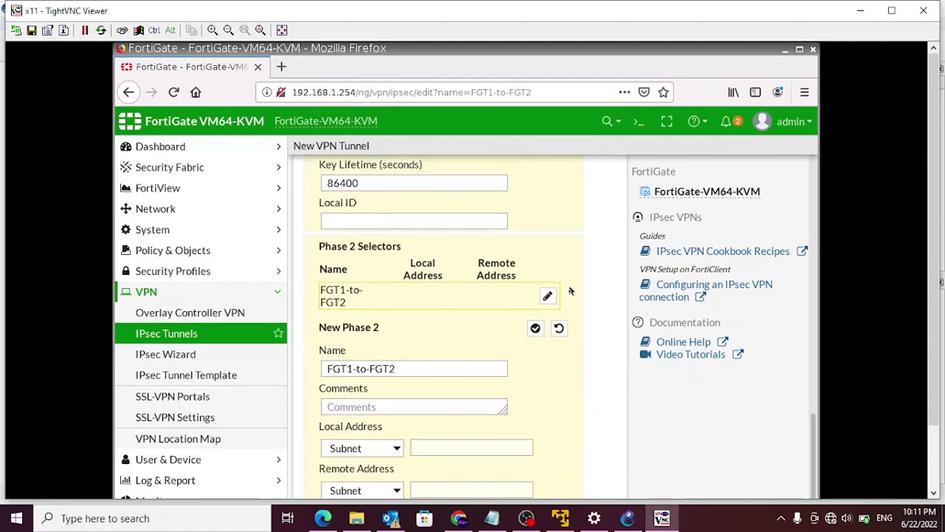
pyautogui.scroll(-1, 467, 428)
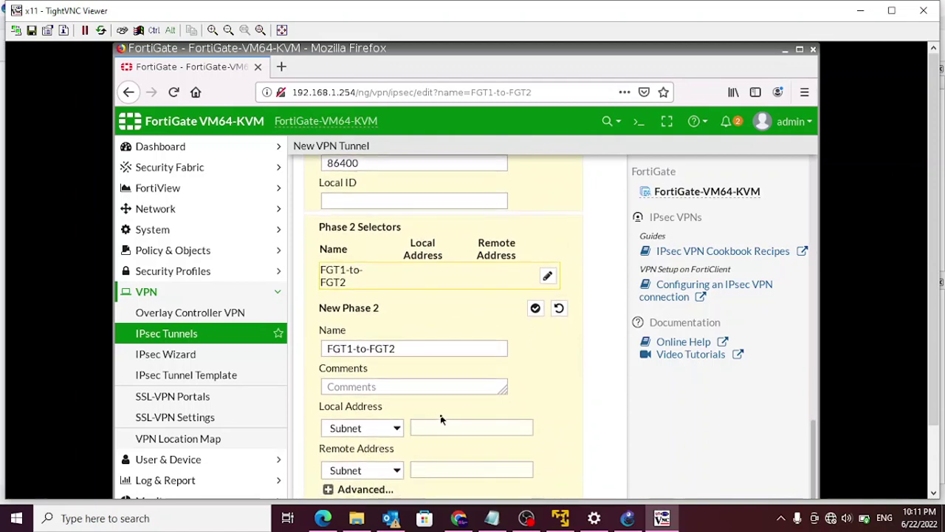
pyautogui.click(445, 429)
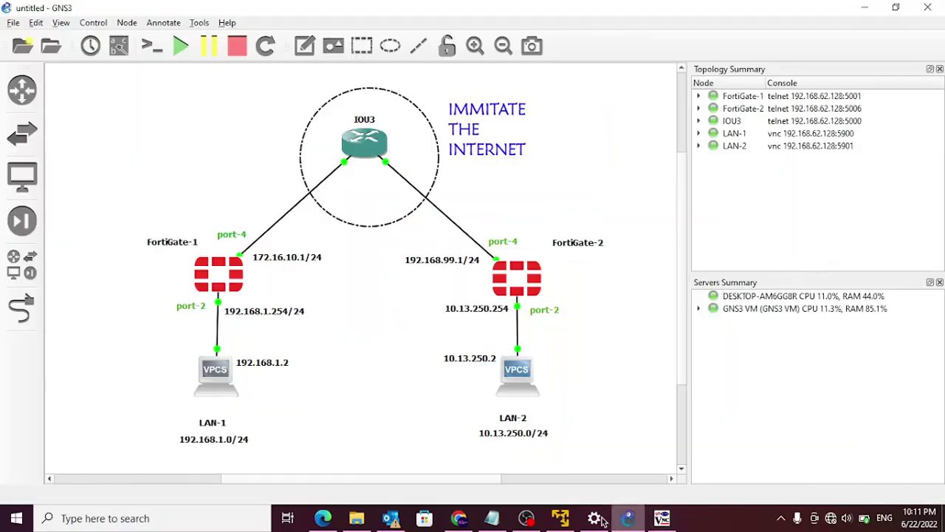
pyautogui.click(627, 517)
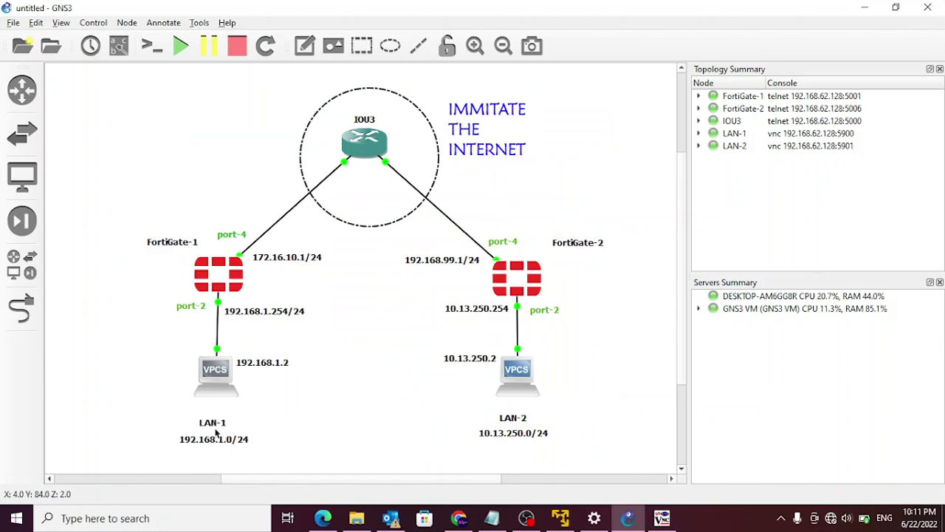
pyautogui.click(868, 7)
pyautogui.write('192.168.1.0/24')
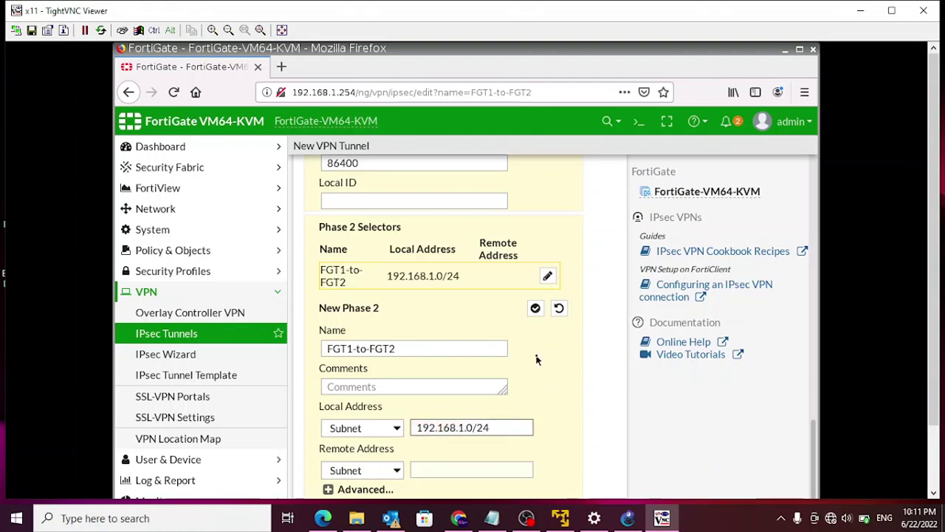
# - Set the Phase 2 remote address to 10.13.250.0/24
pyautogui.click(418, 470)
pyautogui.click(627, 519)
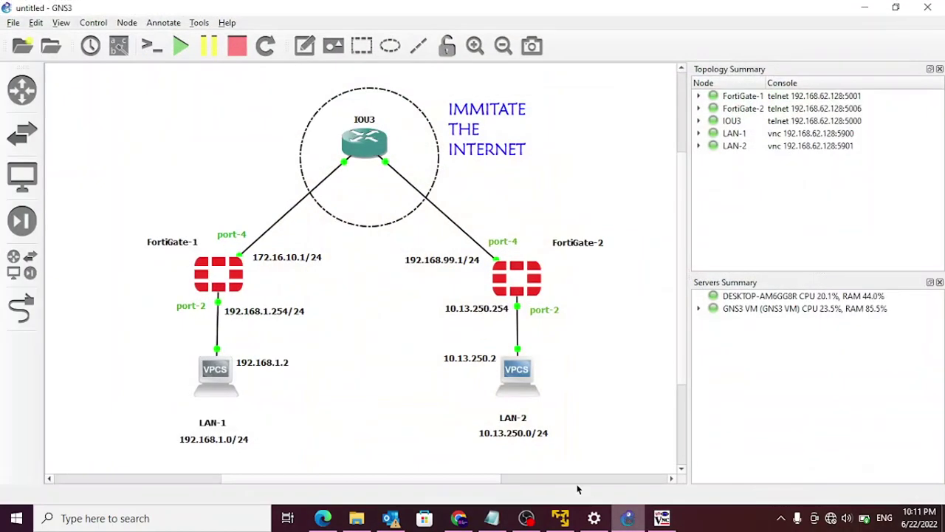
pyautogui.hotkey('alt', 'Tab')
pyautogui.write('10.13')
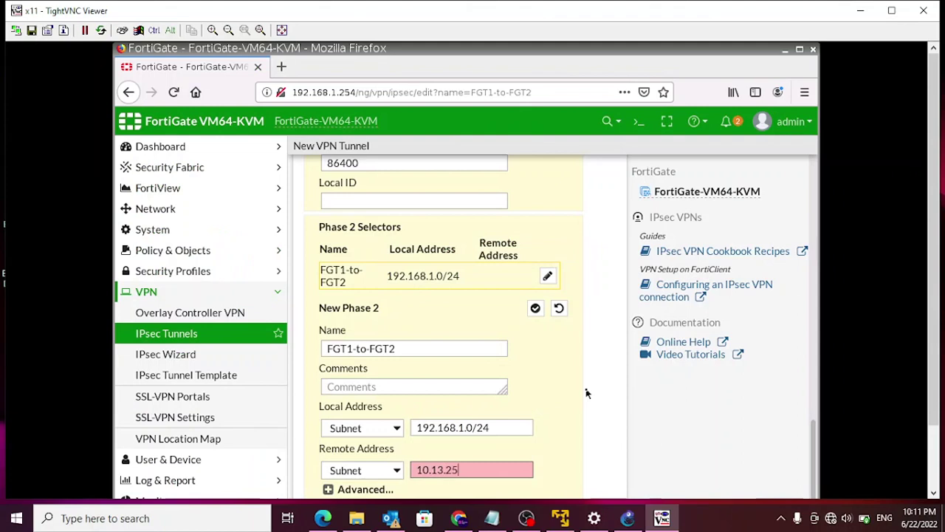
pyautogui.write('.250.0/24')
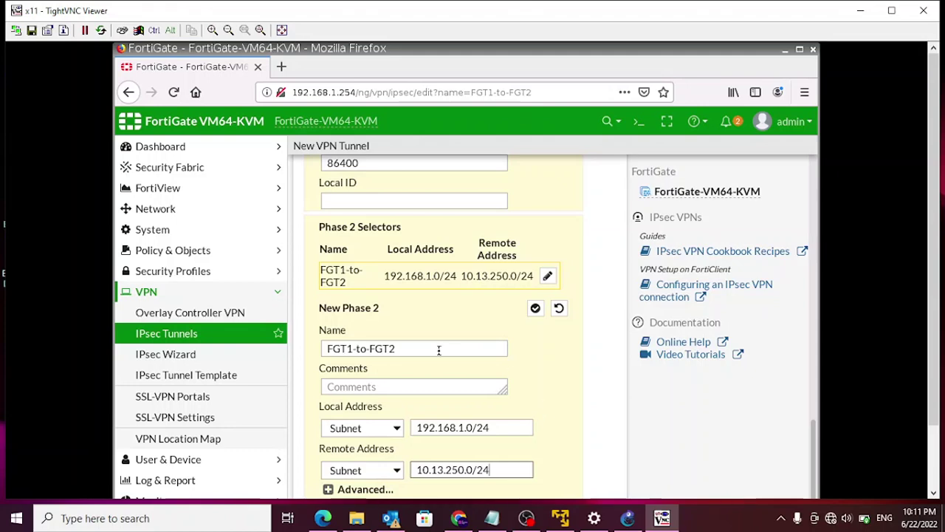
pyautogui.moveTo(934, 312); pyautogui.dragTo(936, 423)
pyautogui.click(328, 414)
# - Reduce Phase 2 to a single proposal using DES encryption and SHA256 authentication
pyautogui.scroll(-1, 343, 408)
pyautogui.scroll(-3, 345, 410)
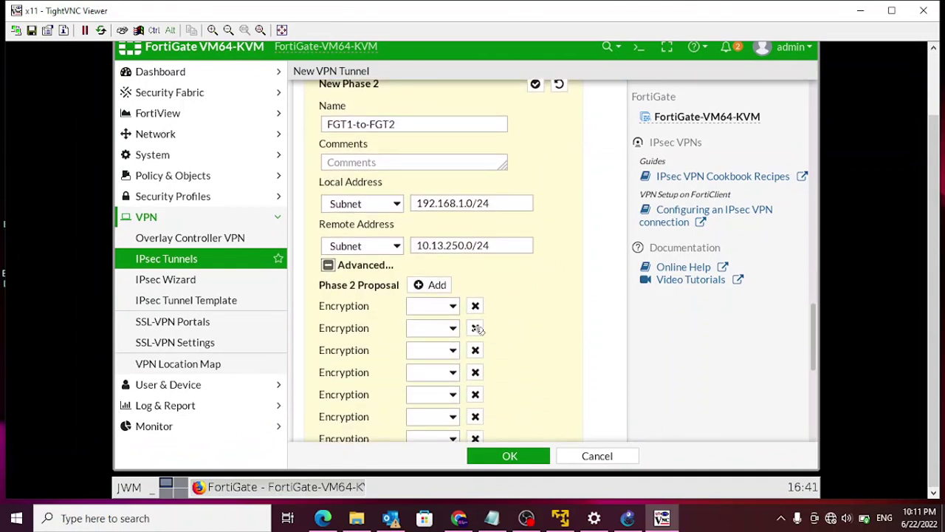
pyautogui.click(476, 327)
pyautogui.click(475, 328)
pyautogui.click(475, 328)
pyautogui.click(475, 328)
pyautogui.click(476, 328)
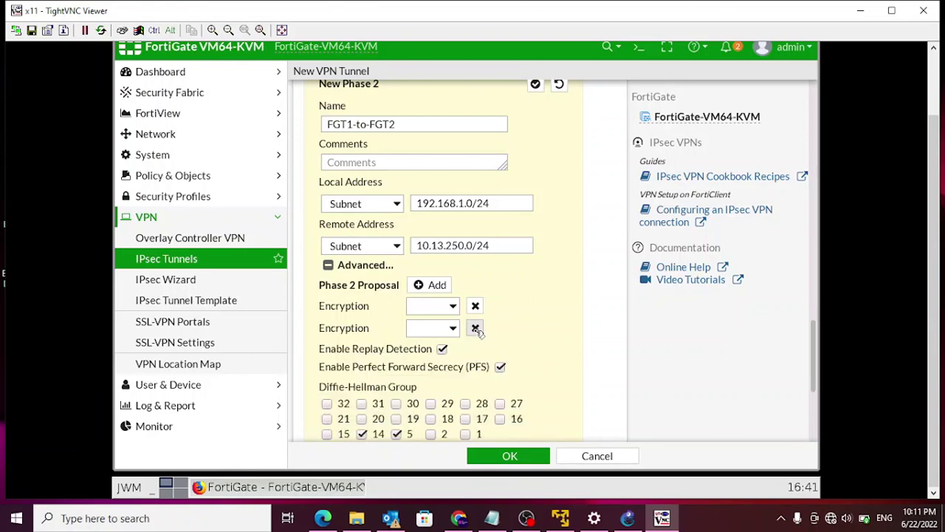
pyautogui.click(475, 329)
pyautogui.click(453, 310)
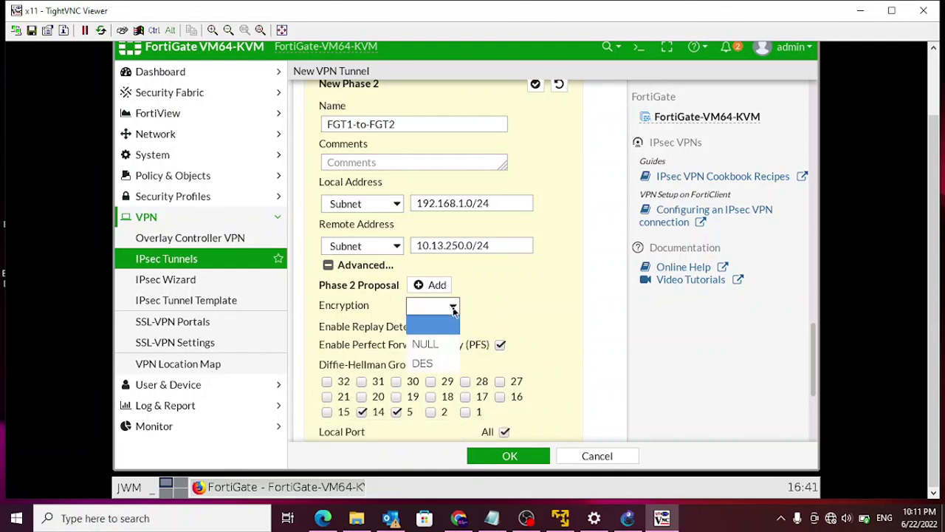
pyautogui.click(430, 366)
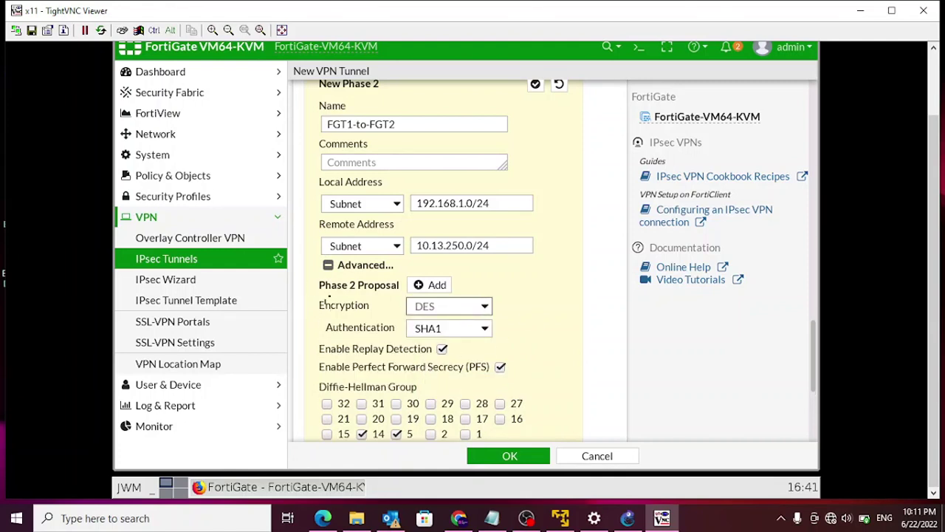
pyautogui.click(487, 333)
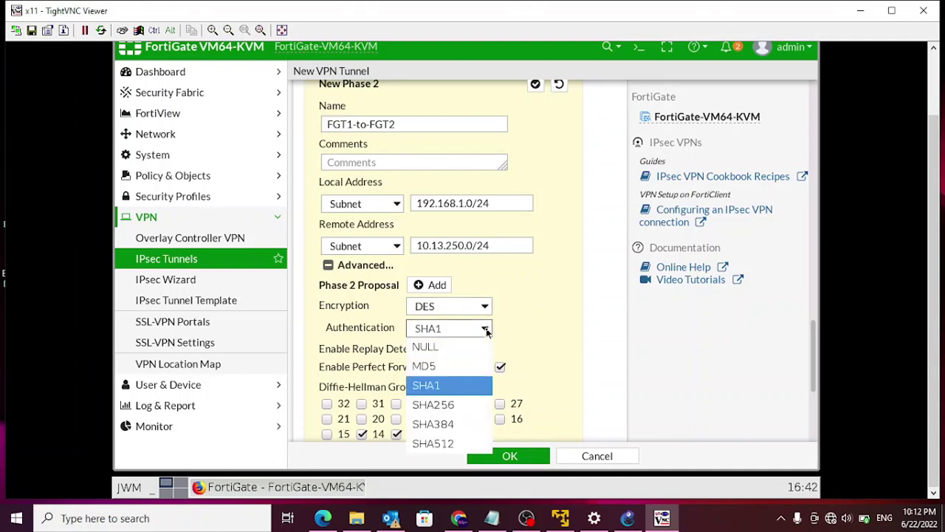
pyautogui.click(439, 405)
# - Replace Diffie-Hellman group 14 with group 2 and enable Auto-negotiate
pyautogui.scroll(-2, 539, 321)
pyautogui.scroll(-1, 538, 322)
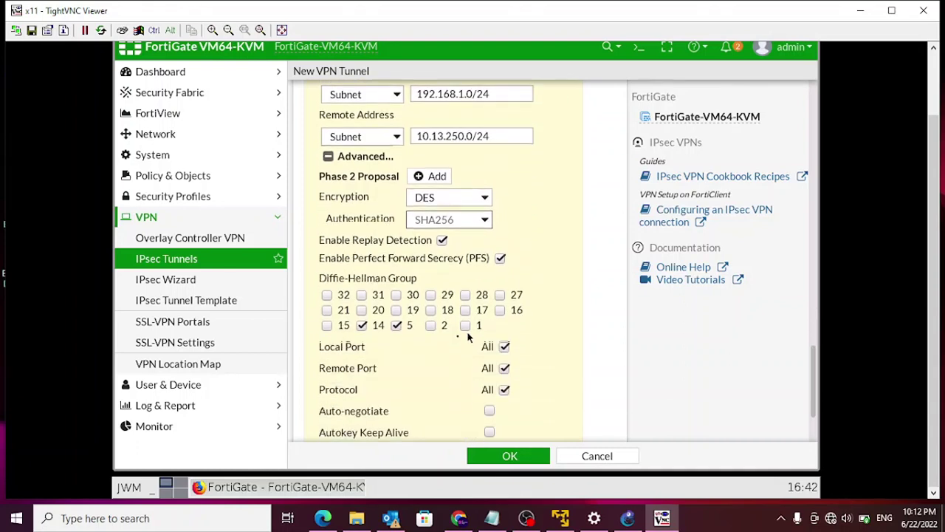
pyautogui.click(363, 322)
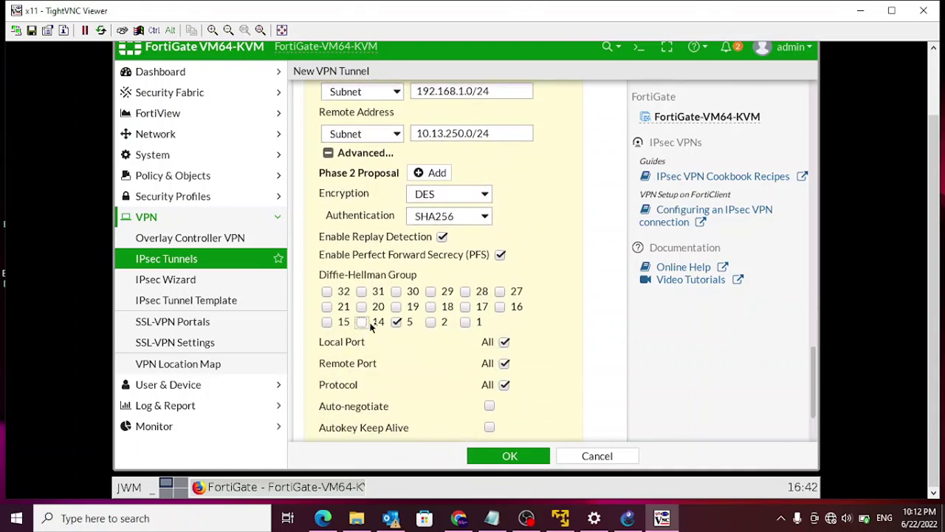
pyautogui.click(430, 323)
pyautogui.scroll(-2, 570, 342)
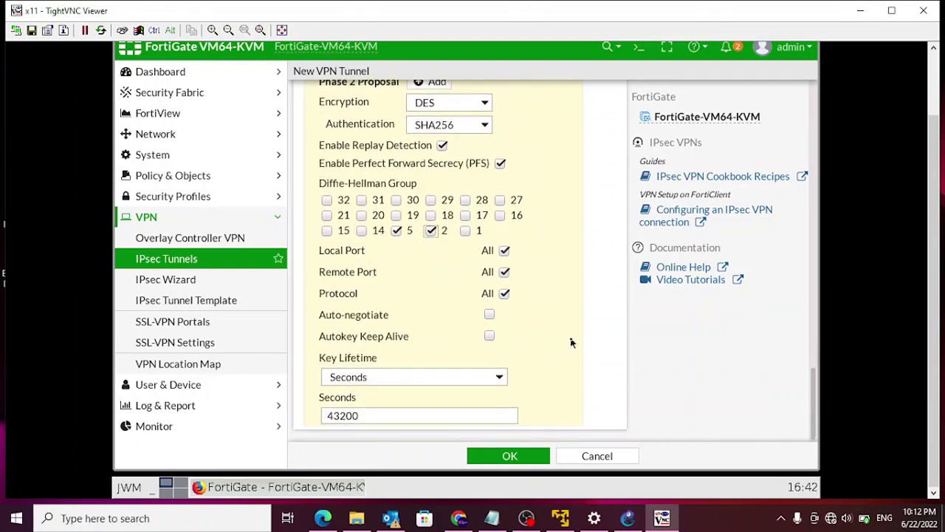
pyautogui.click(489, 317)
pyautogui.scroll(5, 596, 392)
pyautogui.scroll(10, 596, 392)
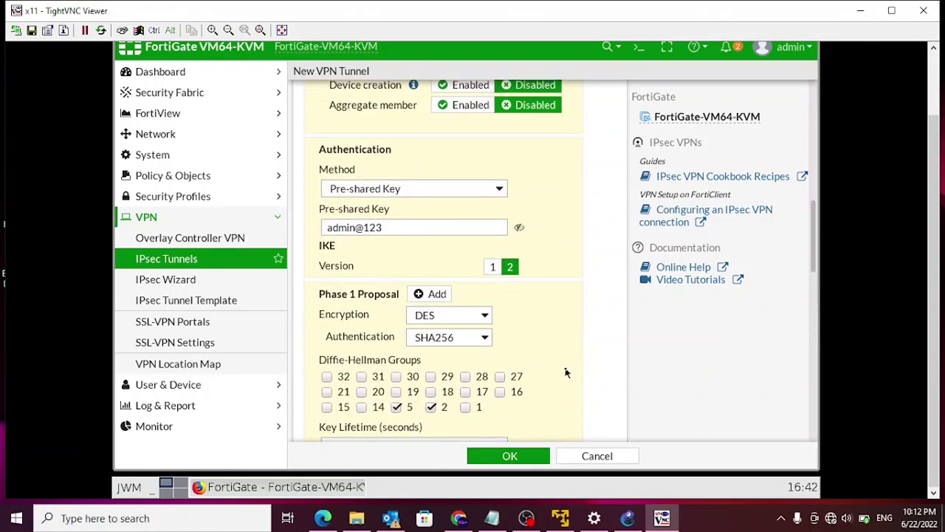
# - Review the DES-SHA256 tunnel settings and create the FGT1-to-FGT2 tunnel with OK
pyautogui.scroll(3, 566, 373)
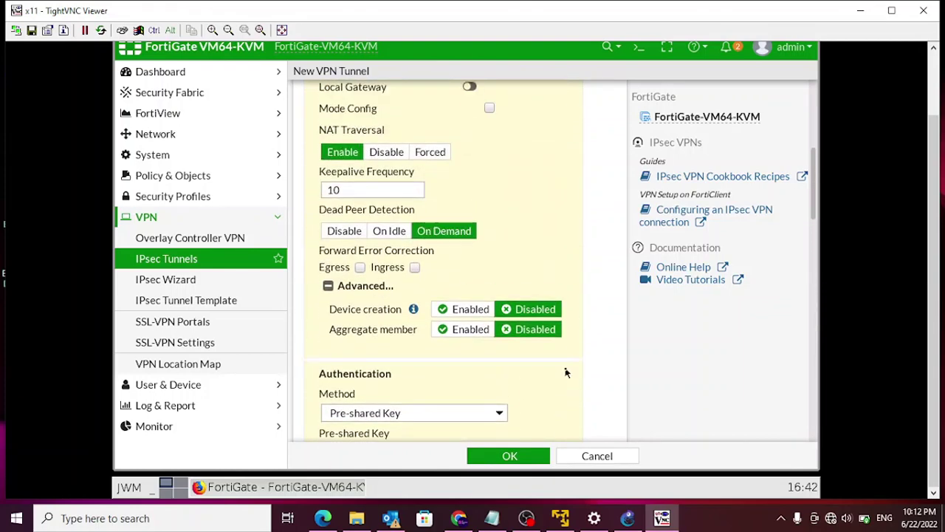
pyautogui.scroll(1, 565, 373)
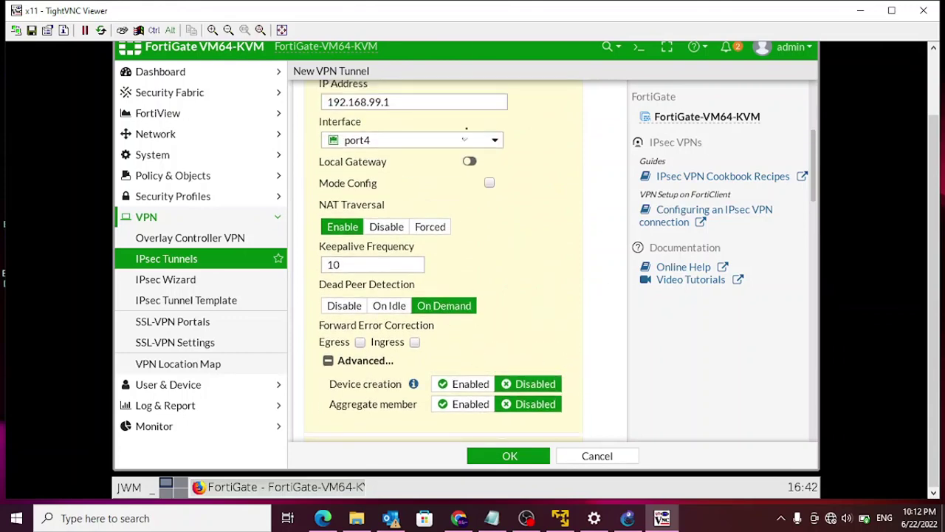
pyautogui.scroll(3, 569, 285)
pyautogui.scroll(-4, 566, 286)
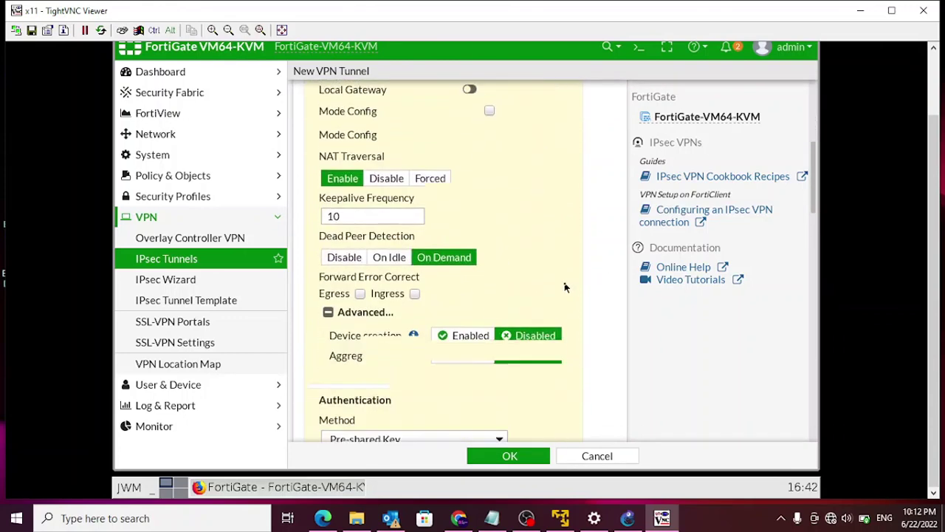
pyautogui.scroll(-5, 565, 287)
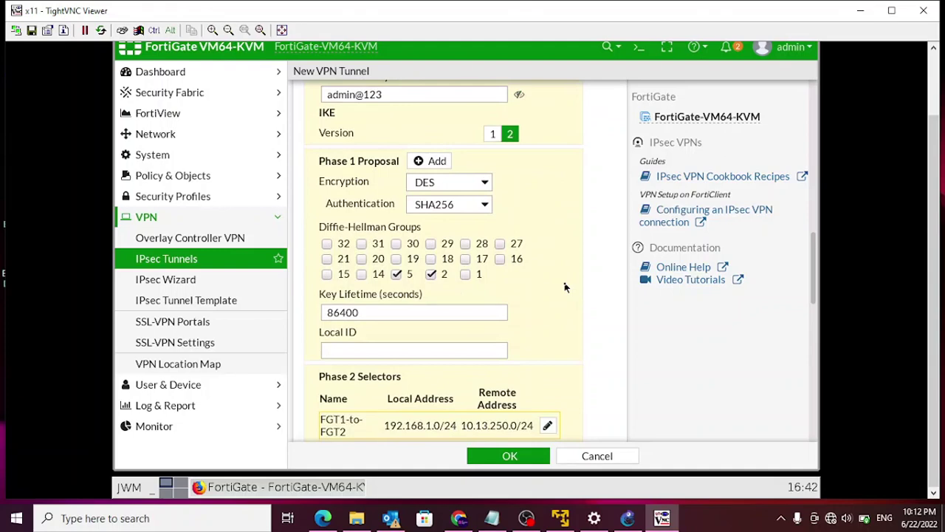
pyautogui.scroll(-8, 566, 287)
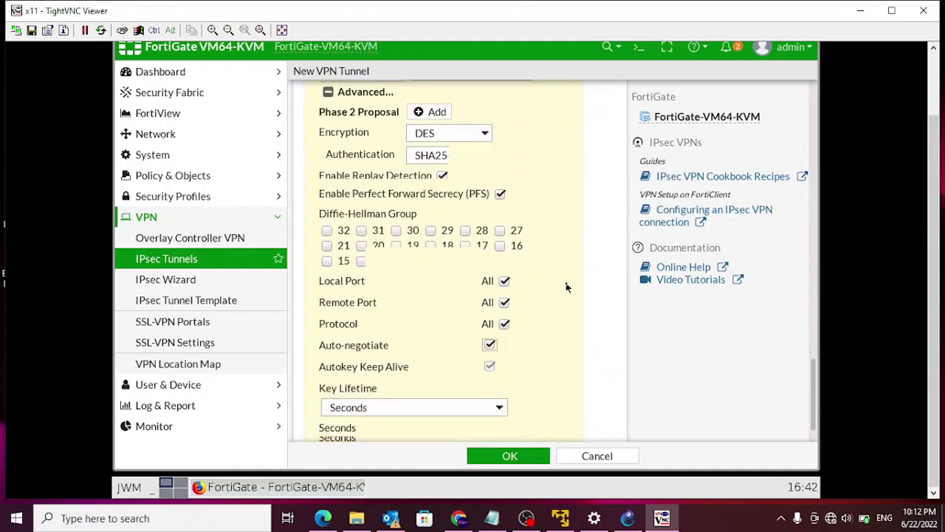
pyautogui.click(521, 456)
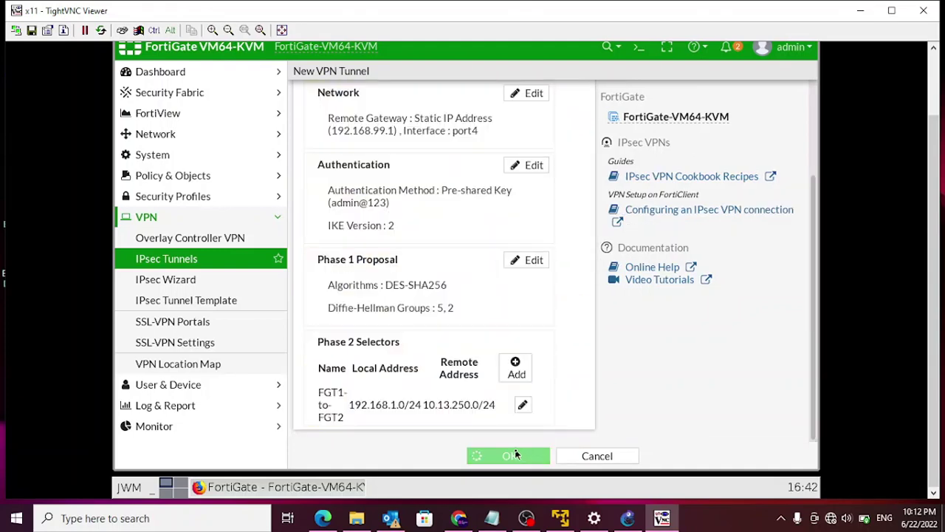
pyautogui.click(517, 455)
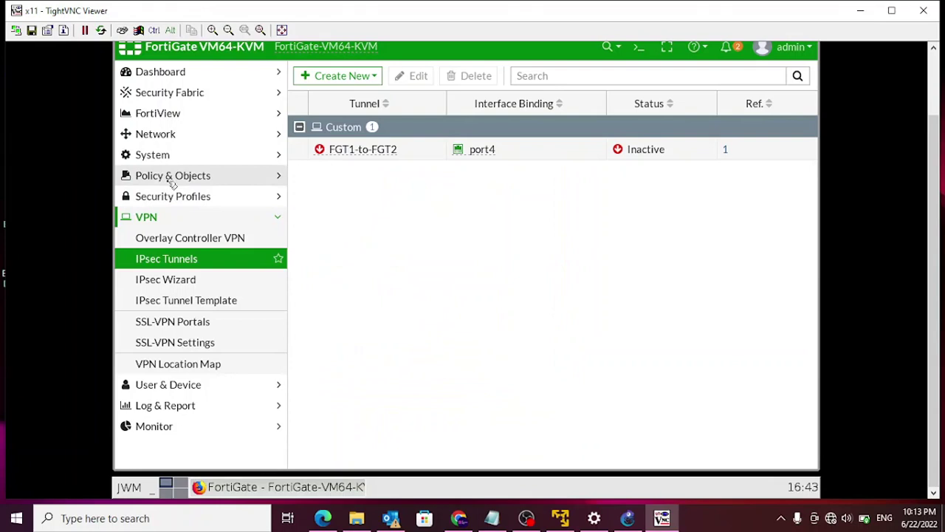
# - Start a new IPv4 policy from incoming port2 out through the FGT1-to-FGT2 tunnel
pyautogui.click(174, 183)
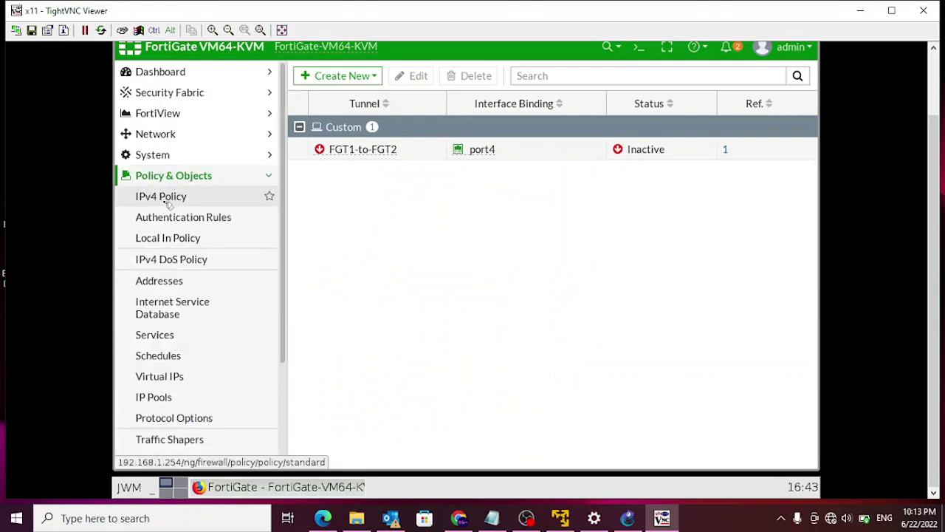
pyautogui.click(168, 201)
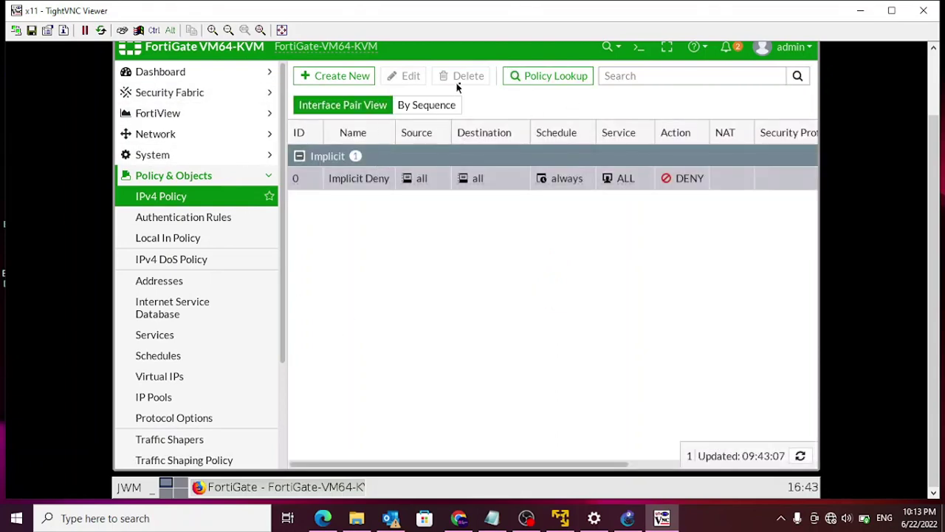
pyautogui.click(318, 76)
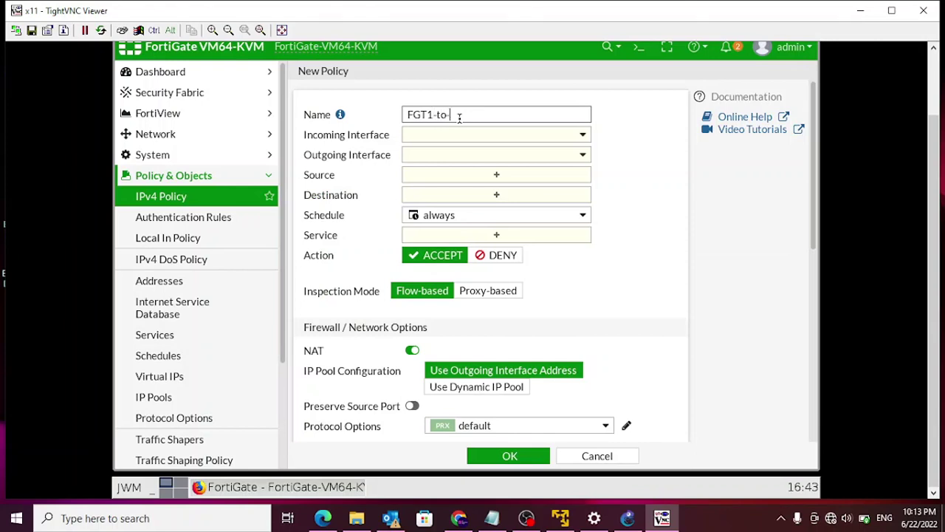
pyautogui.write('2')
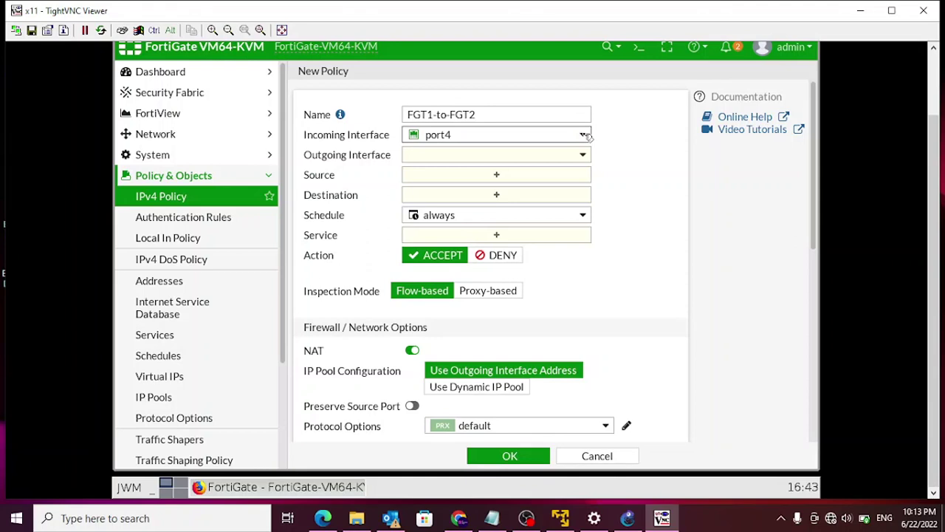
pyautogui.click(586, 137)
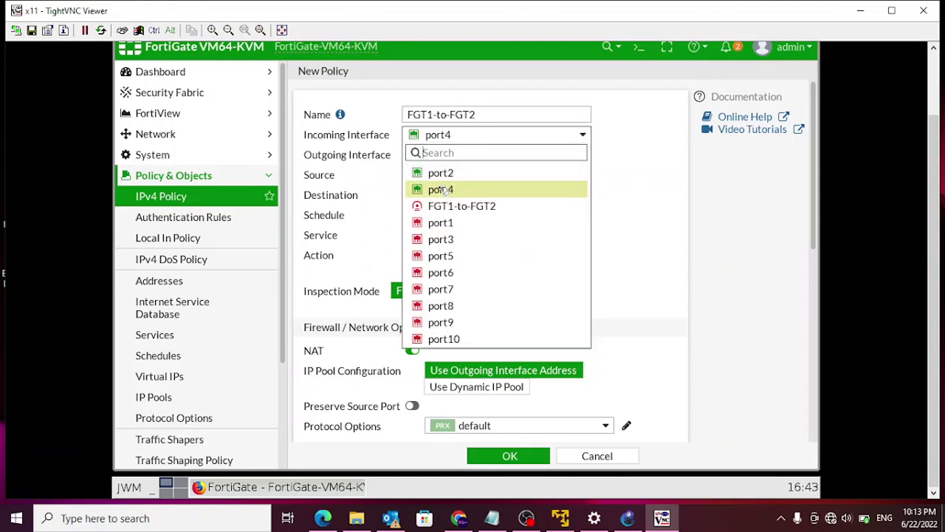
pyautogui.click(441, 172)
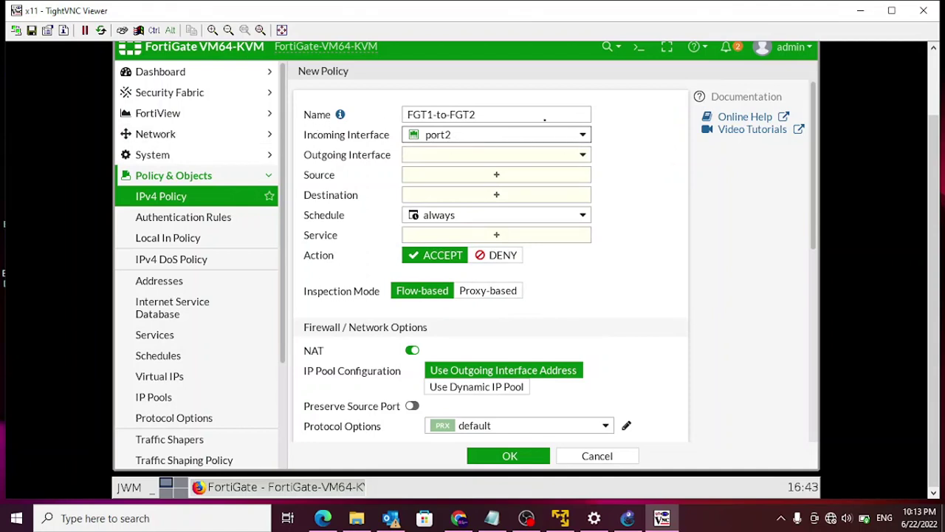
pyautogui.click(583, 156)
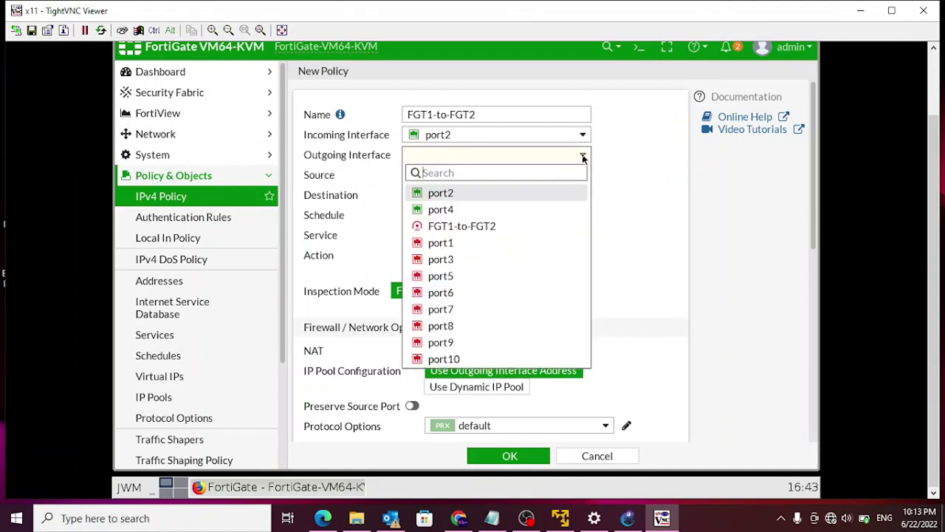
pyautogui.click(489, 227)
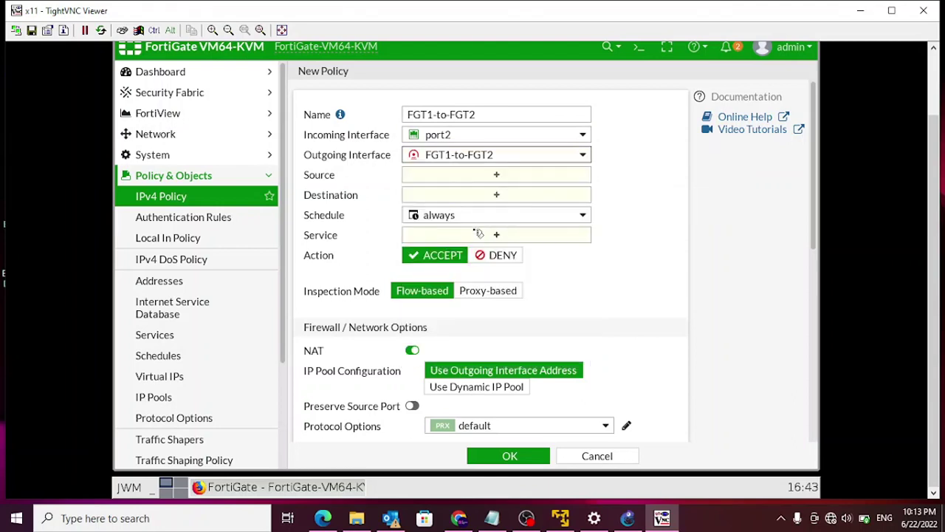
# - Set the policy source to LAN-1, destination to LAN-2, and service to ALL
pyautogui.click(497, 176)
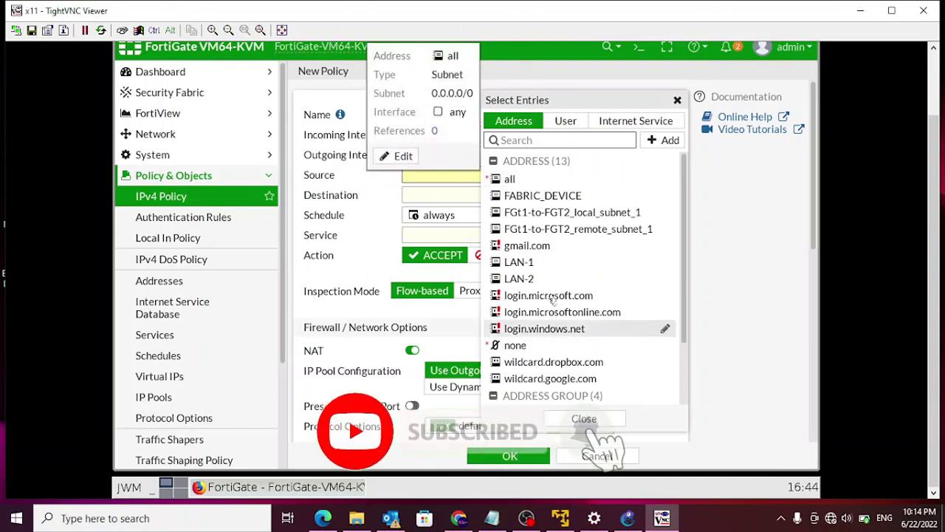
pyautogui.click(524, 264)
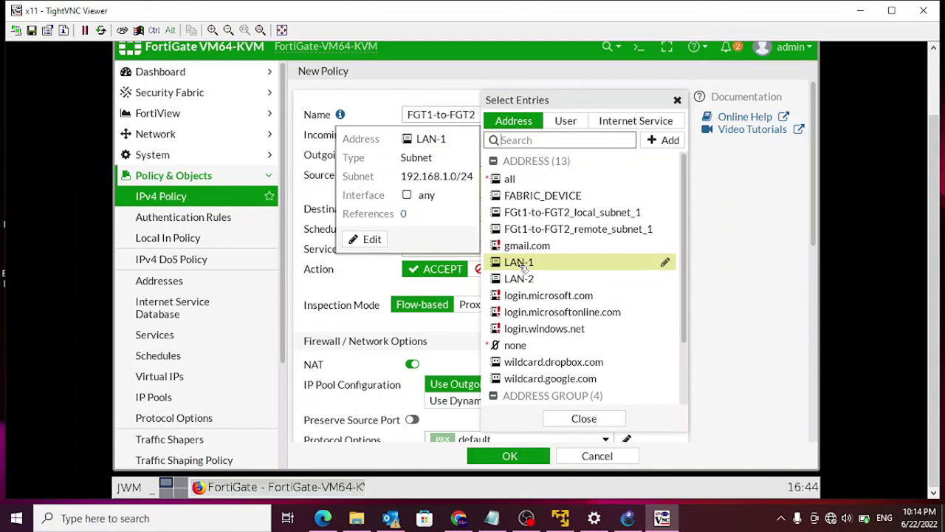
pyautogui.click(307, 191)
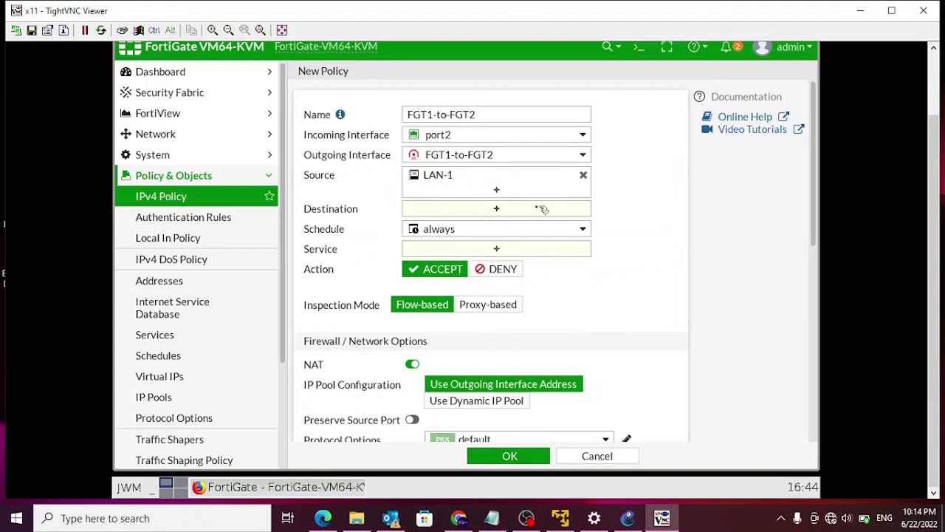
pyautogui.click(497, 209)
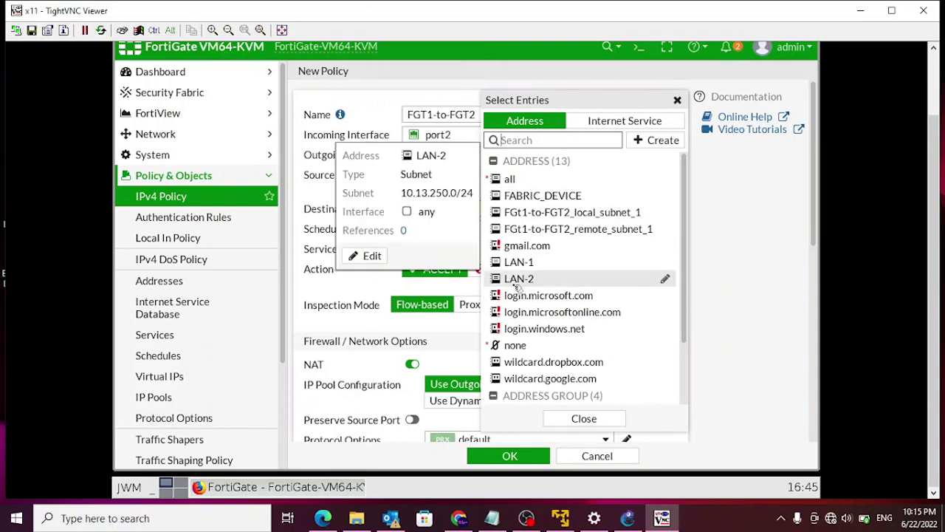
pyautogui.click(519, 281)
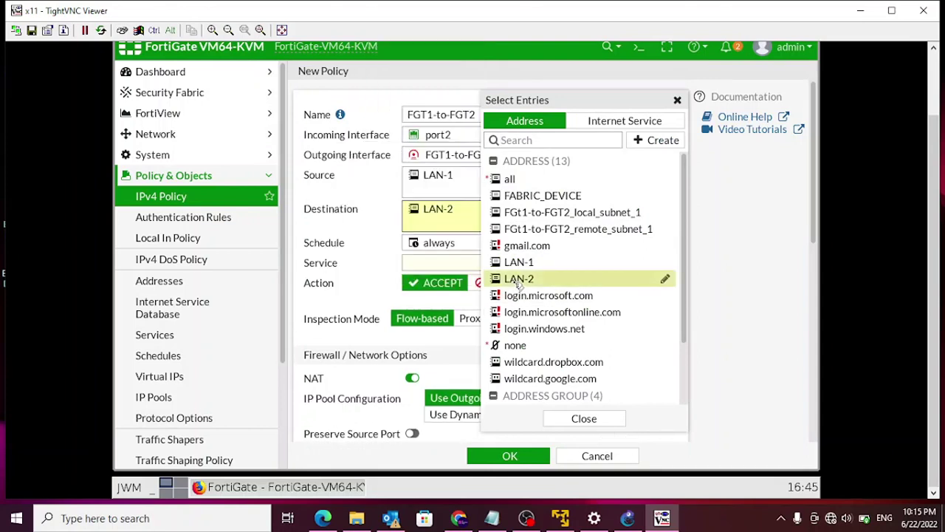
pyautogui.click(332, 191)
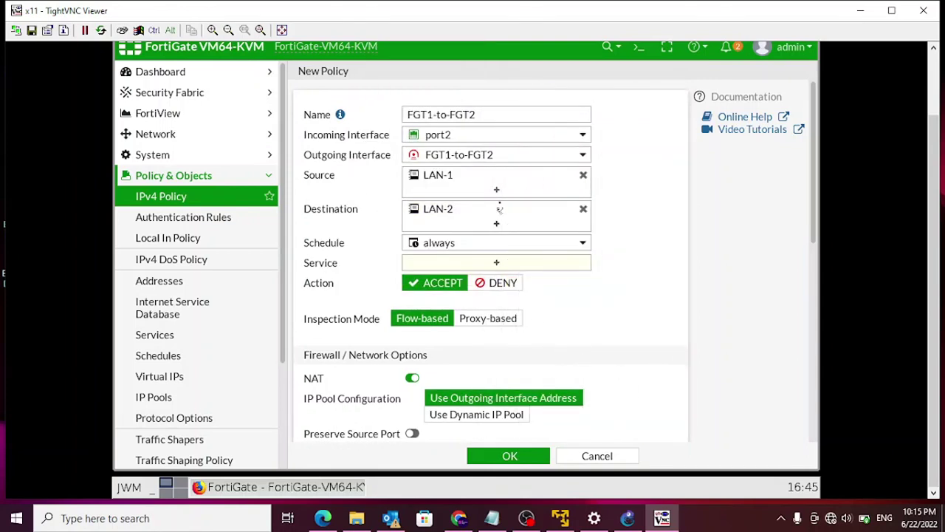
pyautogui.click(498, 264)
pyautogui.click(526, 178)
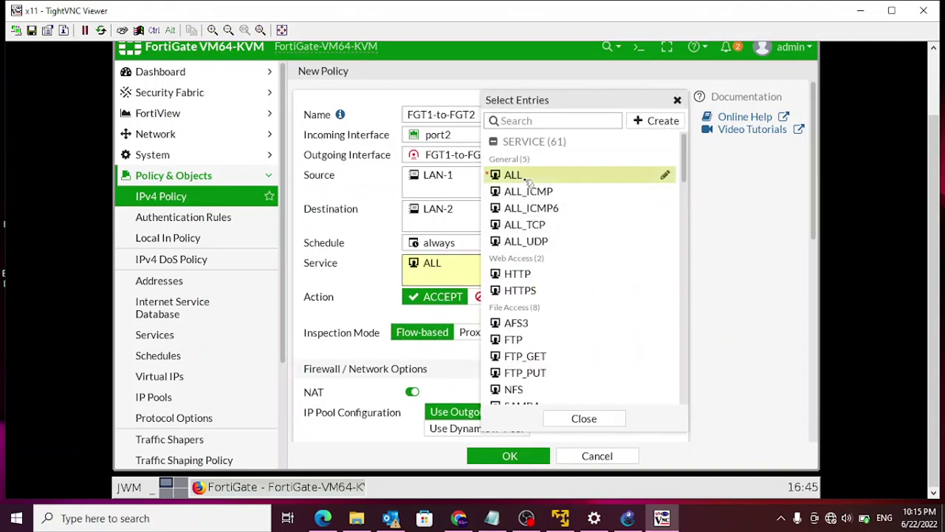
pyautogui.click(584, 418)
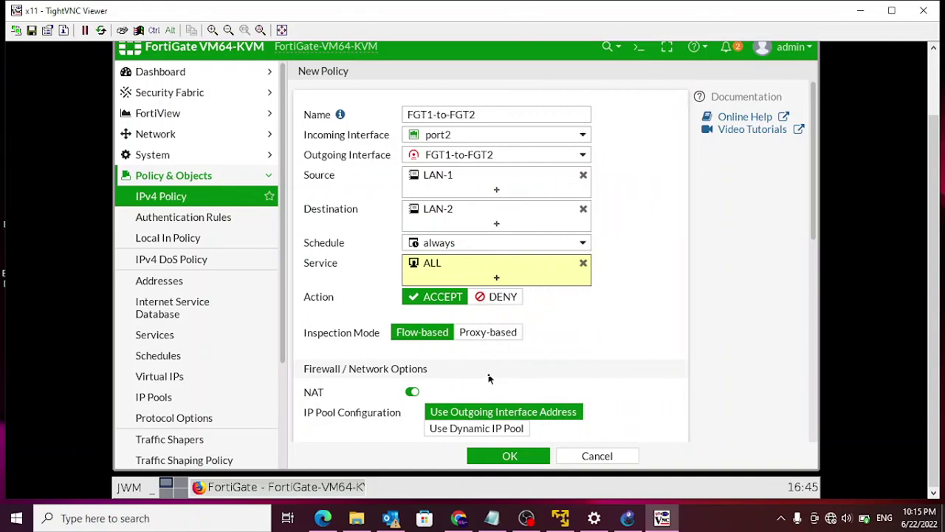
# - Set Log Allowed Traffic to All Sessions after maximizing the remote desktop window
pyautogui.scroll(-1, 495, 375)
pyautogui.scroll(-1, 496, 375)
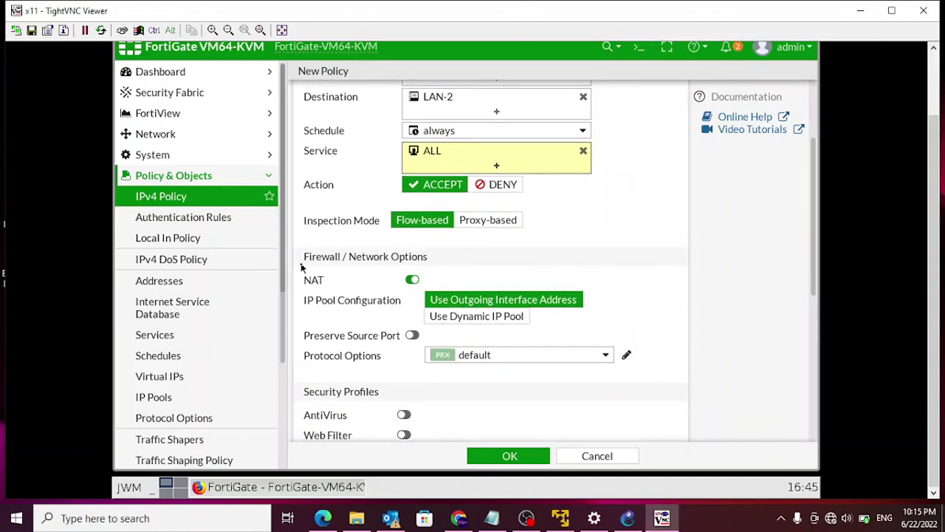
pyautogui.scroll(-3, 627, 332)
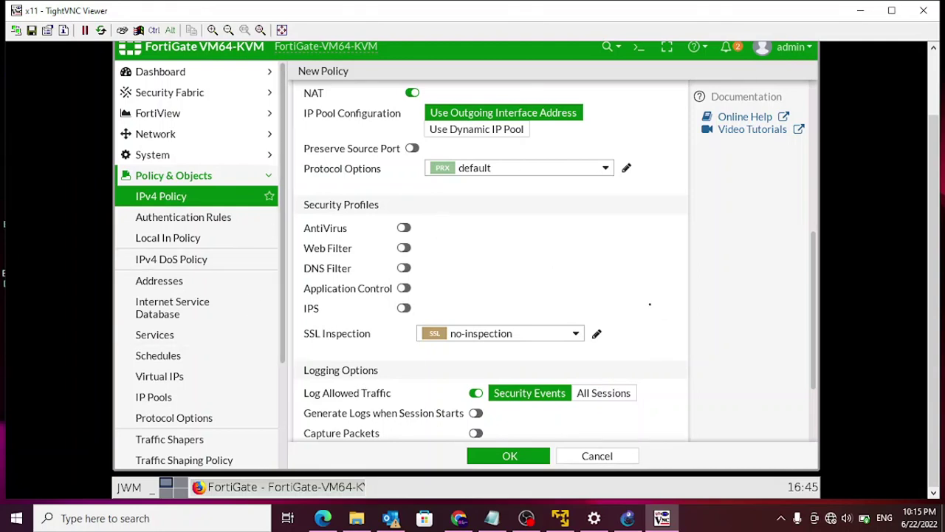
pyautogui.moveTo(940, 198); pyautogui.dragTo(936, 86)
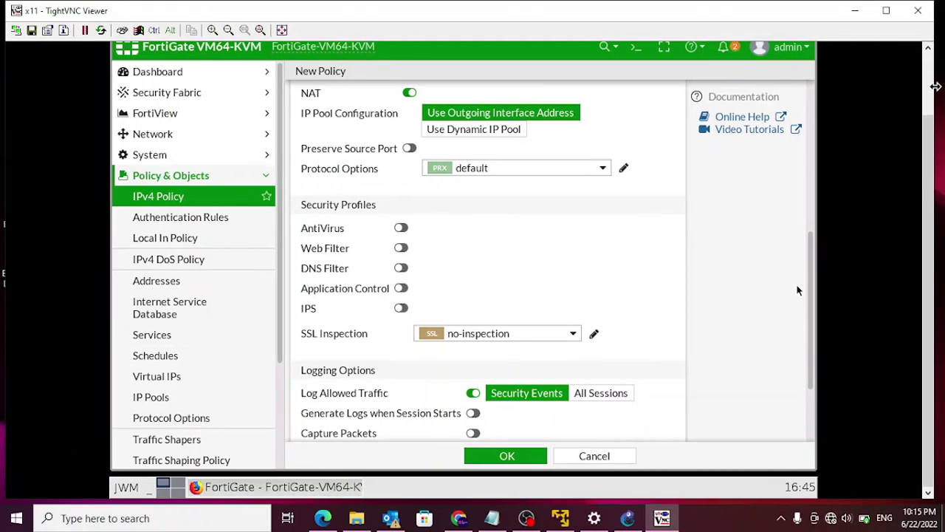
pyautogui.click(894, 10)
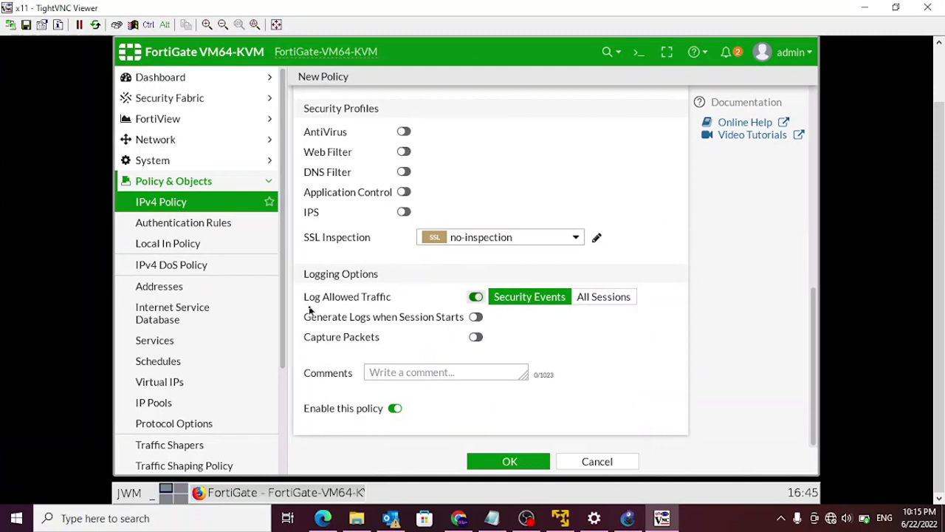
pyautogui.click(610, 299)
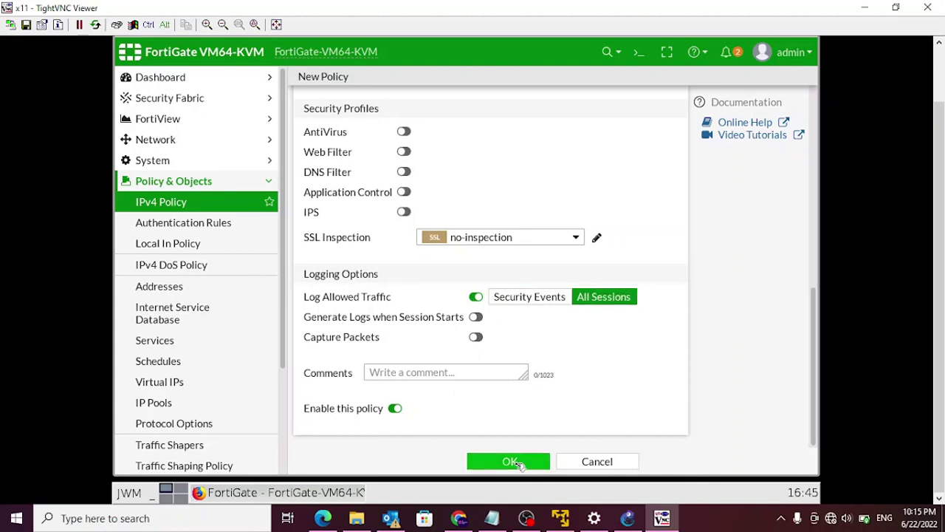
# - Save the FGT1-to-FGT2 policy, paste a copy below it, and open copy 2
pyautogui.click(517, 461)
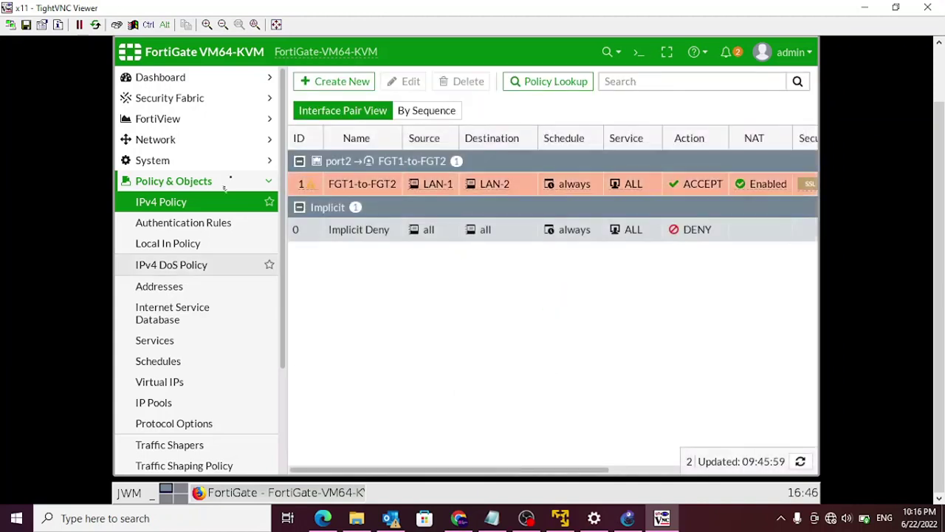
pyautogui.rightClick(348, 185)
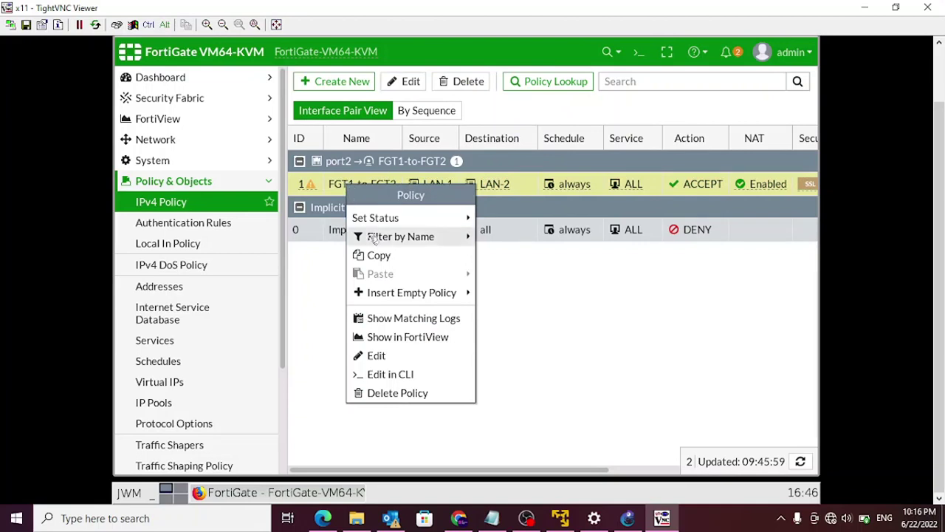
pyautogui.click(379, 257)
pyautogui.rightClick(340, 191)
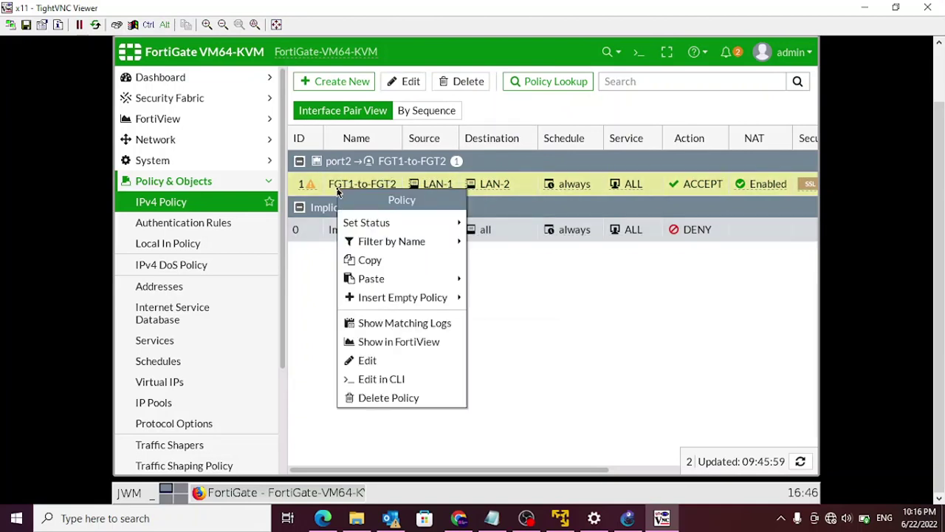
pyautogui.moveTo(371, 285)
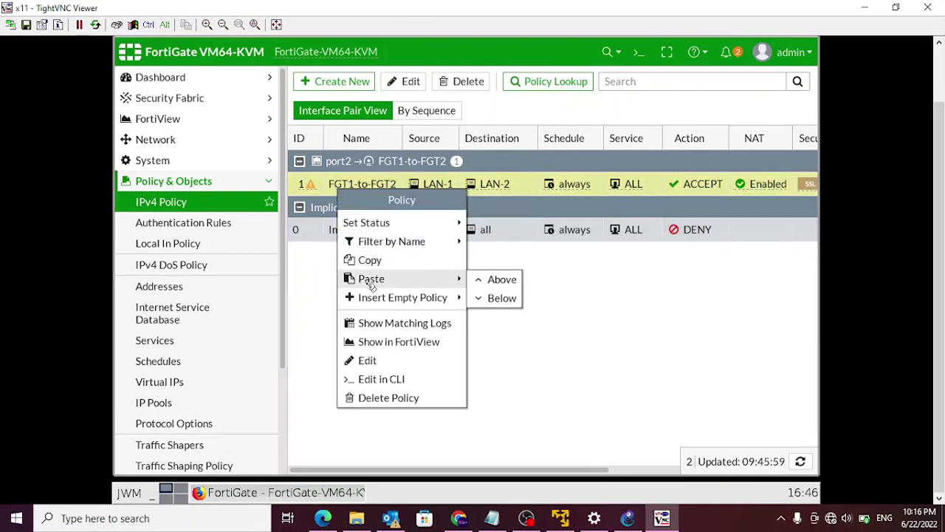
pyautogui.click(502, 298)
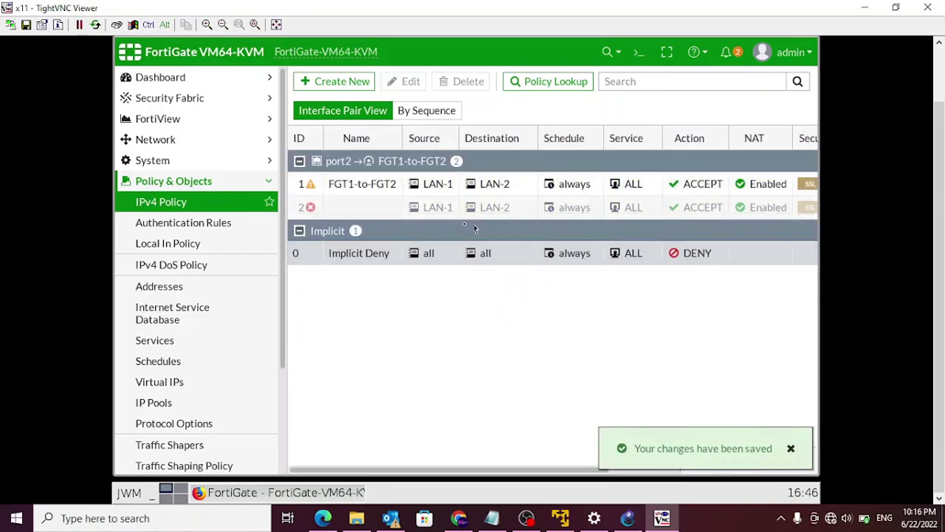
pyautogui.click(360, 208)
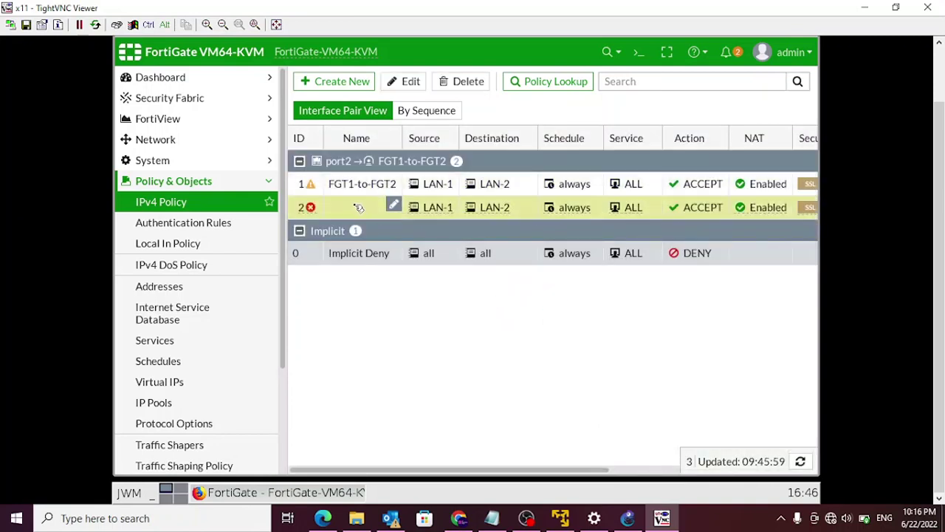
pyautogui.click(409, 82)
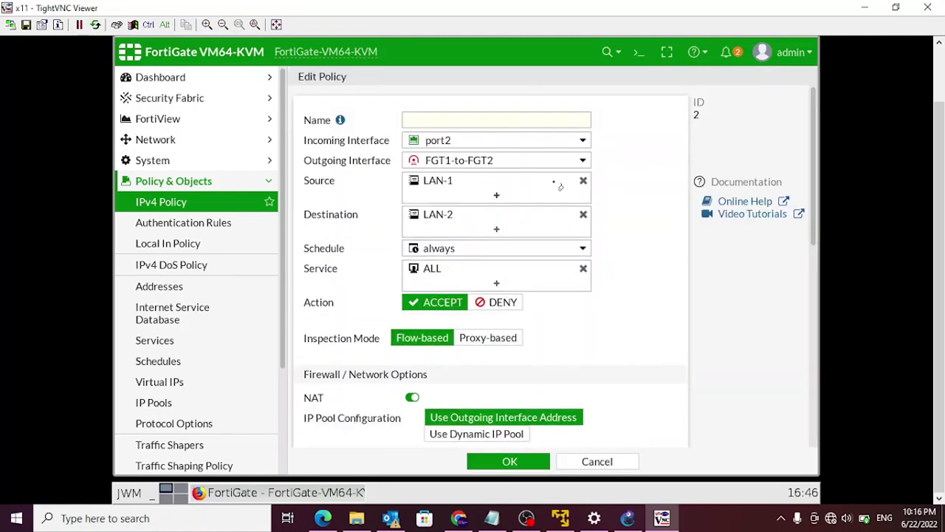
# - Name policy 2 FGT2-to-FGT1, incoming the FGT1-to-FGT2 tunnel, outgoing port2
pyautogui.click(442, 120)
pyautogui.write('FGT2-to-FGT1')
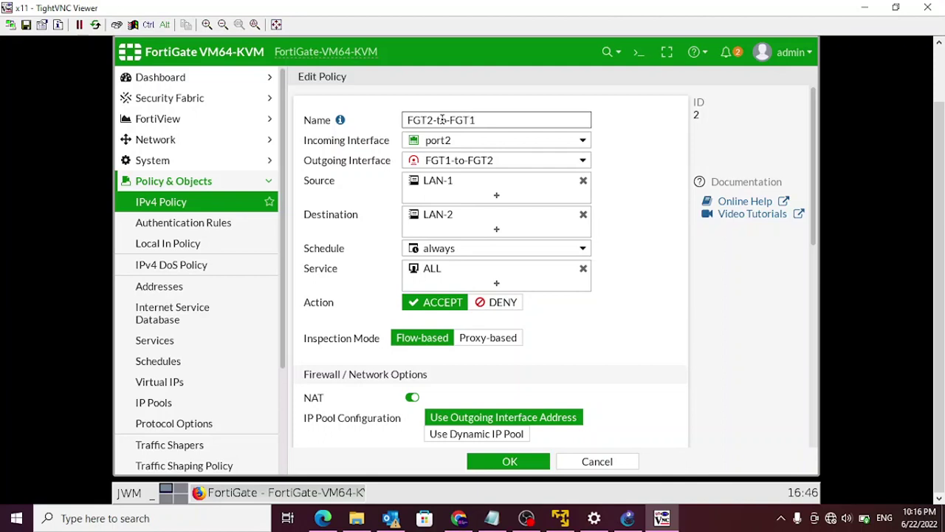
pyautogui.click(584, 144)
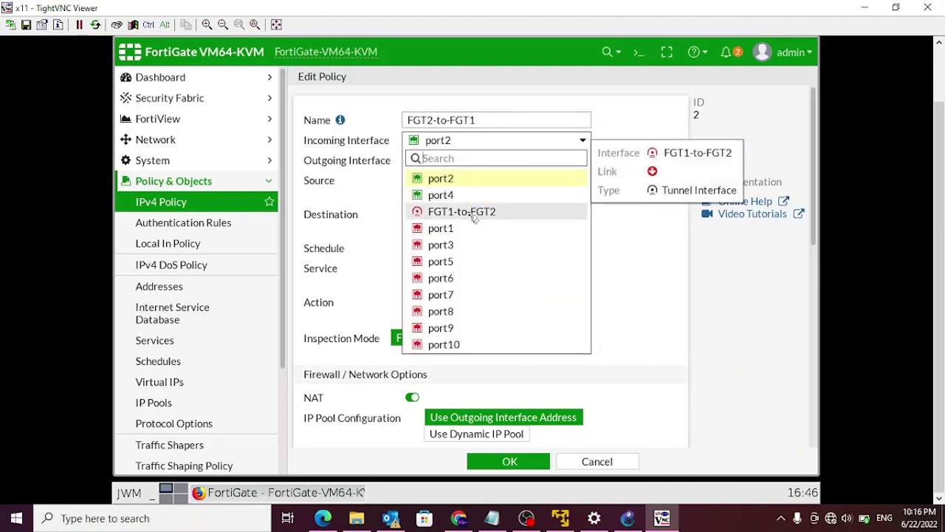
pyautogui.click(473, 216)
pyautogui.click(585, 163)
pyautogui.click(480, 196)
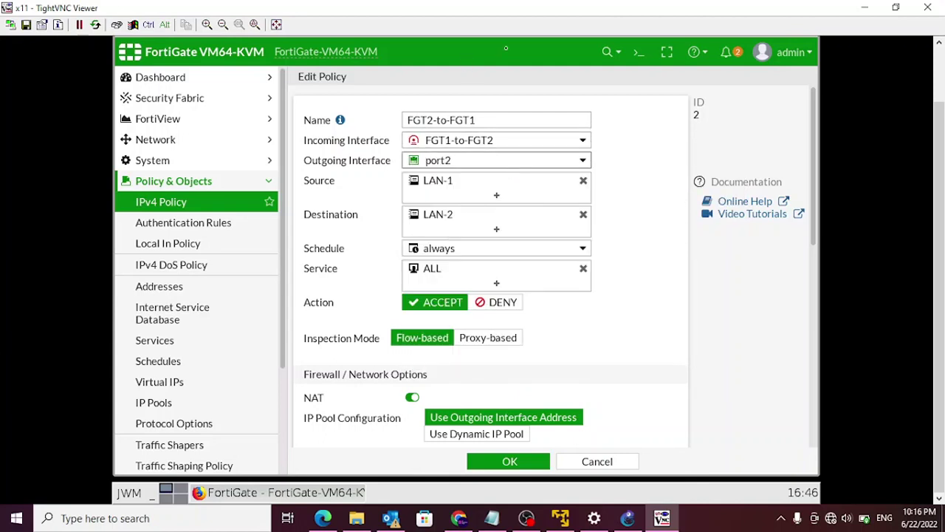
# - Swap the addresses so the source is LAN-2 and the destination is LAN-1
pyautogui.click(584, 180)
pyautogui.click(586, 183)
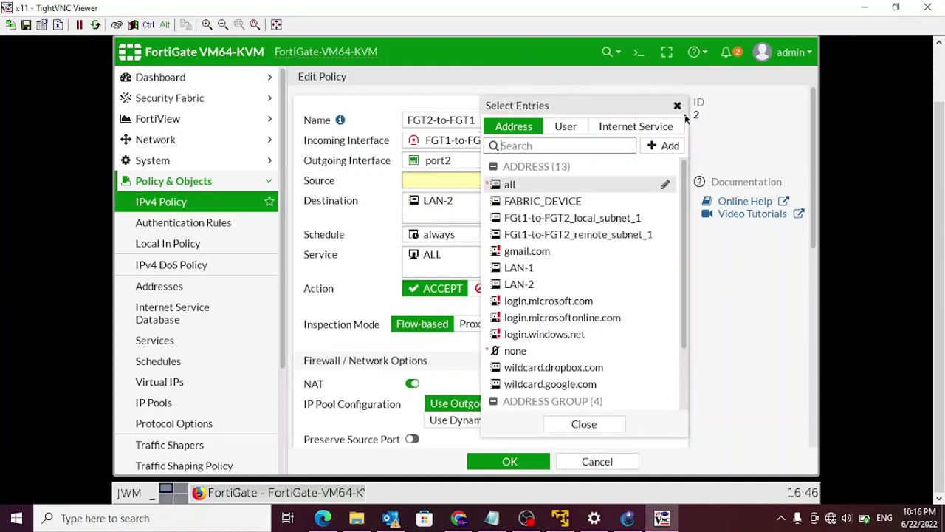
pyautogui.click(677, 106)
pyautogui.click(499, 181)
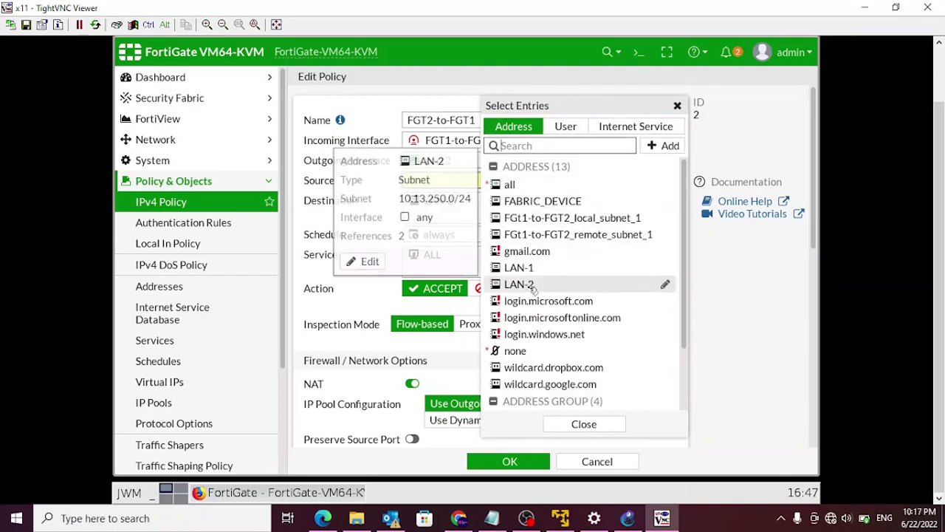
pyautogui.click(532, 287)
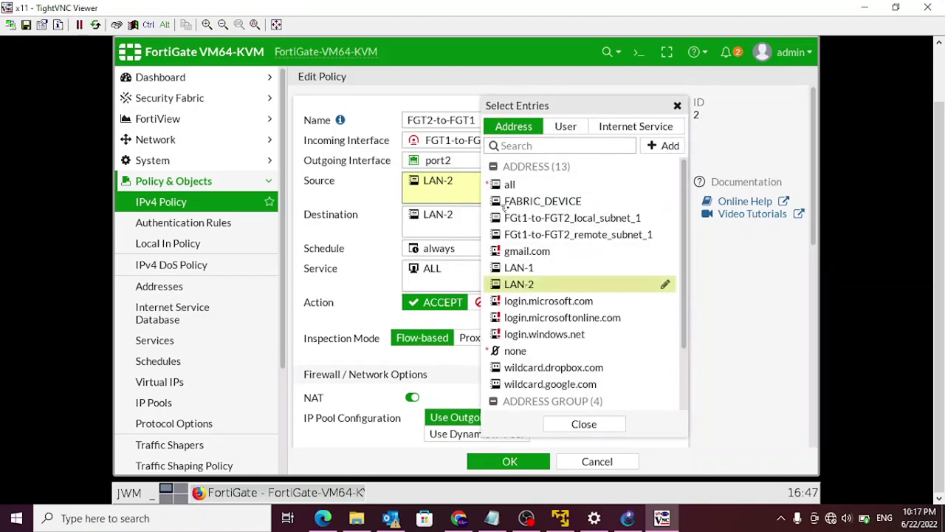
pyautogui.click(677, 105)
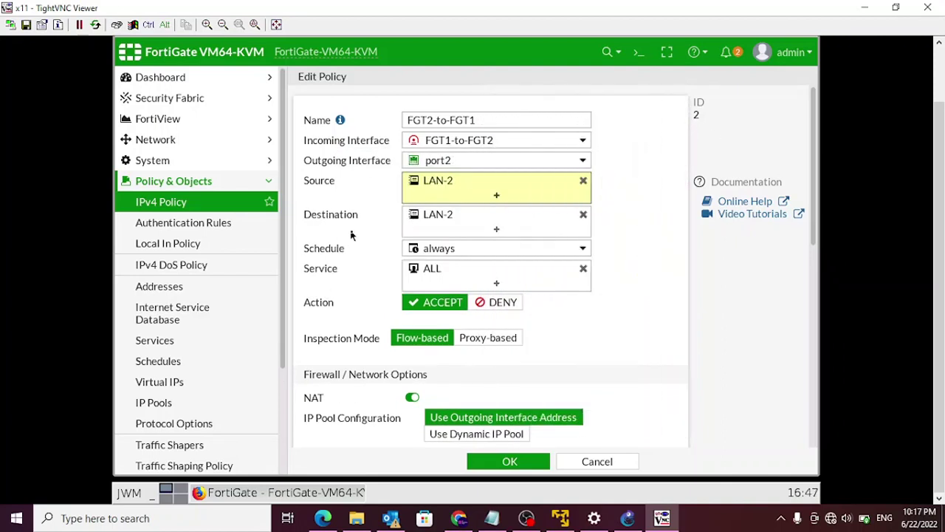
pyautogui.click(583, 214)
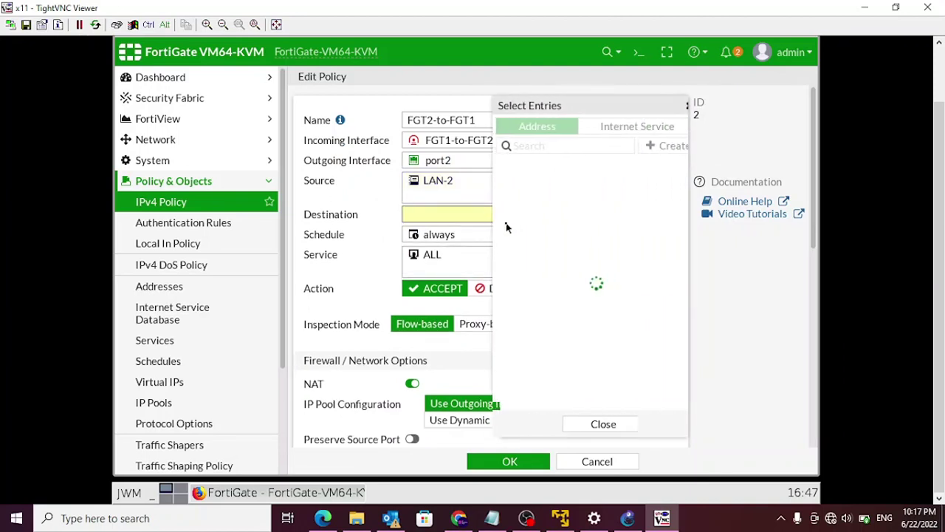
pyautogui.click(519, 268)
pyautogui.click(583, 424)
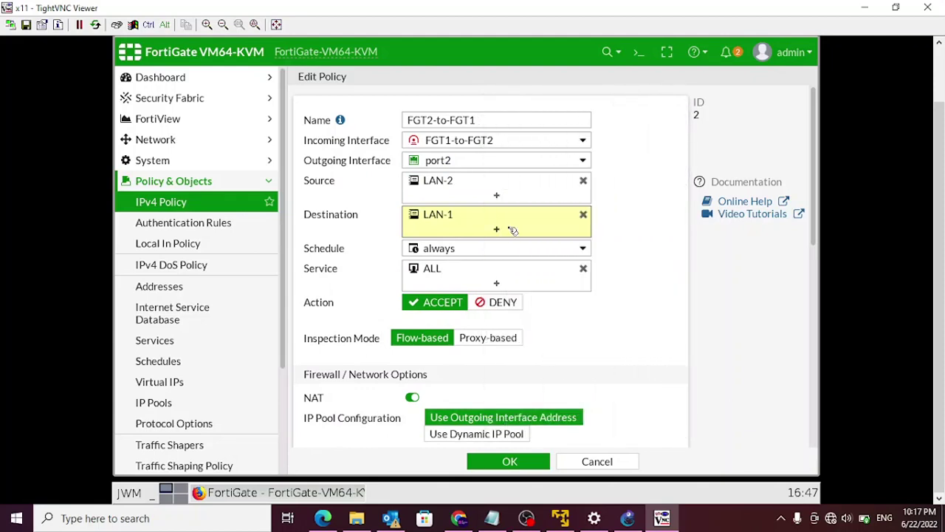
# - Enable the FGT2-to-FGT1 policy and save it
pyautogui.scroll(-5, 513, 231)
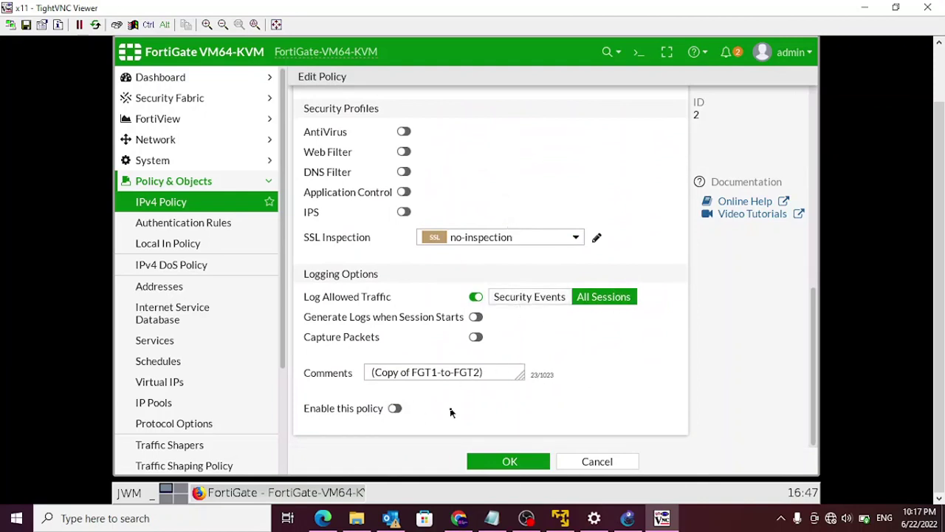
pyautogui.scroll(3, 451, 411)
pyautogui.scroll(-3, 452, 412)
pyautogui.click(397, 409)
pyautogui.click(533, 466)
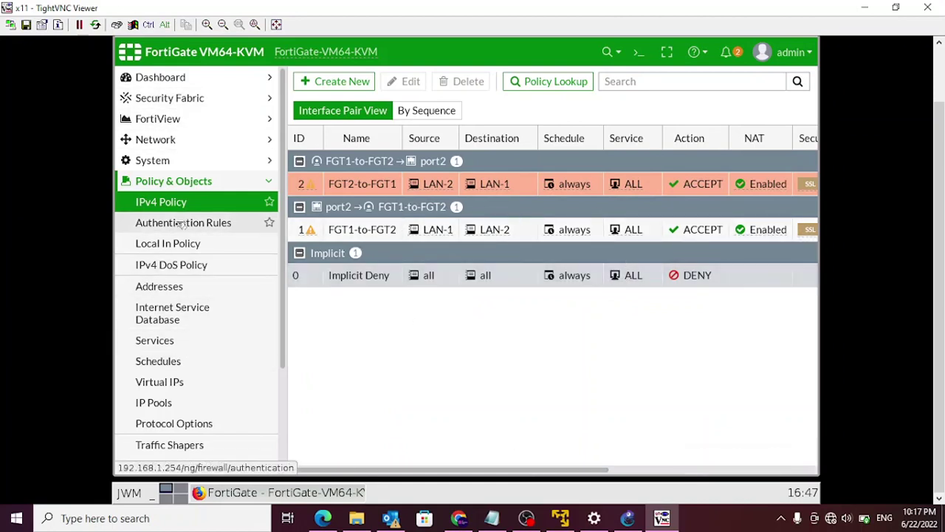
# - Go to Network > Static Routes and start a new static route
pyautogui.click(158, 185)
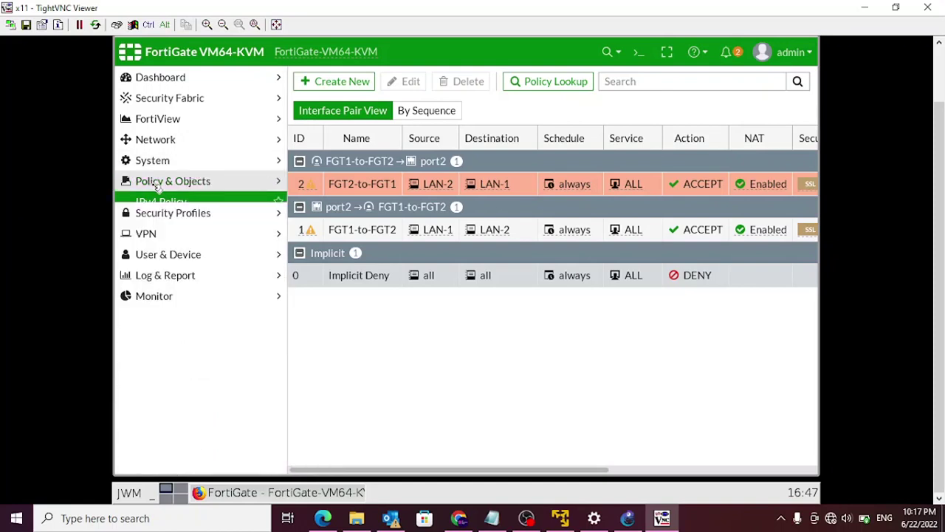
pyautogui.click(164, 142)
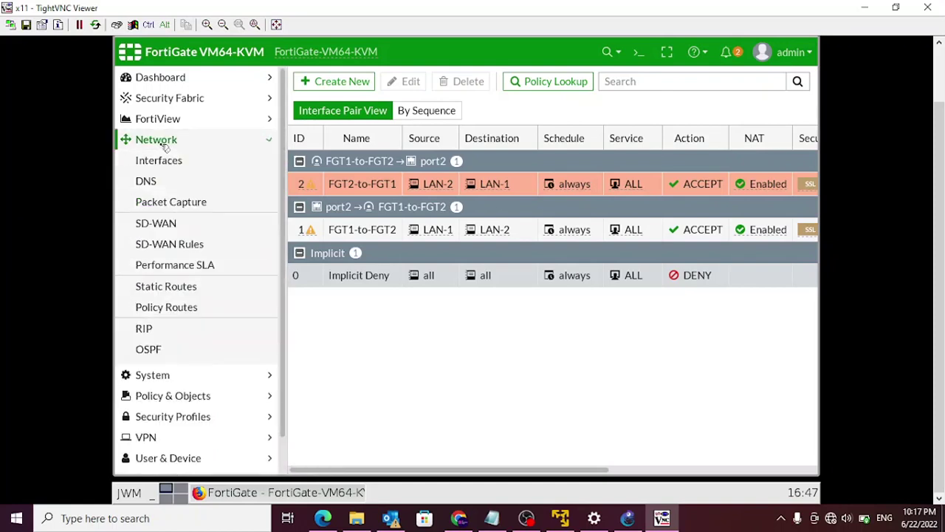
pyautogui.click(174, 292)
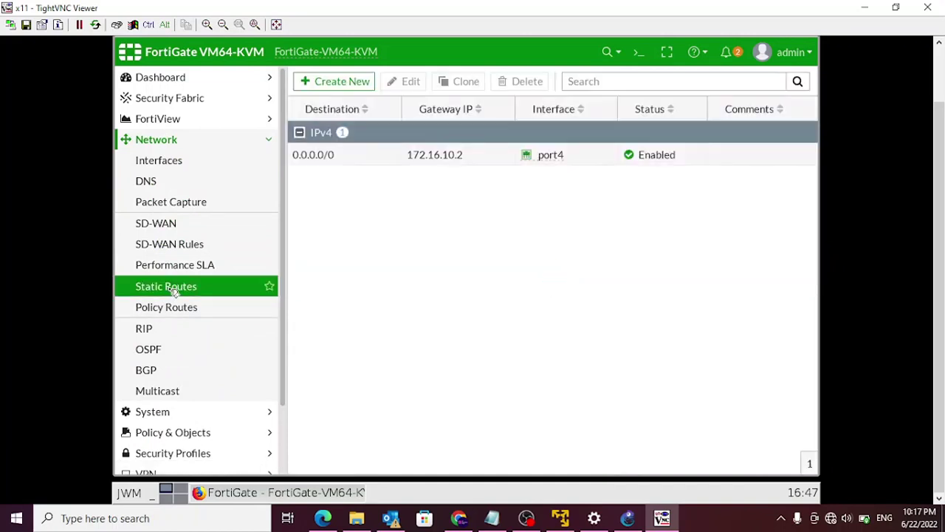
pyautogui.click(340, 86)
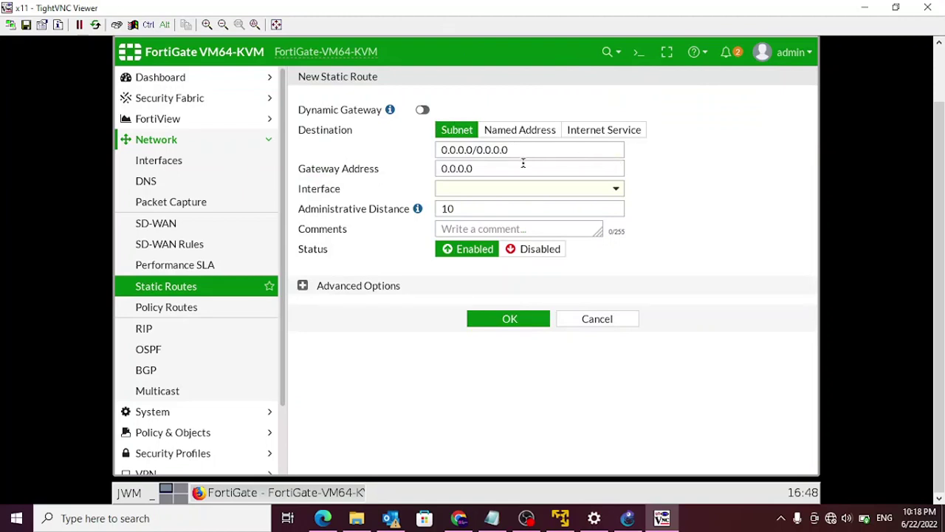
# - Set the route destination subnet to 10.13.250.0/24
pyautogui.moveTo(516, 149); pyautogui.dragTo(411, 154)
pyautogui.write('19')
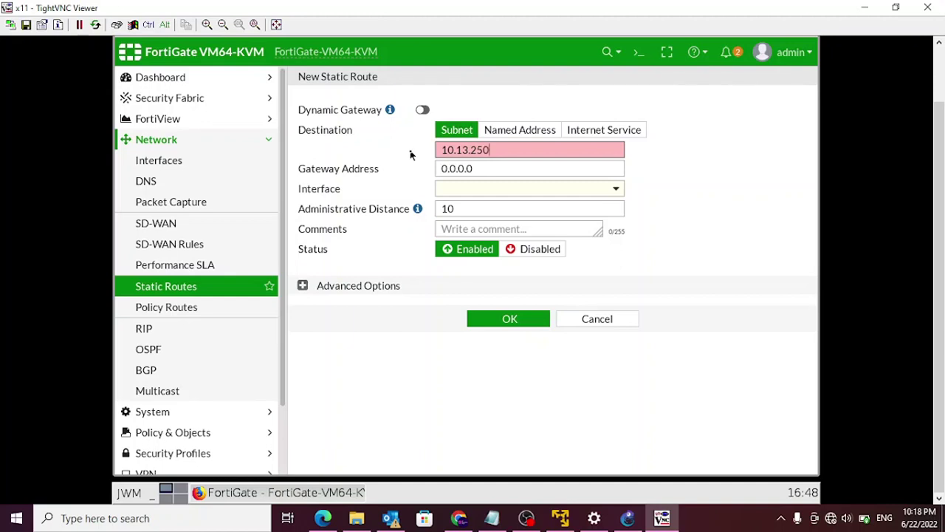
pyautogui.write('24')
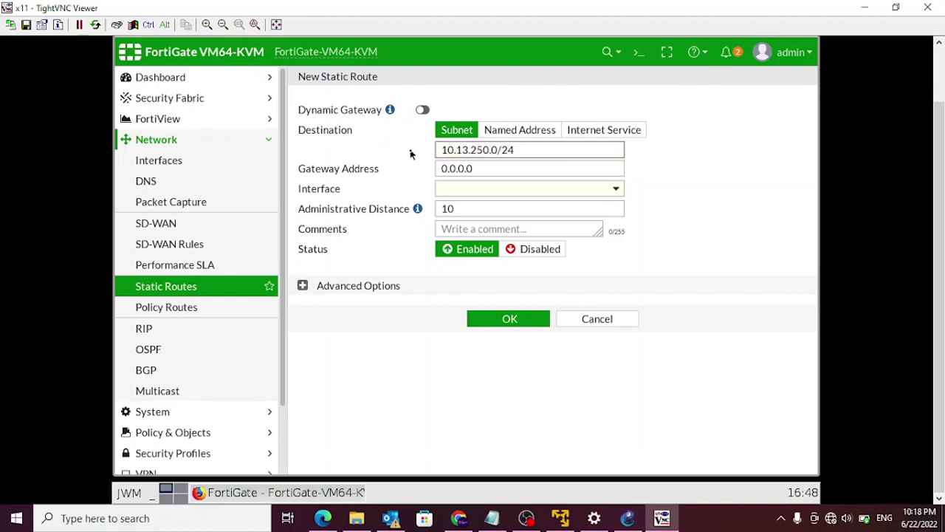
pyautogui.click(515, 169)
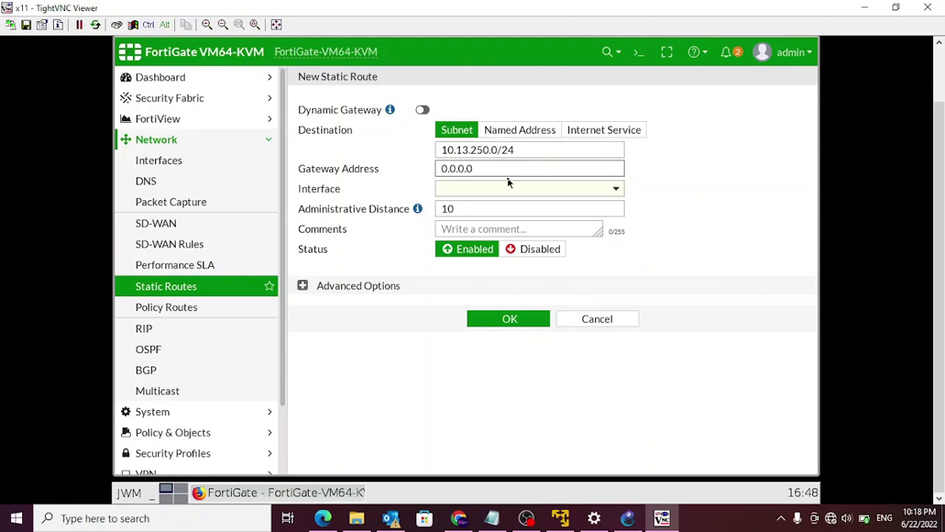
# - Set gateway 172.16.10.2 on interface port4 and save the route
pyautogui.click(630, 522)
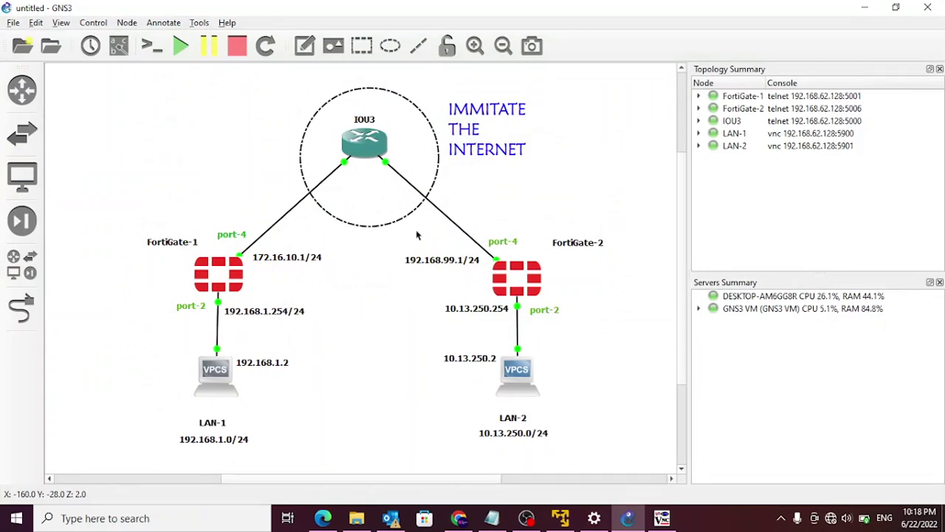
pyautogui.click(864, 7)
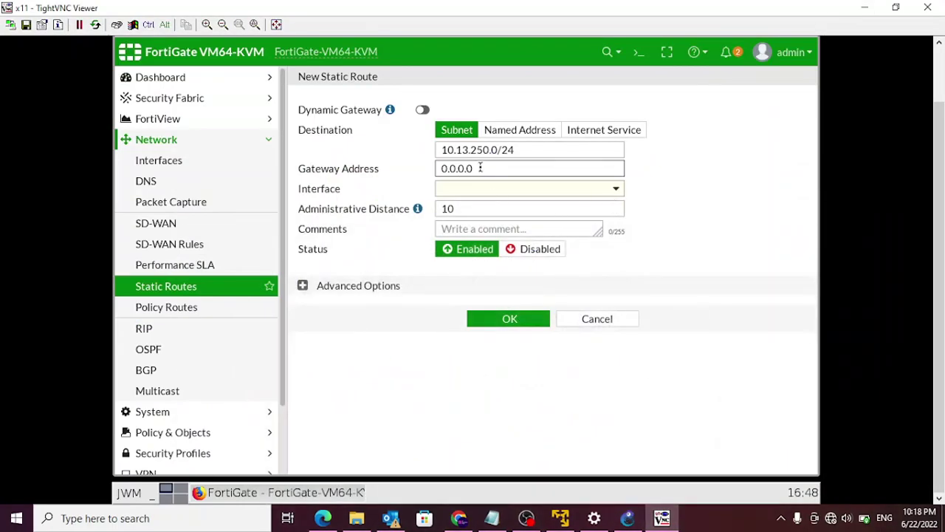
pyautogui.moveTo(480, 168); pyautogui.dragTo(384, 167)
pyautogui.write('172.16')
pyautogui.click(471, 194)
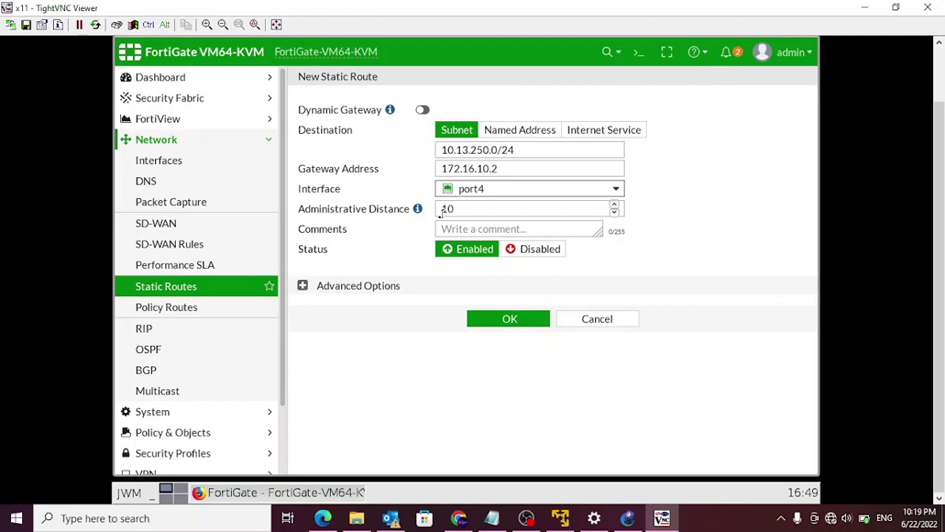
pyautogui.click(519, 320)
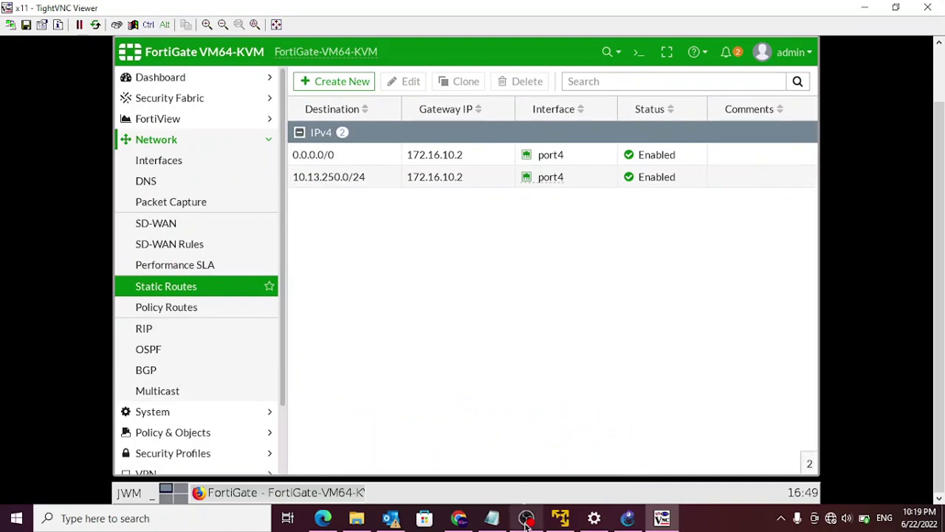
pyautogui.click(865, 8)
# - From the LAN-2 host in GNS3, browse to FortiGate-2 at 10.13.250.254
pyautogui.click(628, 517)
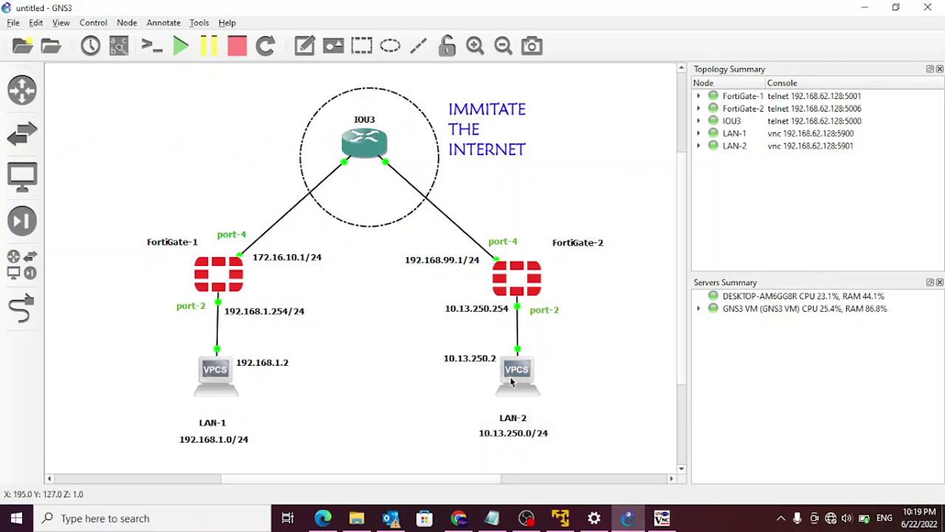
pyautogui.doubleClick(514, 373)
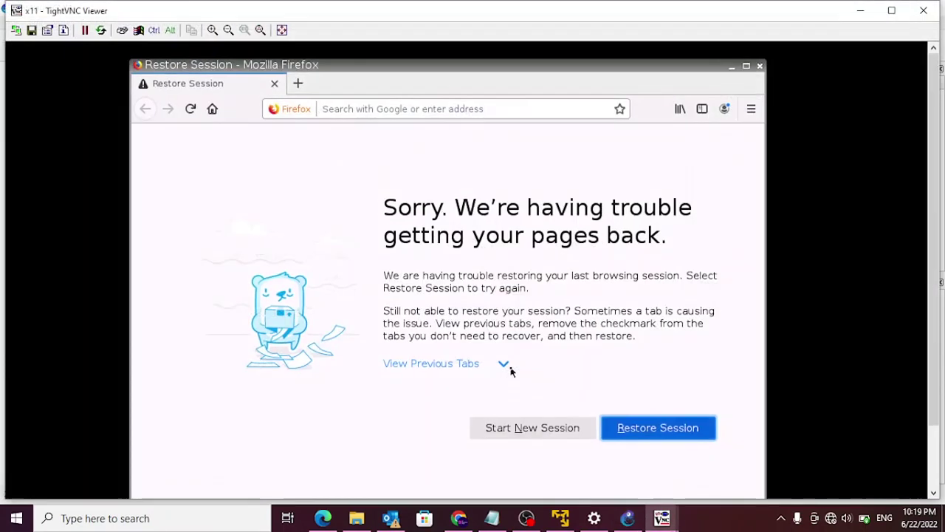
pyautogui.click(338, 108)
pyautogui.write('10')
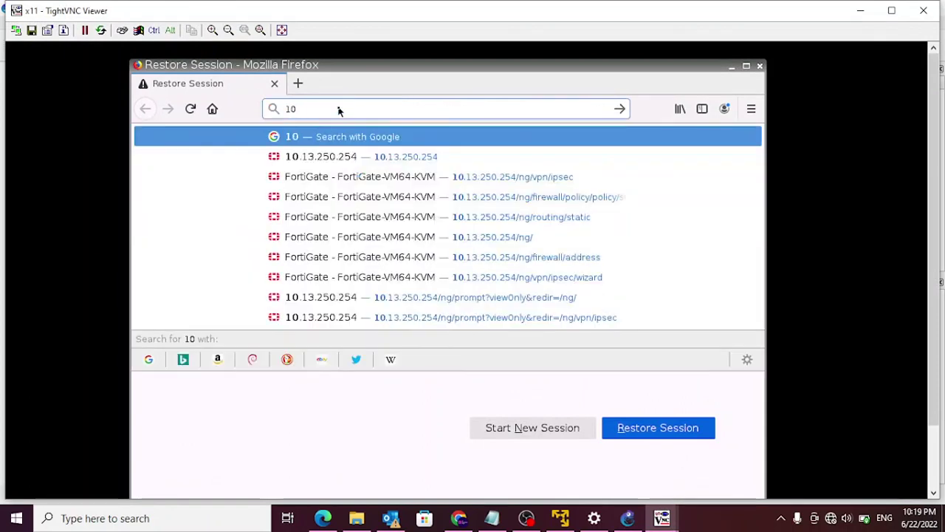
pyautogui.click(358, 156)
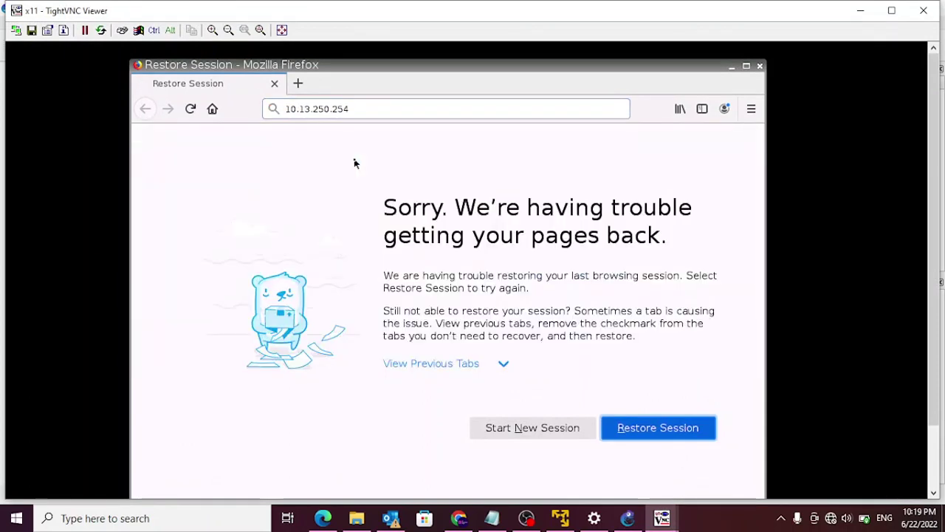
# - Log in as admin, dismiss the file system check, and postpone initial setup
pyautogui.click(410, 357)
pyautogui.click(428, 383)
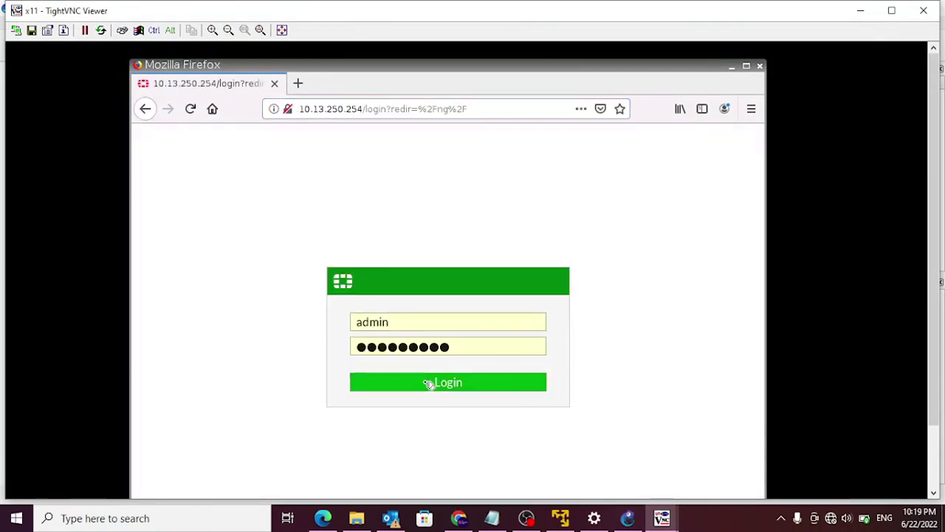
pyautogui.click(462, 440)
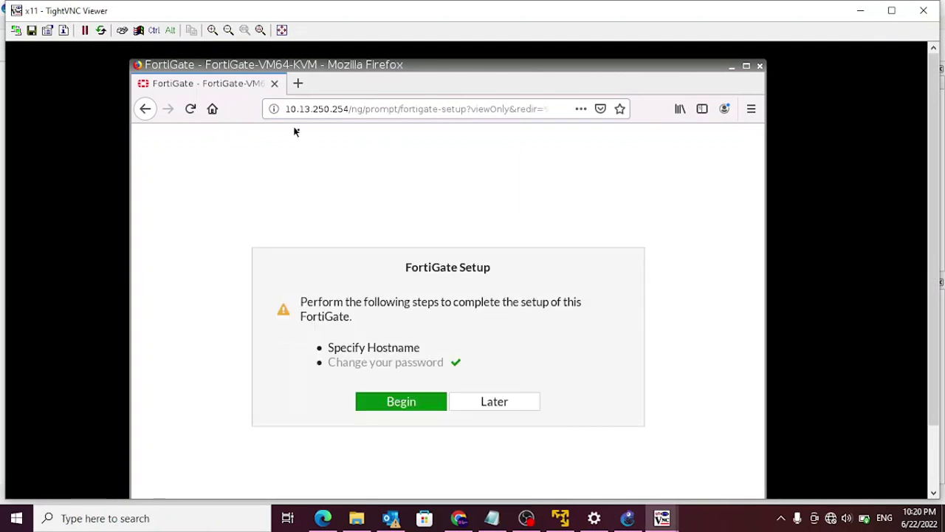
pyautogui.click(517, 409)
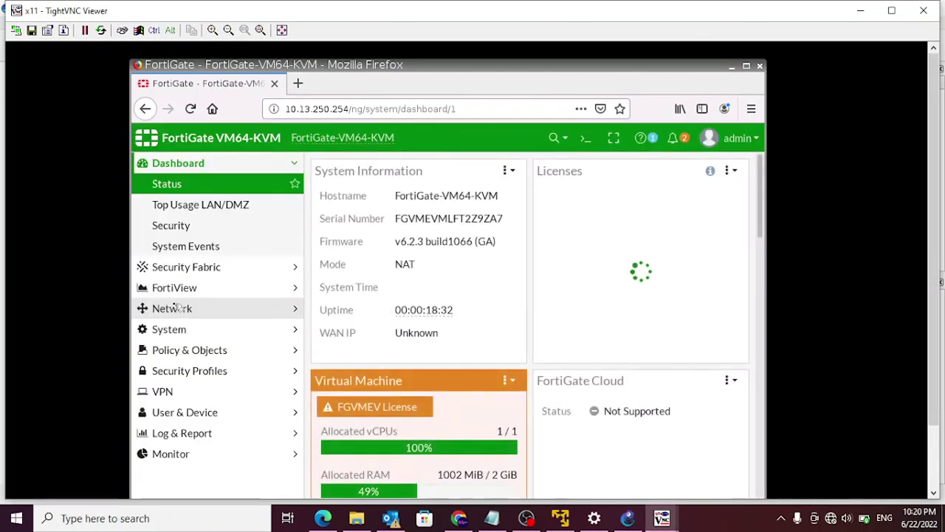
pyautogui.click(176, 308)
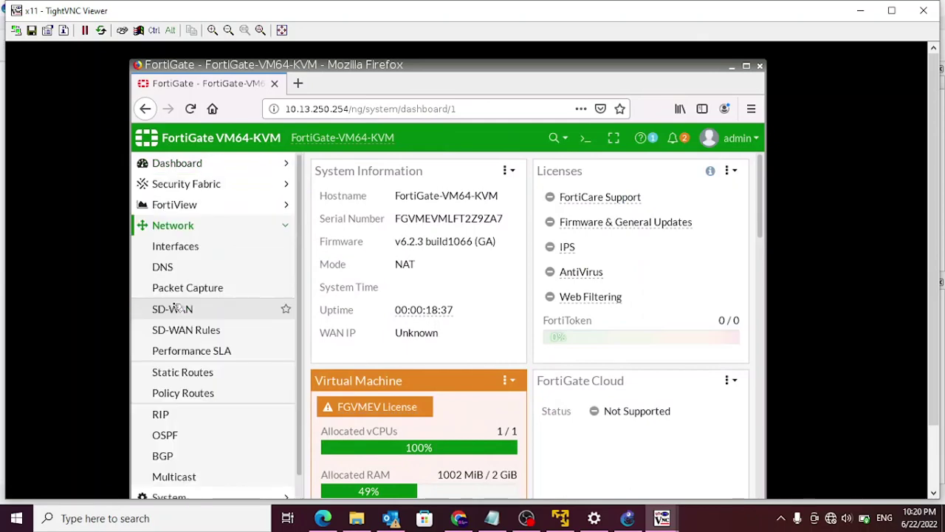
# - Check FortiGate-2's interfaces list, then go to VPN > IPsec Tunnels
pyautogui.click(201, 252)
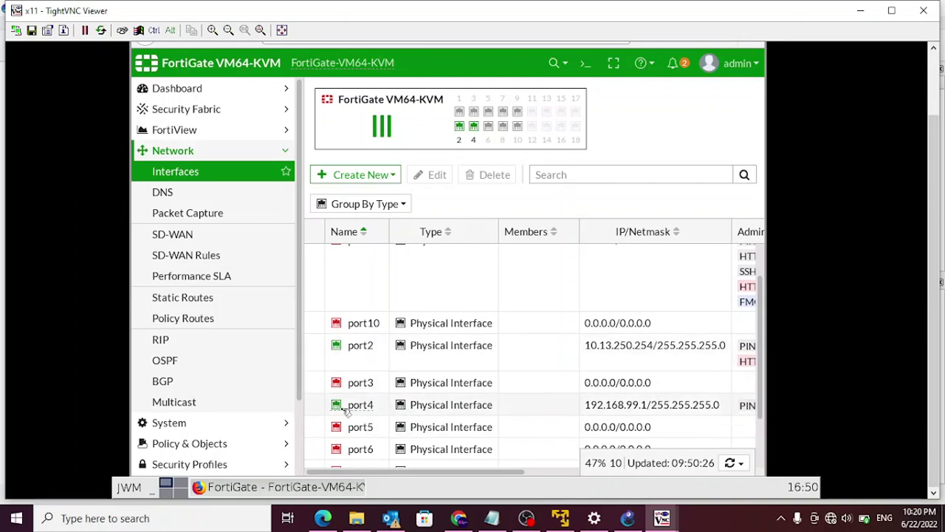
pyautogui.scroll(-1, 696, 397)
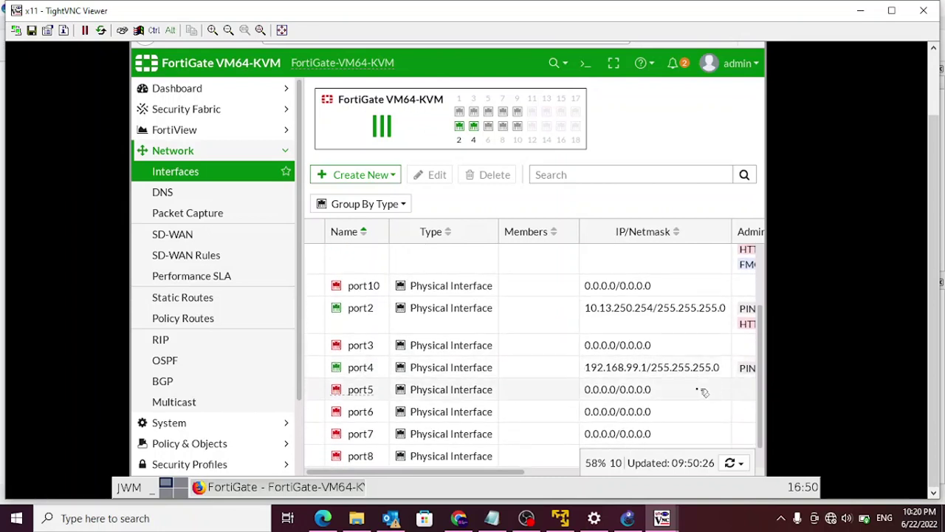
pyautogui.click(165, 150)
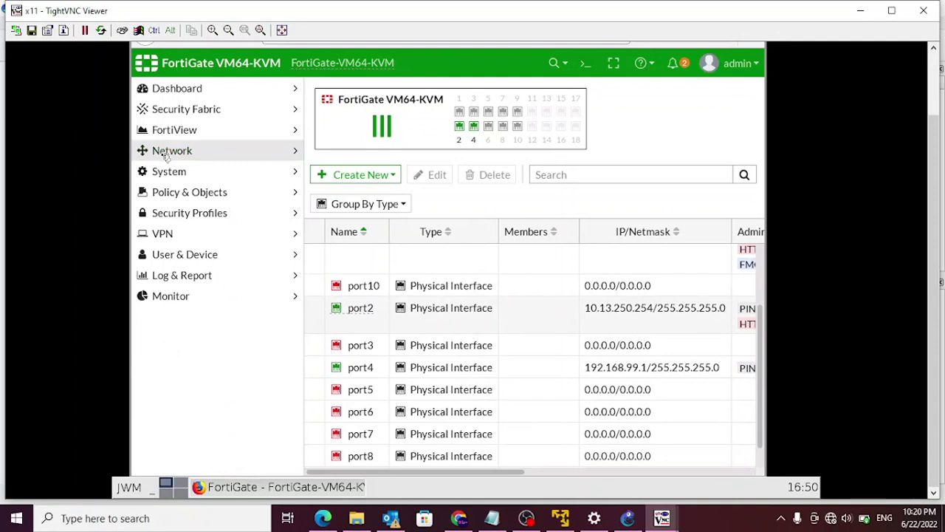
pyautogui.click(173, 237)
pyautogui.click(199, 276)
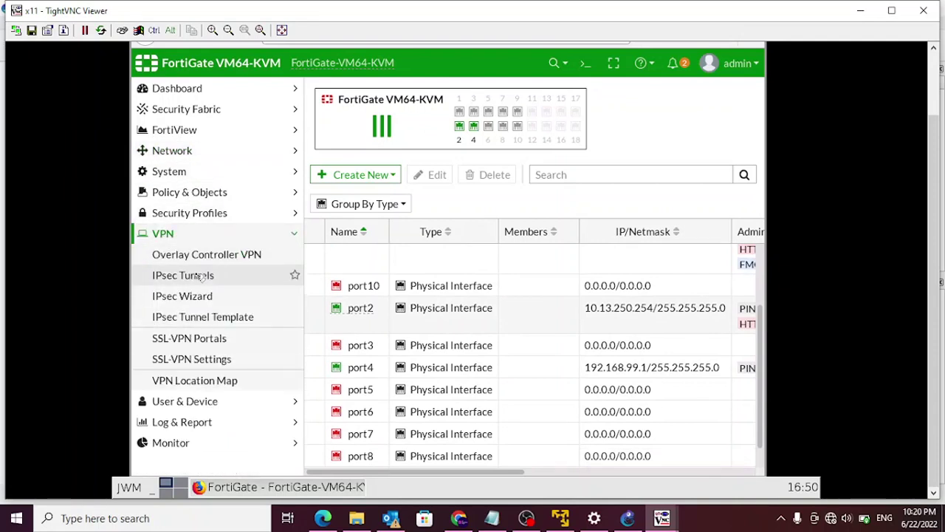
# - Create a Custom IPsec tunnel named 'FGT2-to-FGT3'
pyautogui.click(362, 94)
pyautogui.click(352, 108)
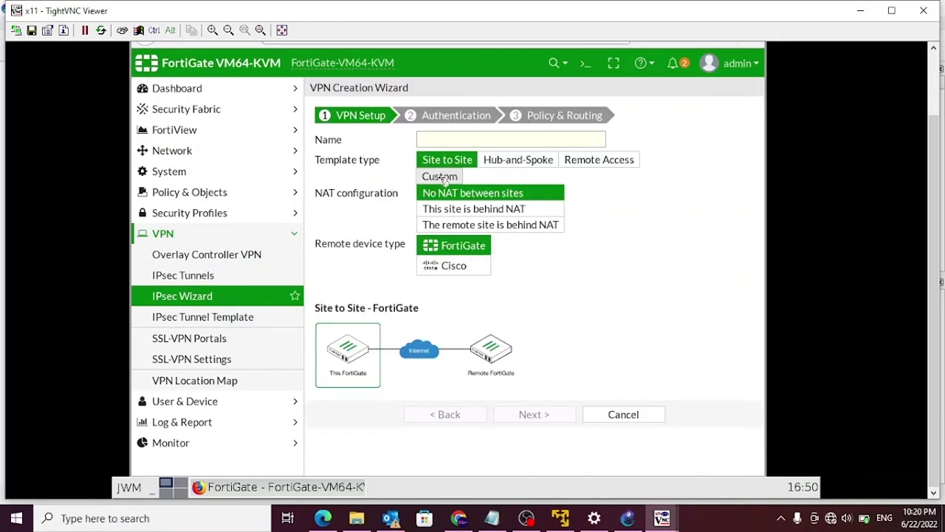
pyautogui.click(443, 177)
pyautogui.click(426, 137)
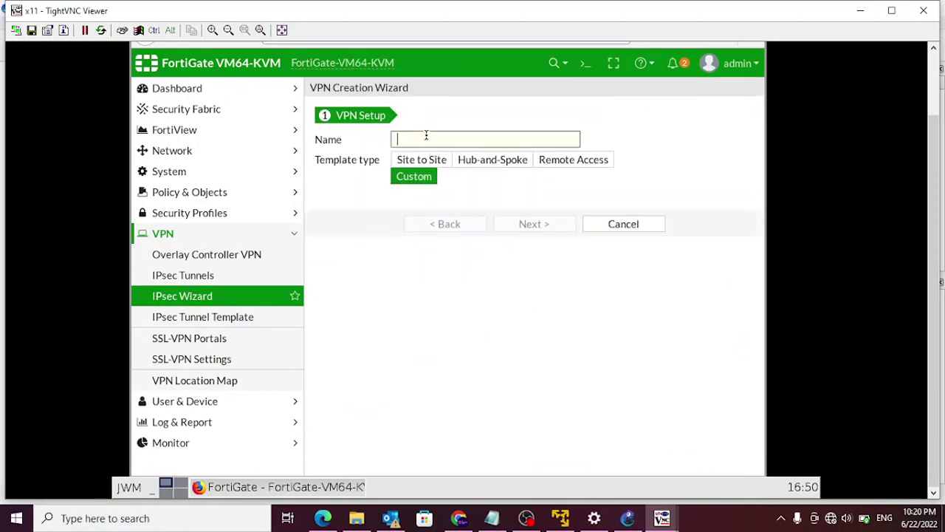
pyautogui.write('FG')
pyautogui.write('T2-to-F')
pyautogui.write('GT3')
# - Set the remote gateway to FortiGate-1's public address, as shown in the topology
pyautogui.click(540, 229)
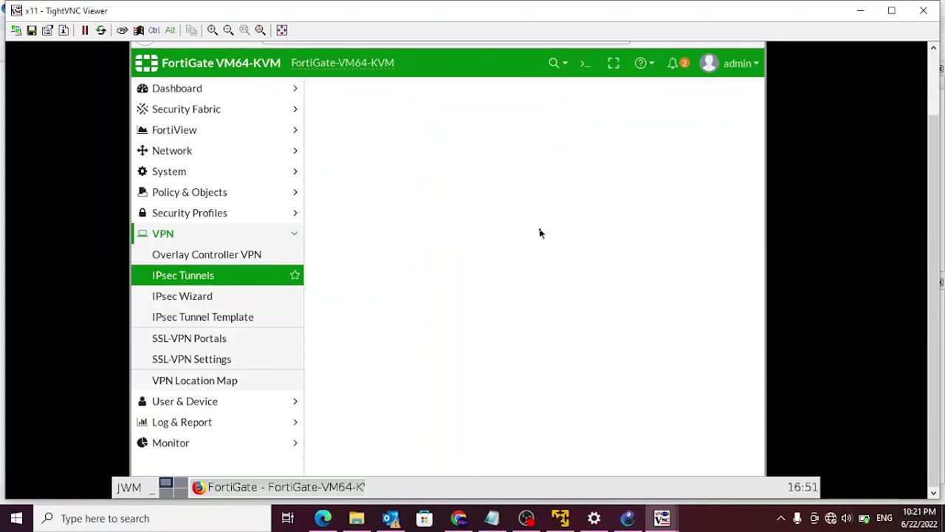
pyautogui.moveTo(402, 285); pyautogui.dragTo(285, 274)
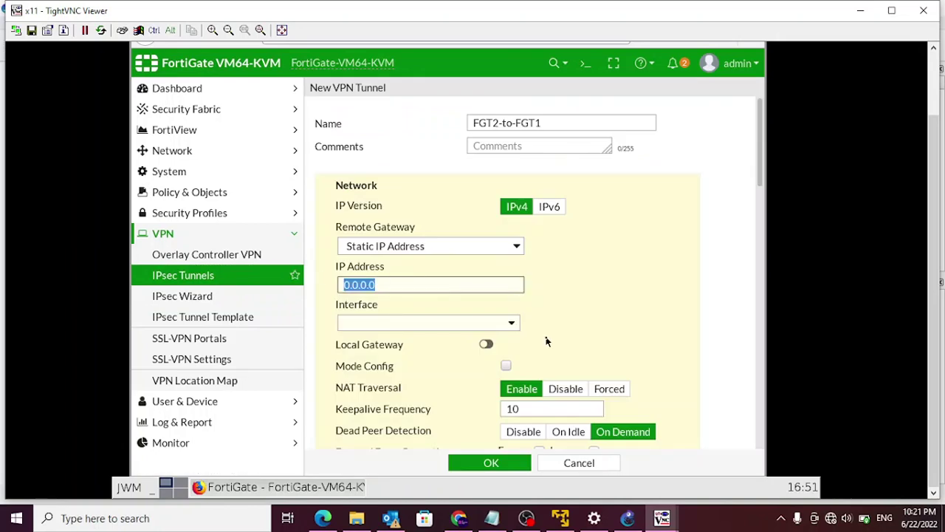
pyautogui.write('172.16.')
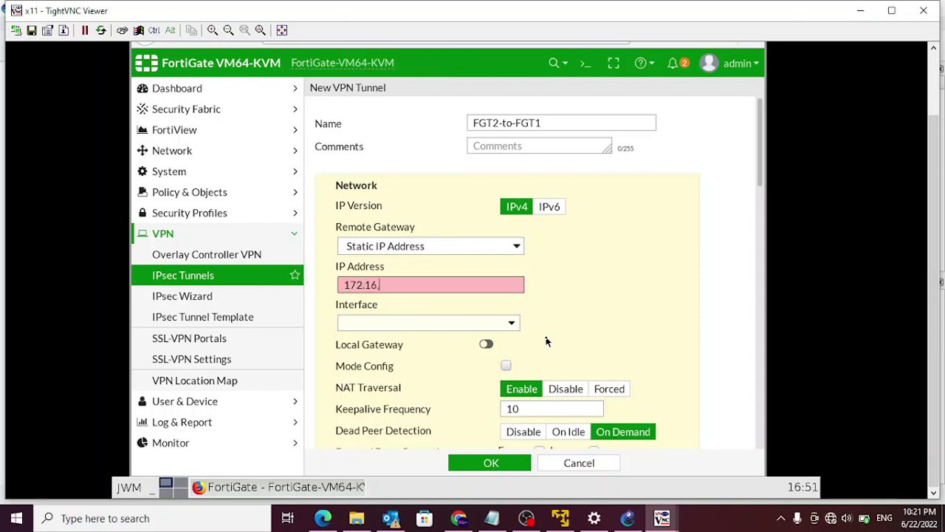
pyautogui.hotkey('alt', 'Tab')
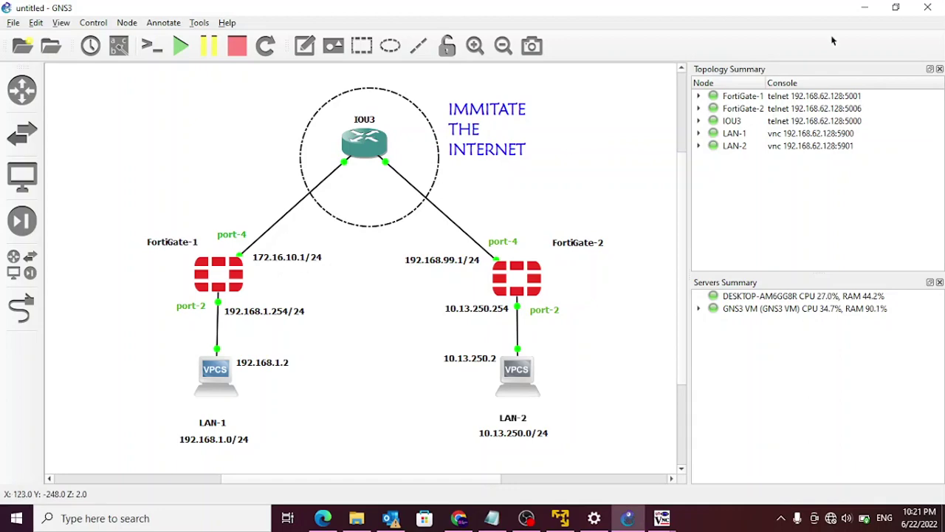
pyautogui.hotkey('alt', 'Tab')
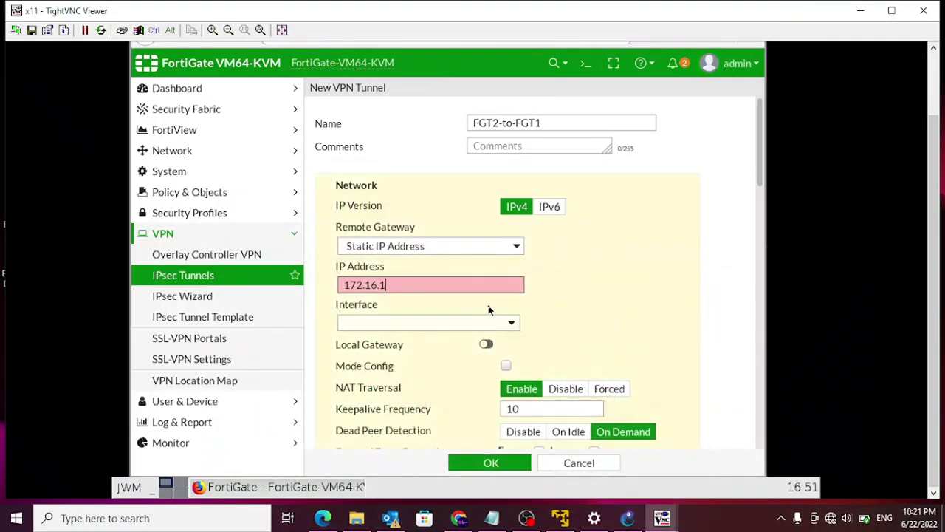
pyautogui.write('10.1')
# - Enter and verify the pre-shared key, and set IKE version 2
pyautogui.scroll(-2, 443, 325)
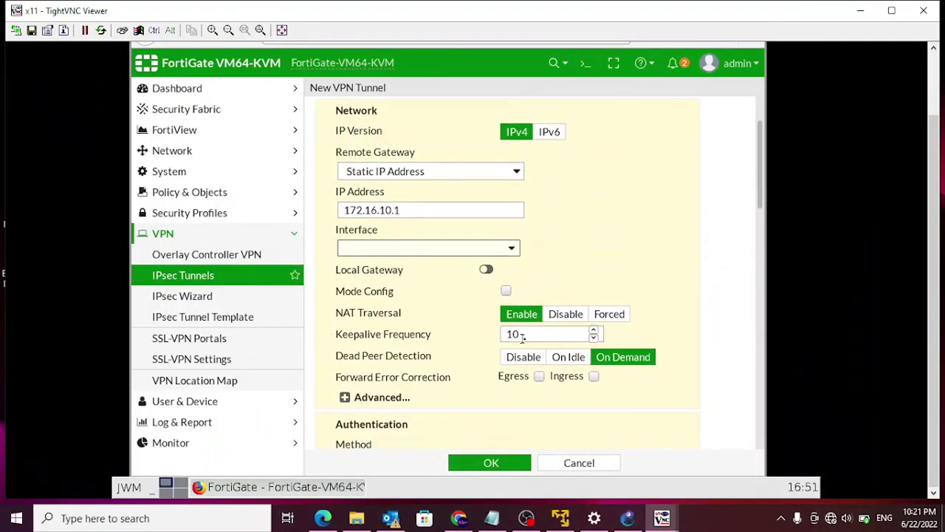
pyautogui.scroll(-2, 502, 384)
pyautogui.click(458, 429)
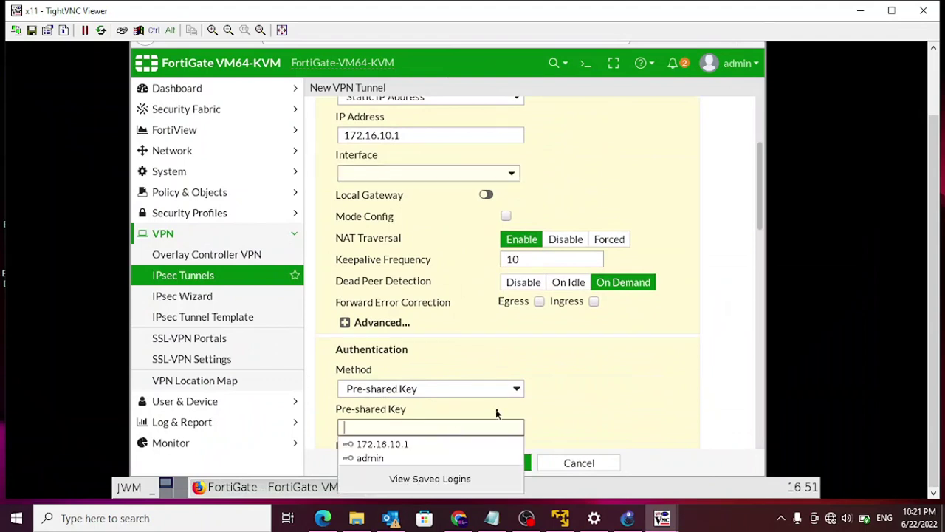
pyautogui.write('12345')
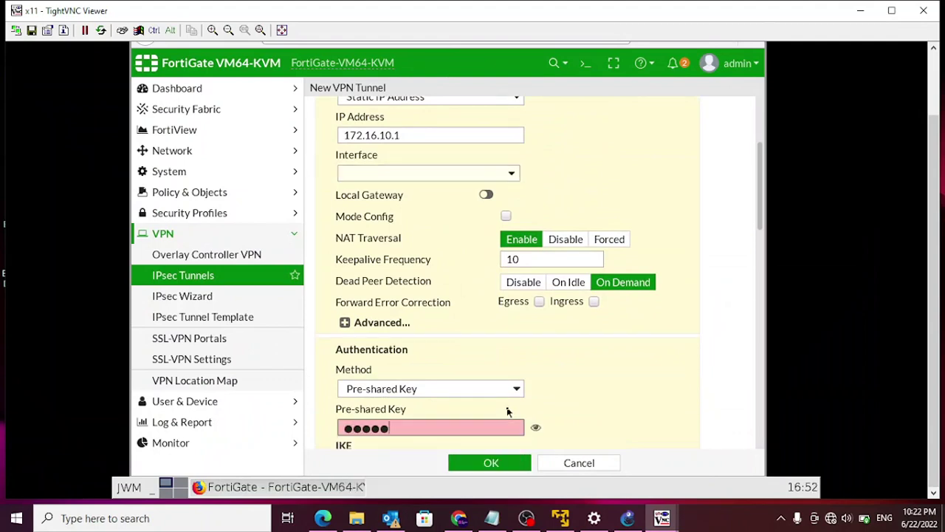
pyautogui.write('6789')
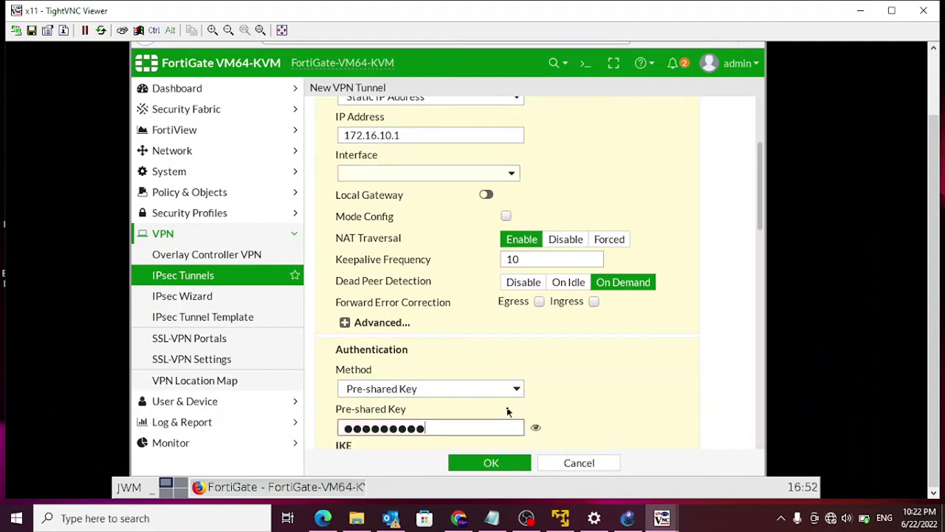
pyautogui.click(536, 428)
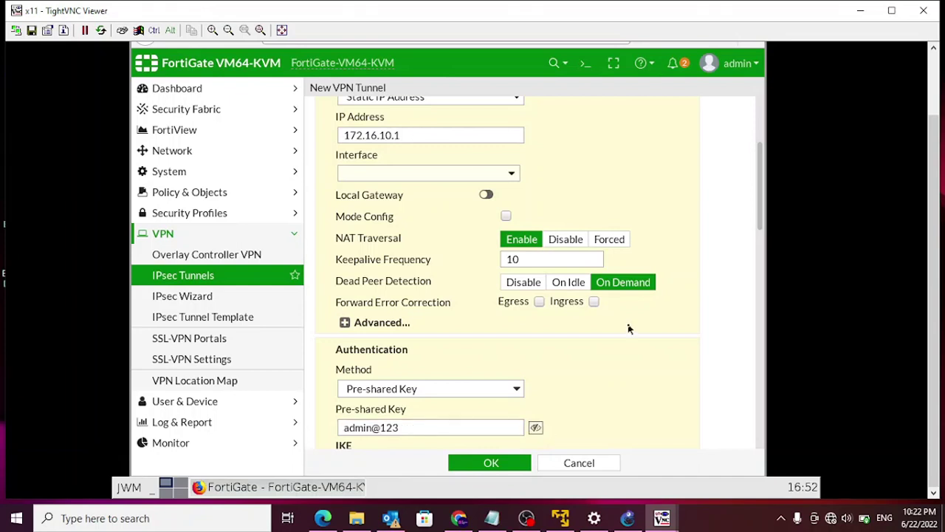
pyautogui.scroll(-3, 606, 401)
pyautogui.click(510, 355)
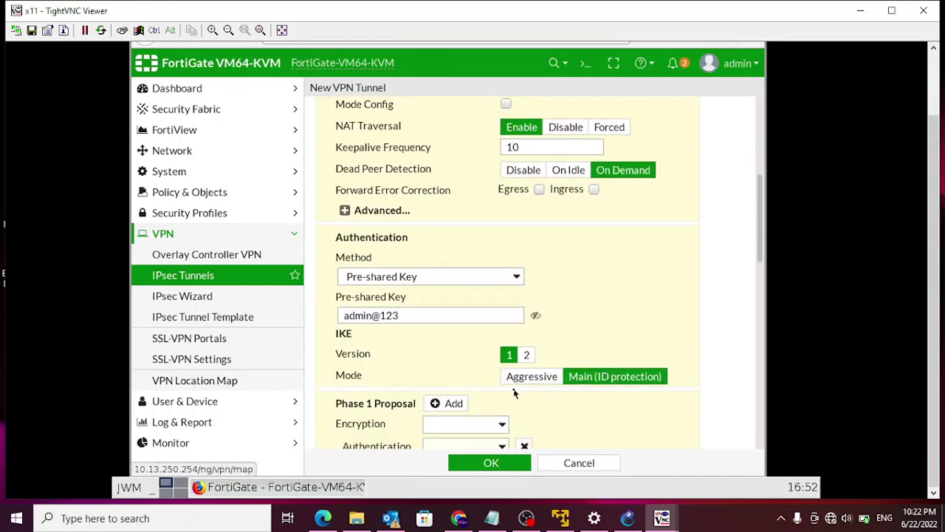
pyautogui.click(527, 356)
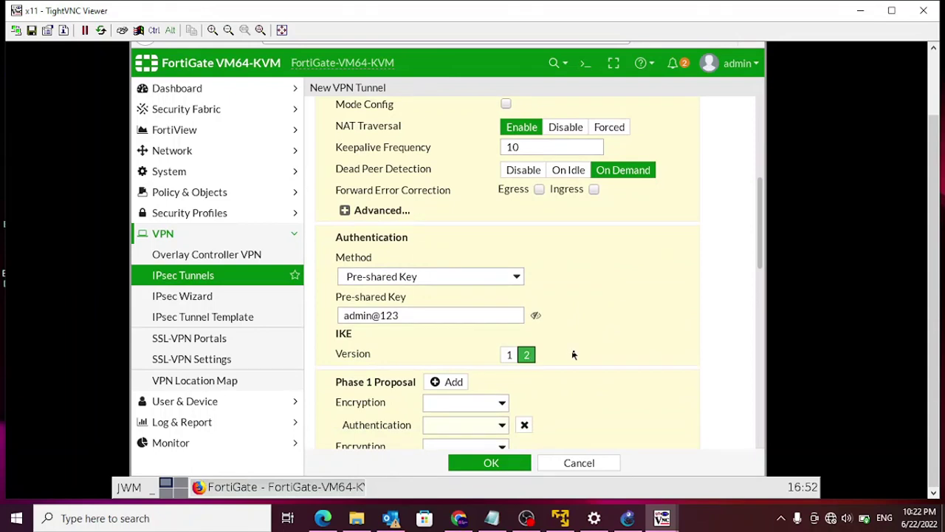
# - Keep one Phase 1 proposal, DES/SHA256, and swap DH group 14 for group 2
pyautogui.scroll(-2, 581, 359)
pyautogui.scroll(-2, 544, 322)
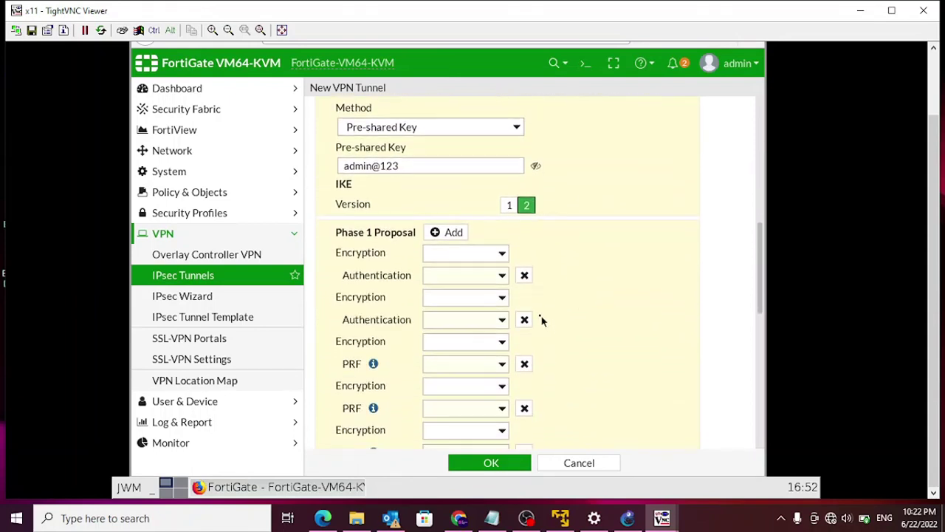
pyautogui.click(525, 275)
pyautogui.click(524, 274)
pyautogui.click(524, 275)
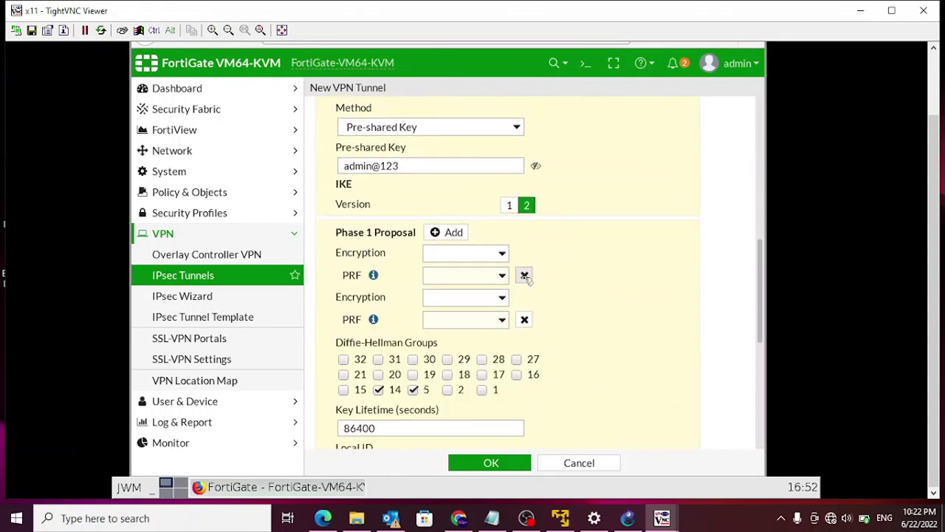
pyautogui.click(525, 275)
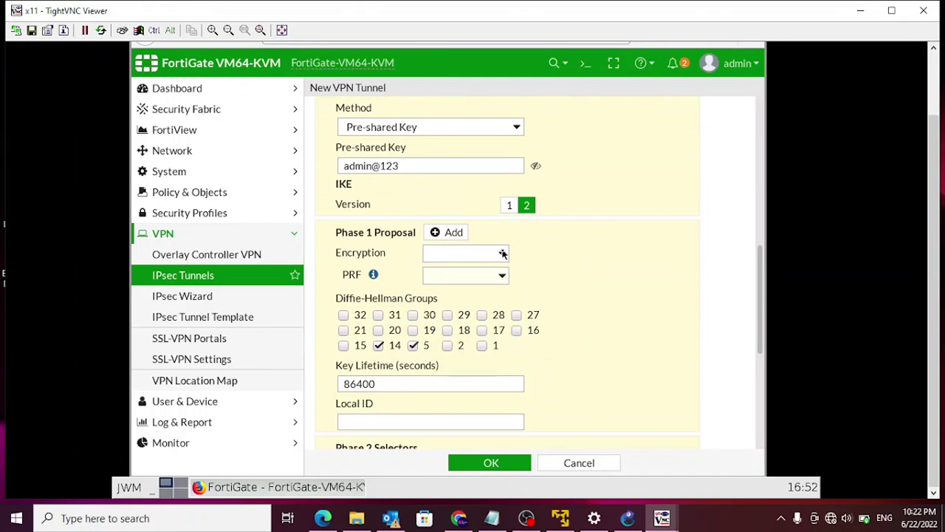
pyautogui.click(502, 254)
pyautogui.click(460, 293)
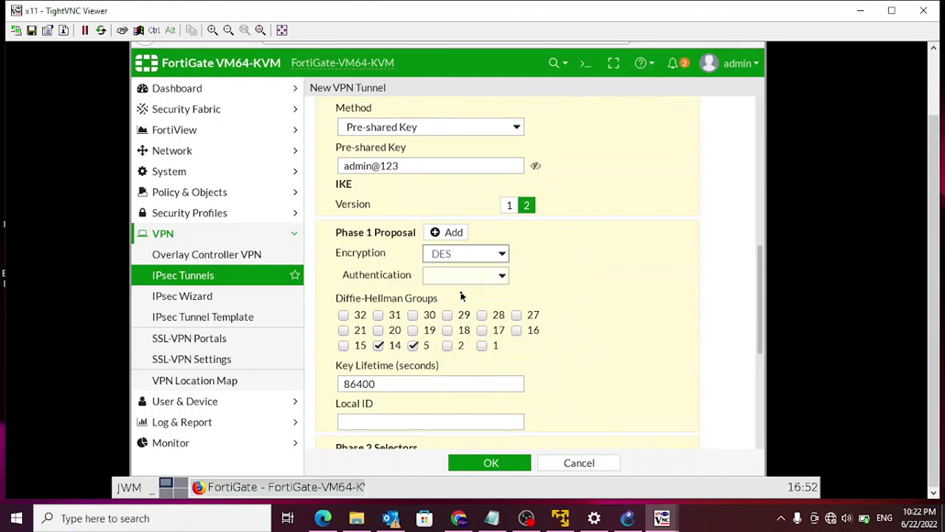
pyautogui.click(503, 275)
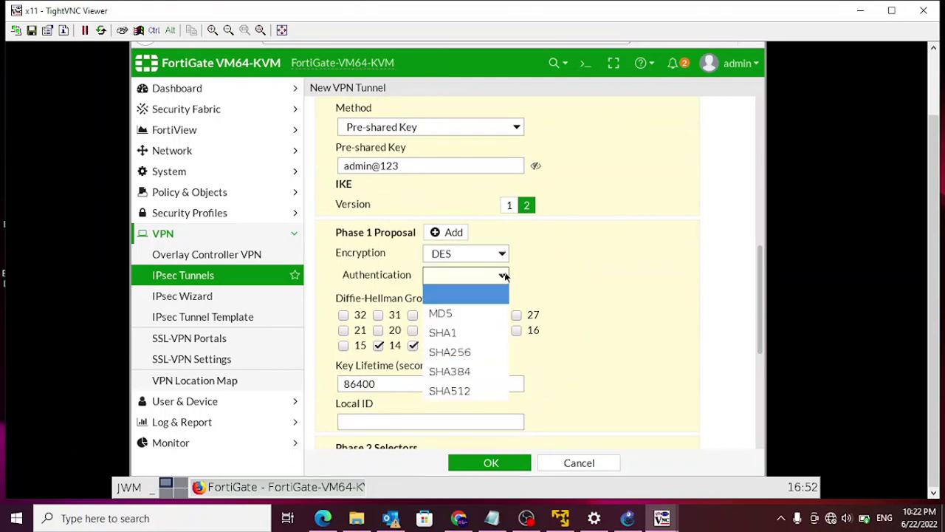
pyautogui.click(464, 353)
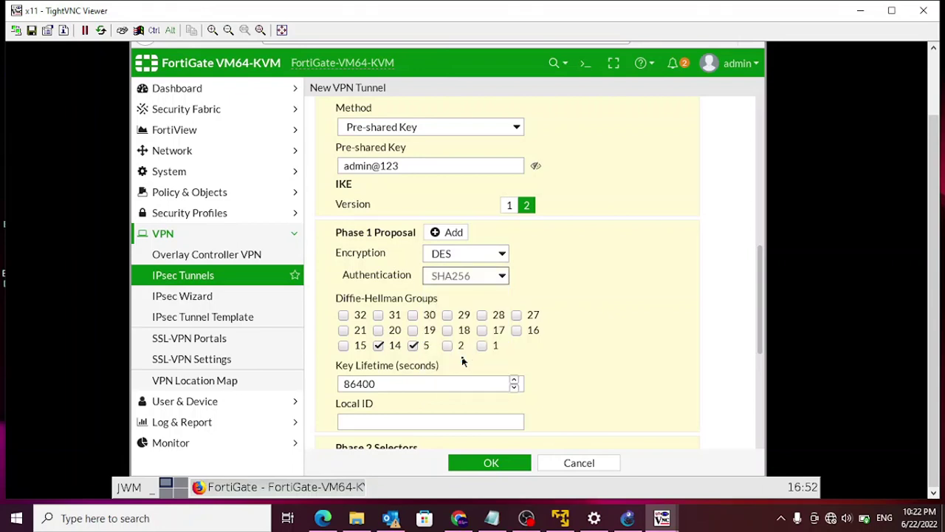
pyautogui.click(378, 346)
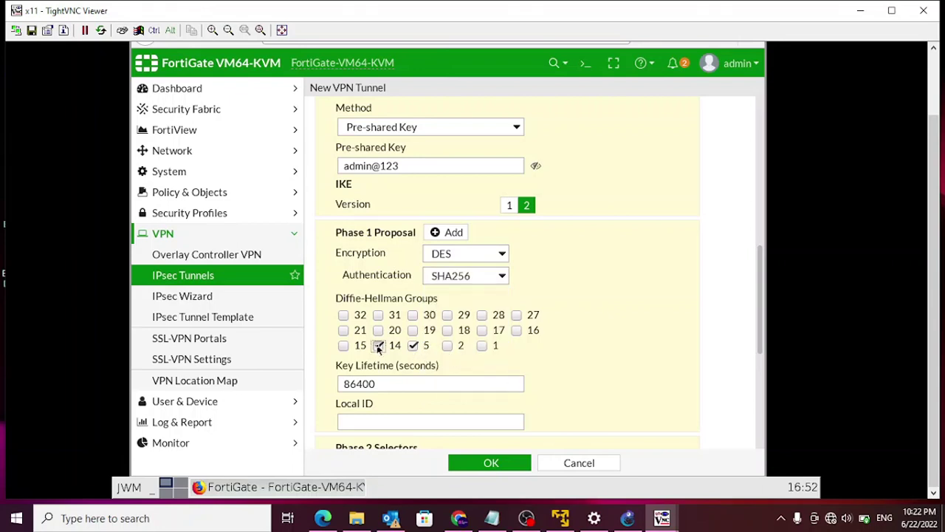
pyautogui.click(448, 347)
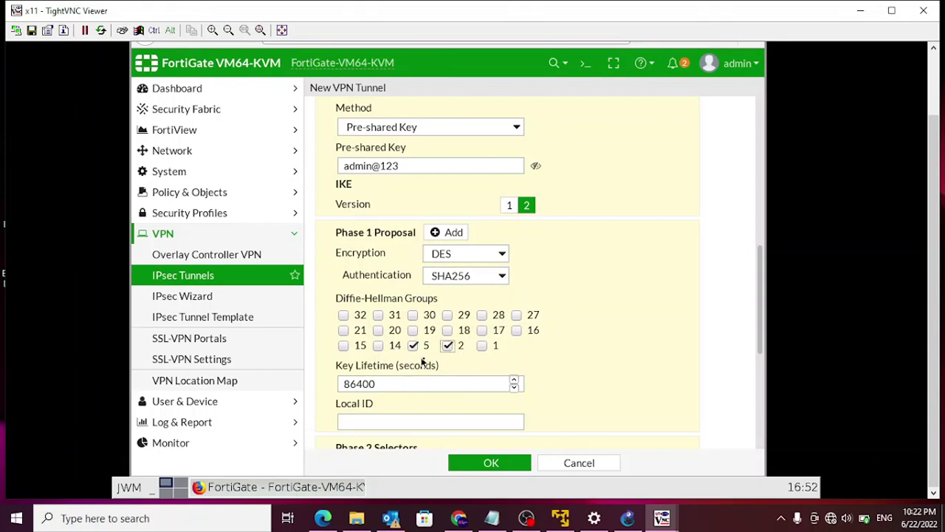
# - Enter phase 2 local subnet 10.13.250.0/24 and remote subnet 192.168.1.0/24
pyautogui.scroll(-2, 467, 364)
pyautogui.scroll(-4, 467, 364)
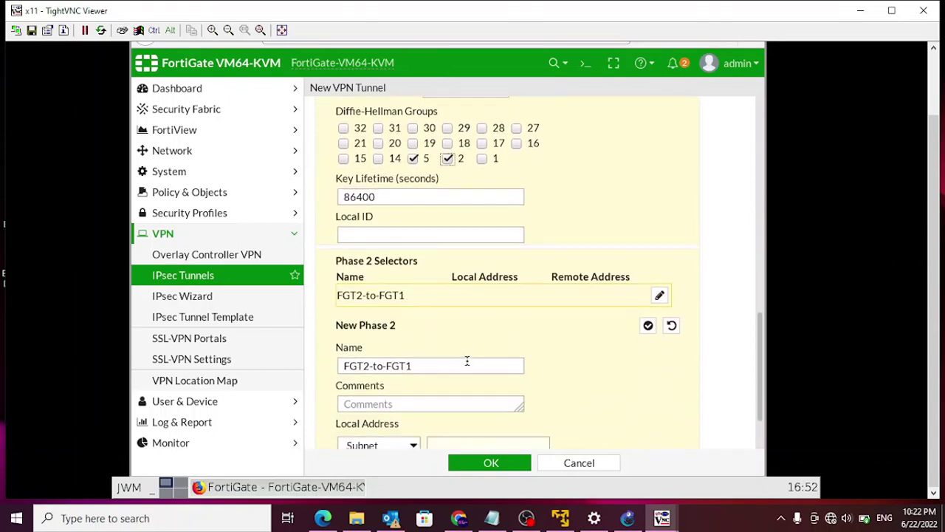
pyautogui.click(458, 374)
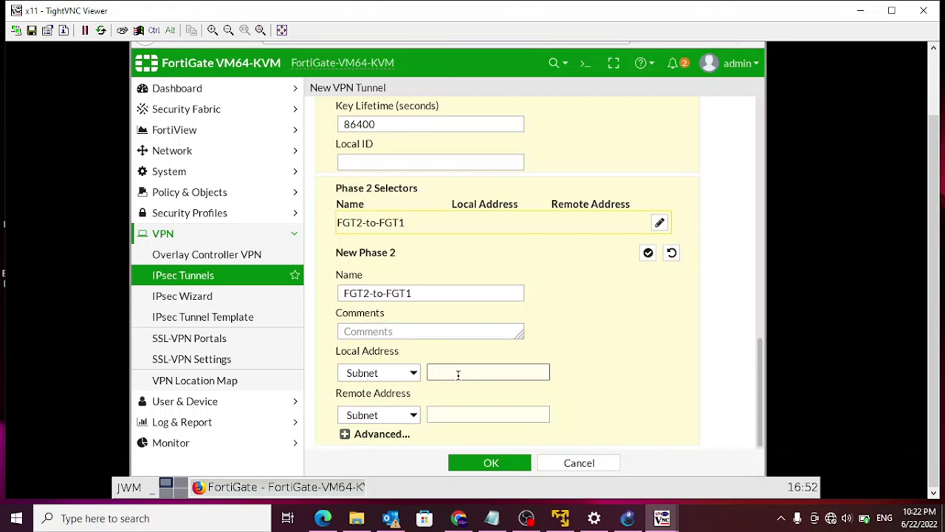
pyautogui.write('10.13.250')
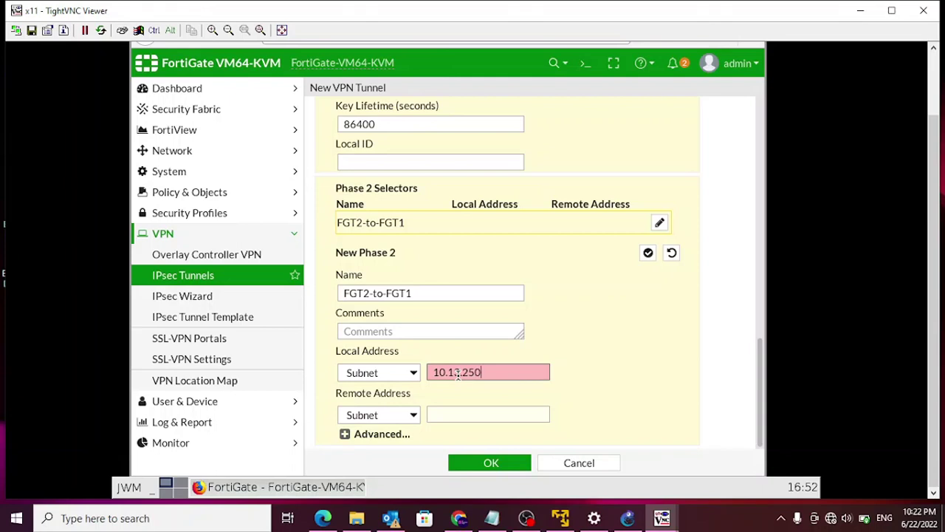
pyautogui.write('.0')
pyautogui.write('.')
pyautogui.write('24')
pyautogui.click(485, 414)
pyautogui.write('192')
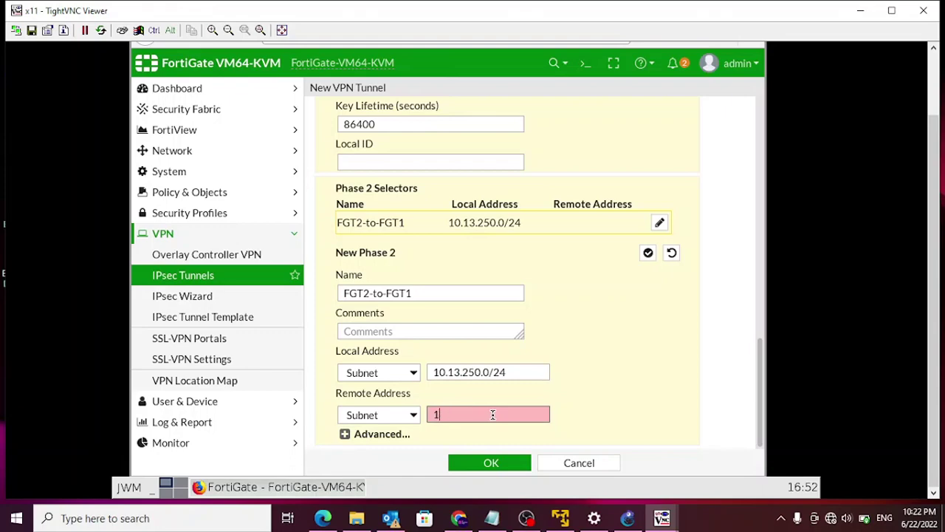
pyautogui.click(627, 517)
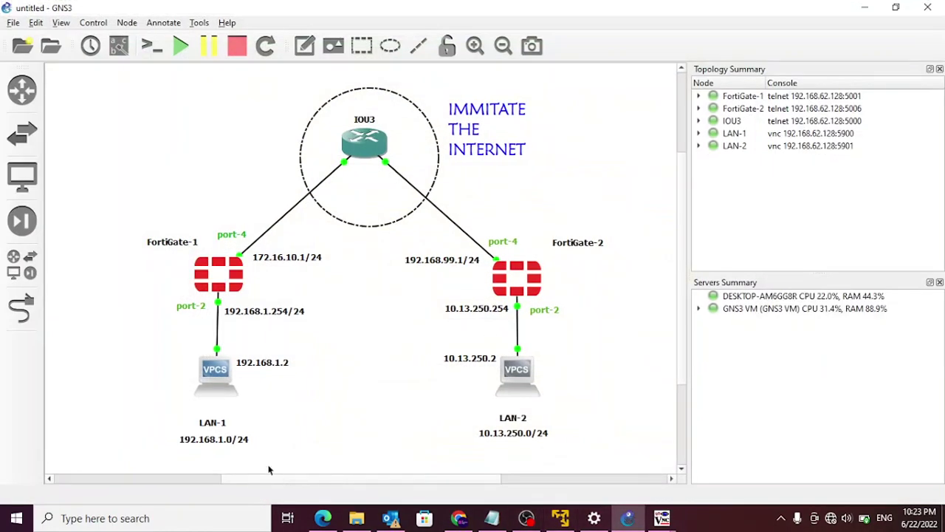
pyautogui.click(860, 7)
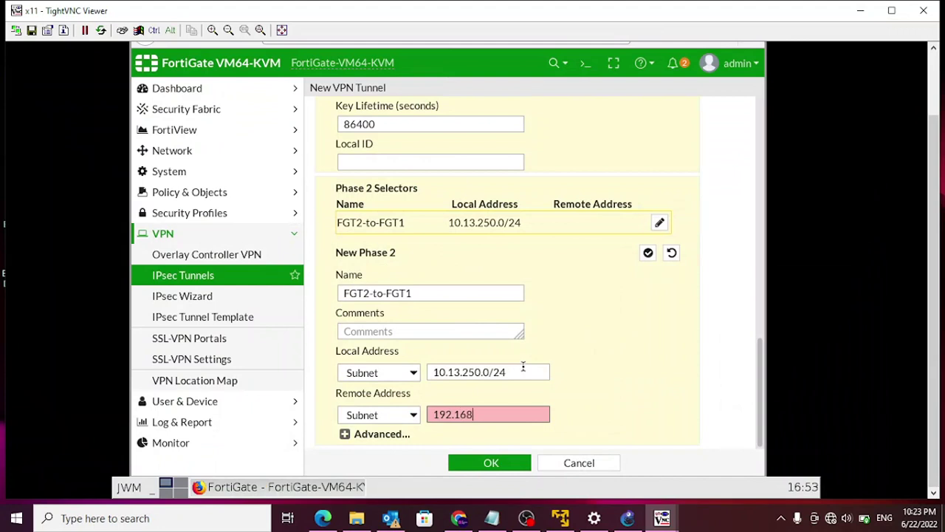
pyautogui.write('0/24')
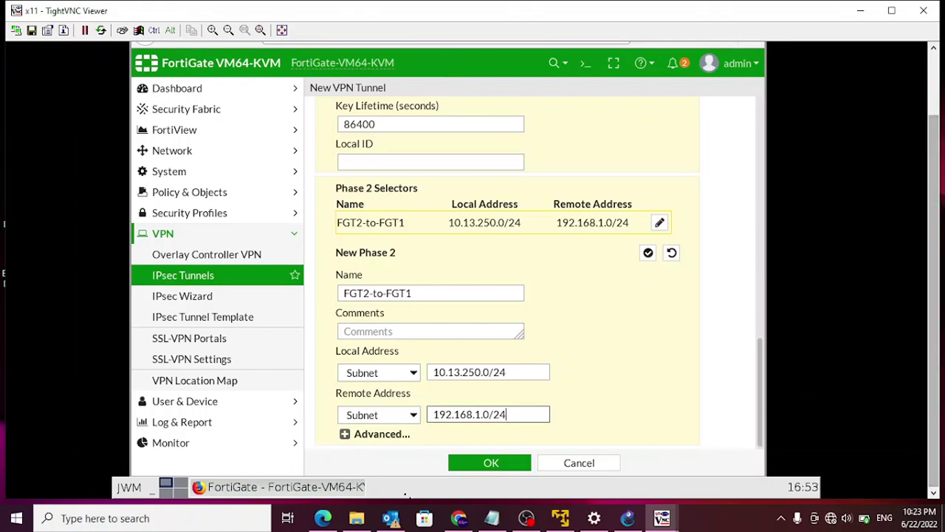
# - Remove the extra phase 2 proposals, leaving a single DES/SHA256 proposal
pyautogui.click(345, 434)
pyautogui.scroll(-5, 446, 409)
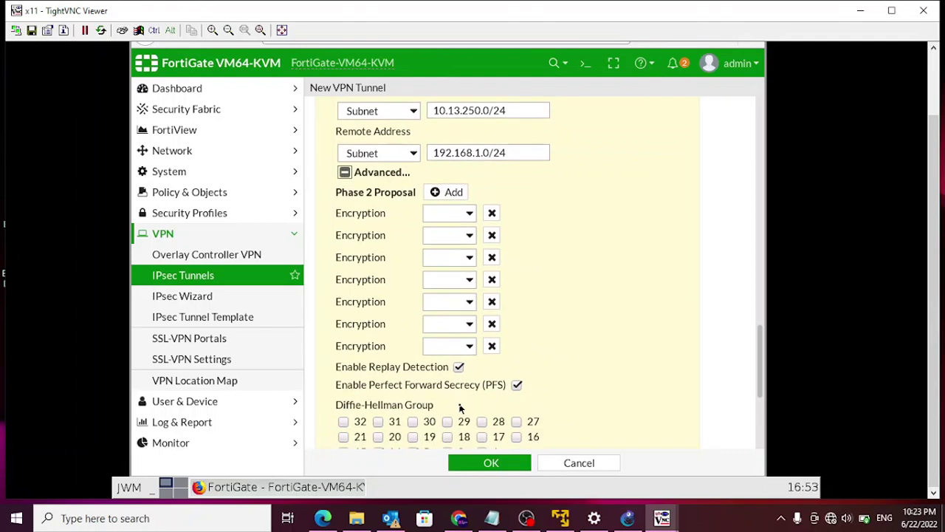
pyautogui.click(492, 235)
pyautogui.click(492, 235)
pyautogui.click(491, 236)
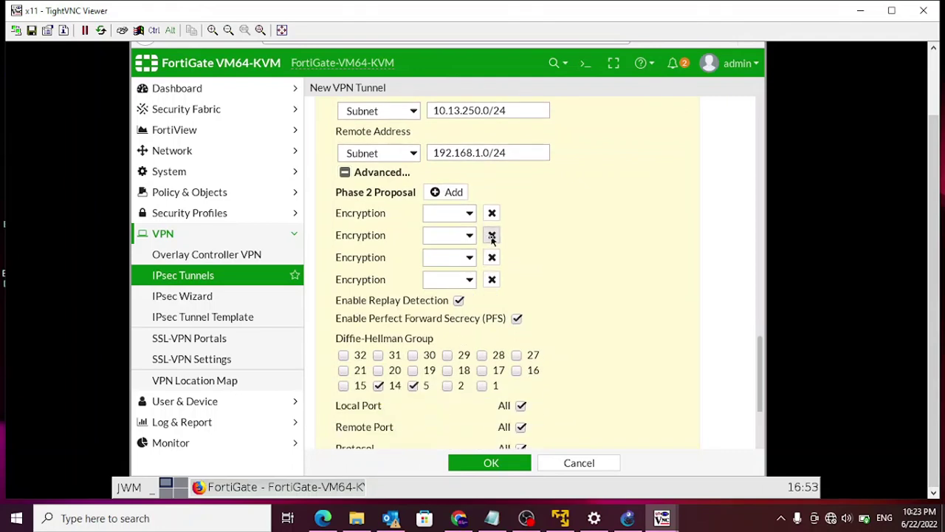
pyautogui.click(492, 236)
pyautogui.click(492, 236)
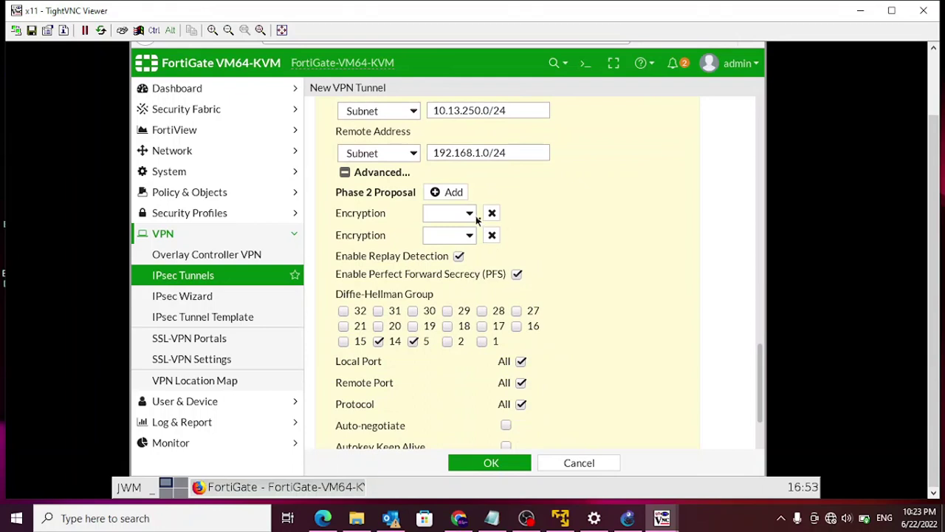
pyautogui.click(492, 236)
pyautogui.click(471, 213)
pyautogui.click(439, 270)
pyautogui.click(503, 237)
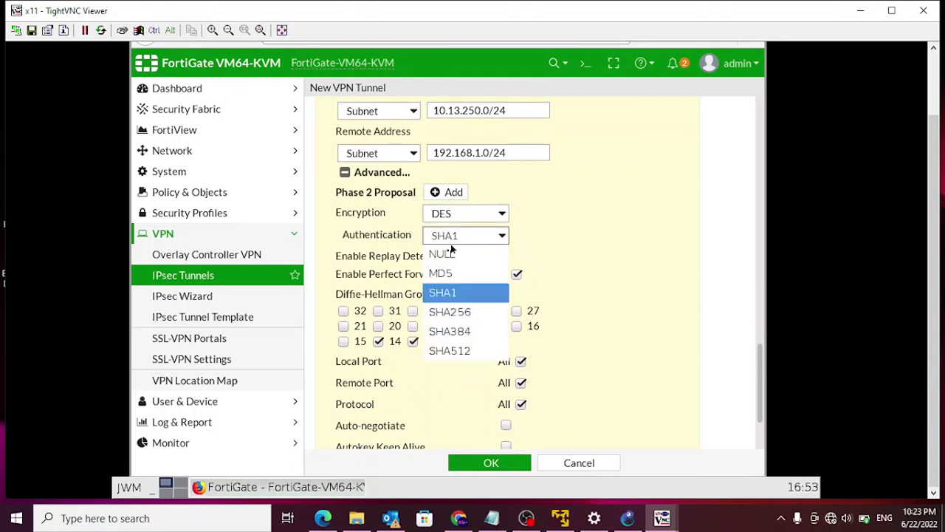
pyautogui.click(450, 313)
# - Use Diffie-Hellman groups 5 and 2, enable auto-negotiate, and confirm the tunnel
pyautogui.click(378, 342)
pyautogui.click(447, 341)
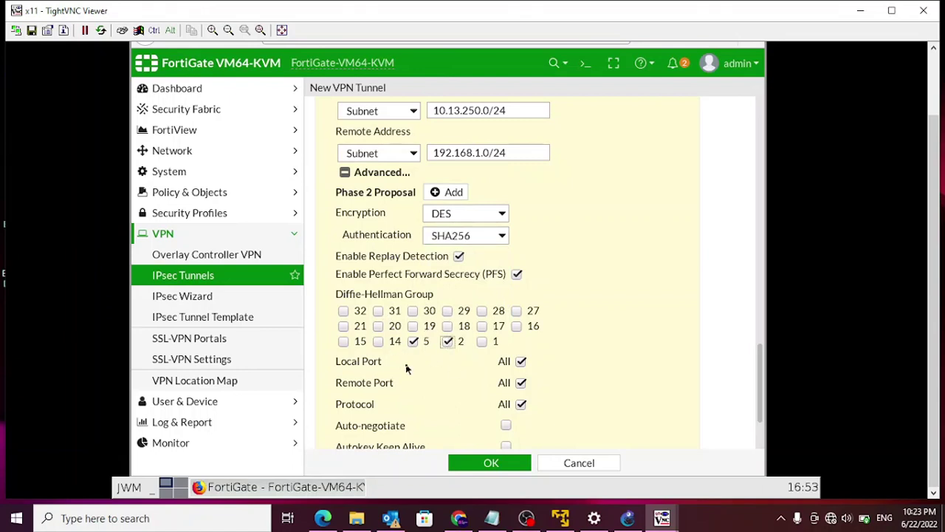
pyautogui.scroll(-2, 586, 333)
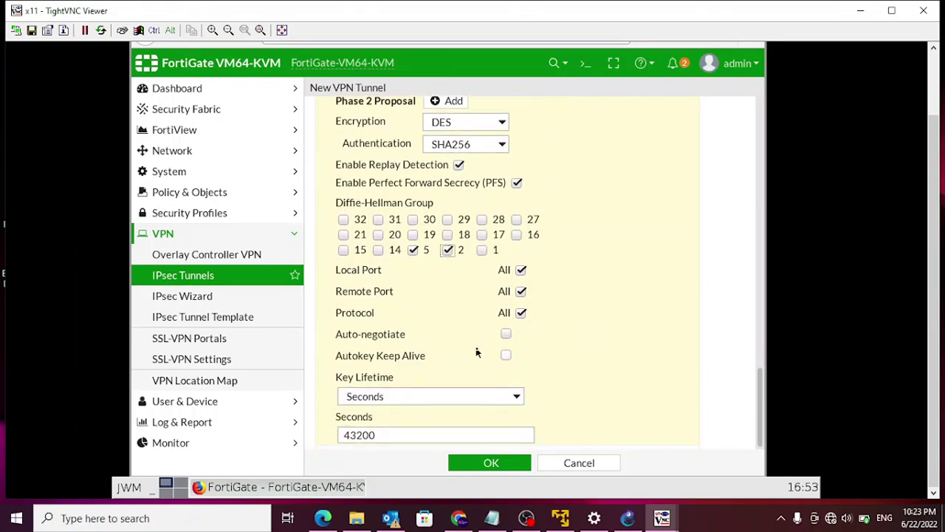
pyautogui.click(506, 335)
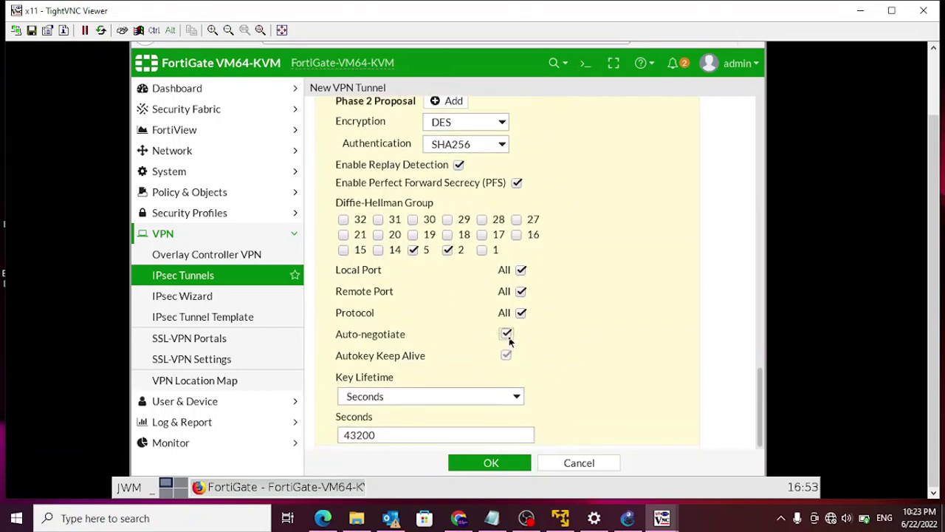
pyautogui.click(473, 470)
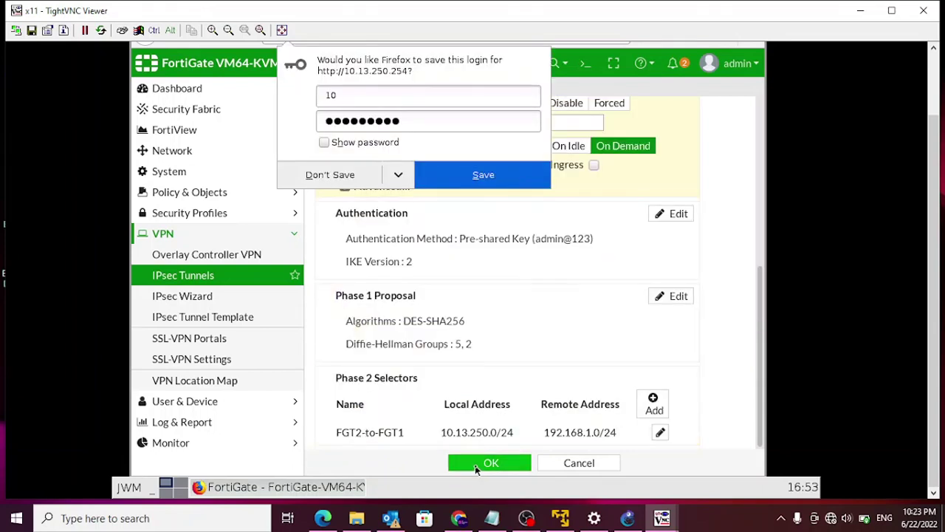
# - Dismiss Firefox's save-login prompt, bind the FGT2-to-FGT1 tunnel to port4, and save it
pyautogui.click(327, 182)
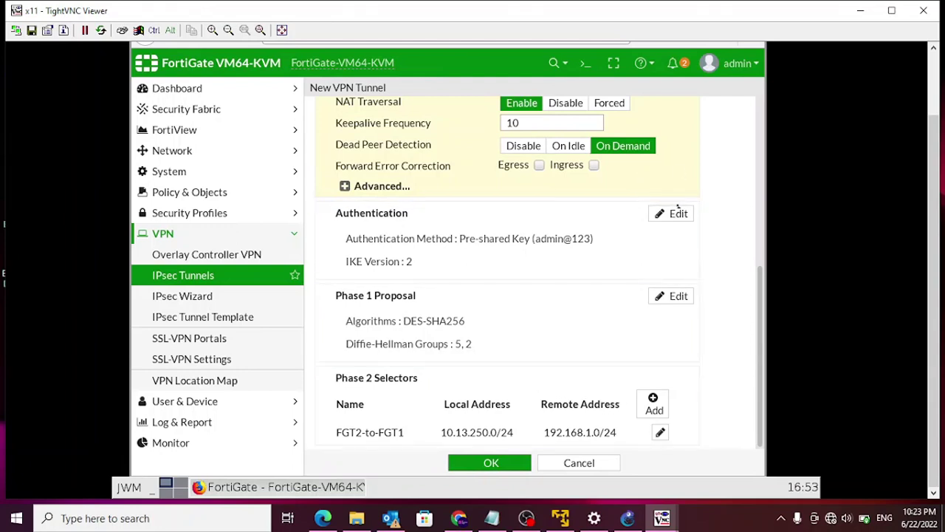
pyautogui.scroll(5, 714, 235)
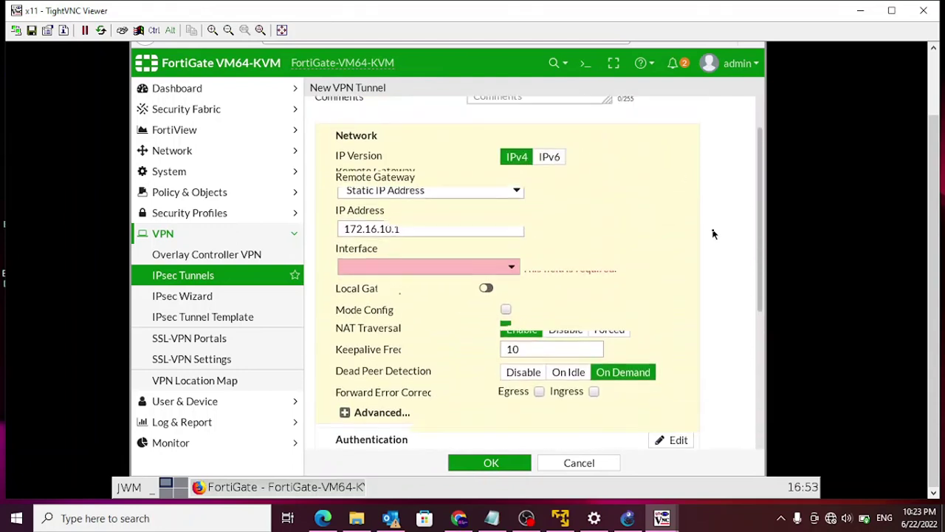
pyautogui.click(511, 325)
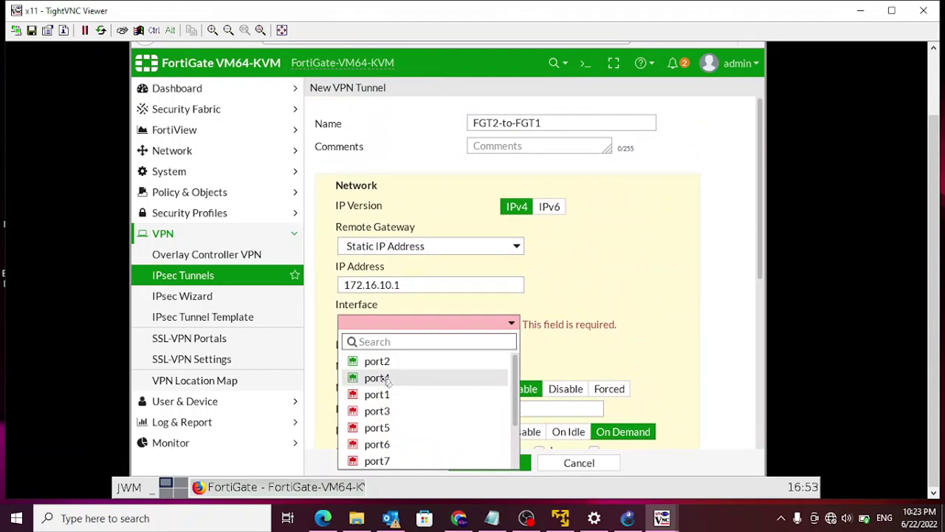
pyautogui.moveTo(384, 380)
pyautogui.click(385, 380)
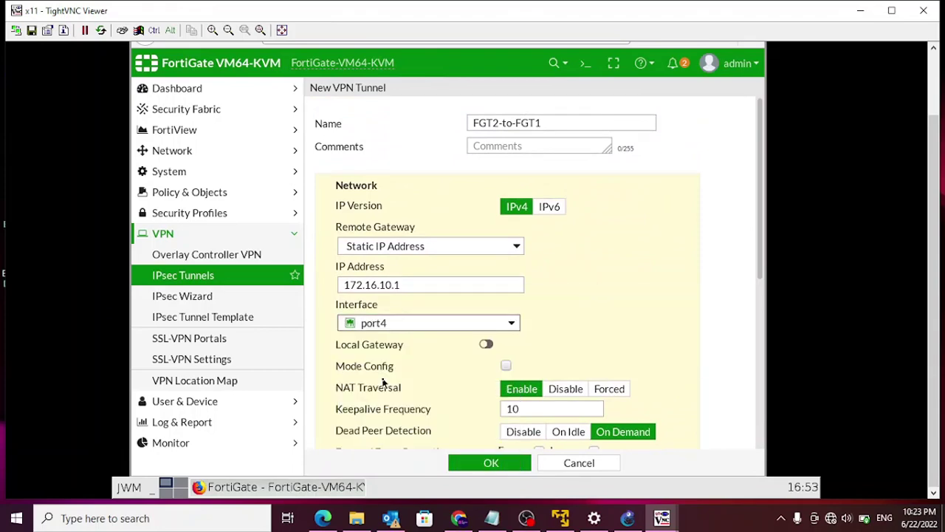
pyautogui.scroll(-5, 385, 379)
pyautogui.click(505, 464)
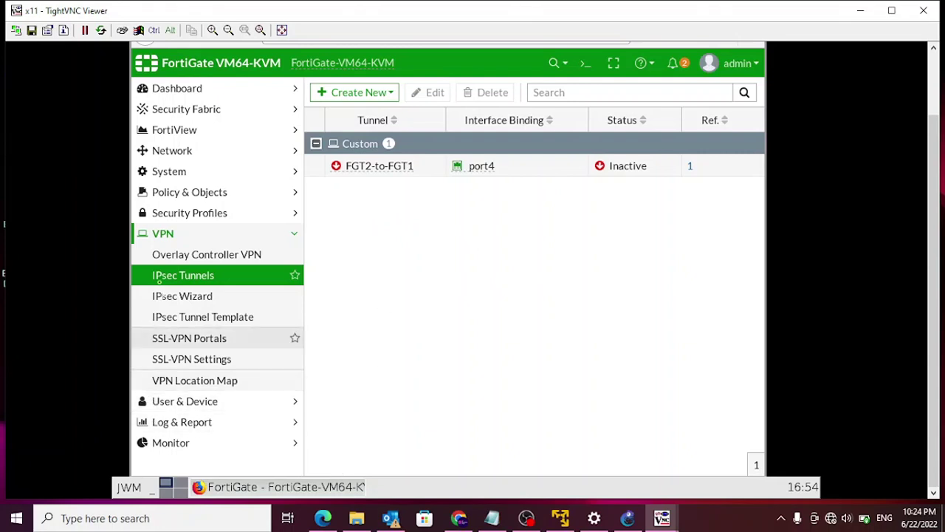
# - Create a new IPv4 policy named FGT2-to-FGT1 with incoming interface port2
pyautogui.click(176, 194)
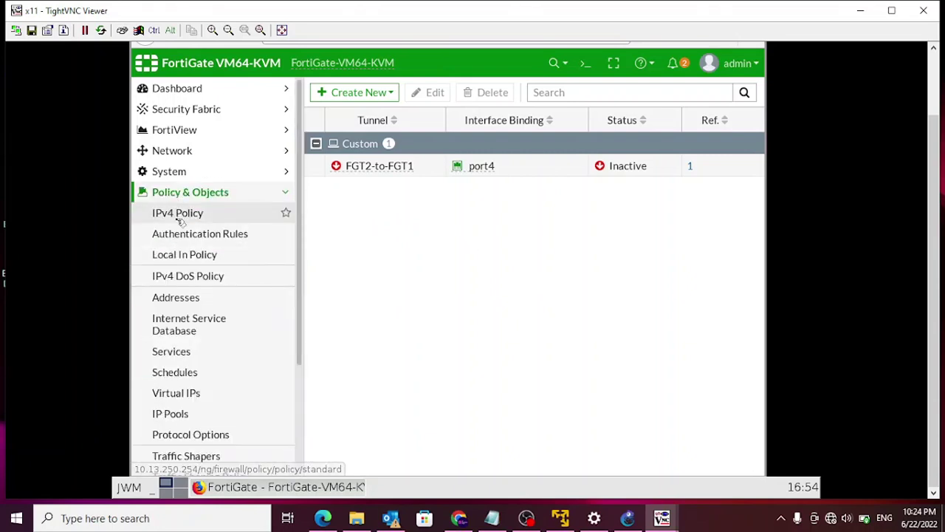
pyautogui.click(178, 218)
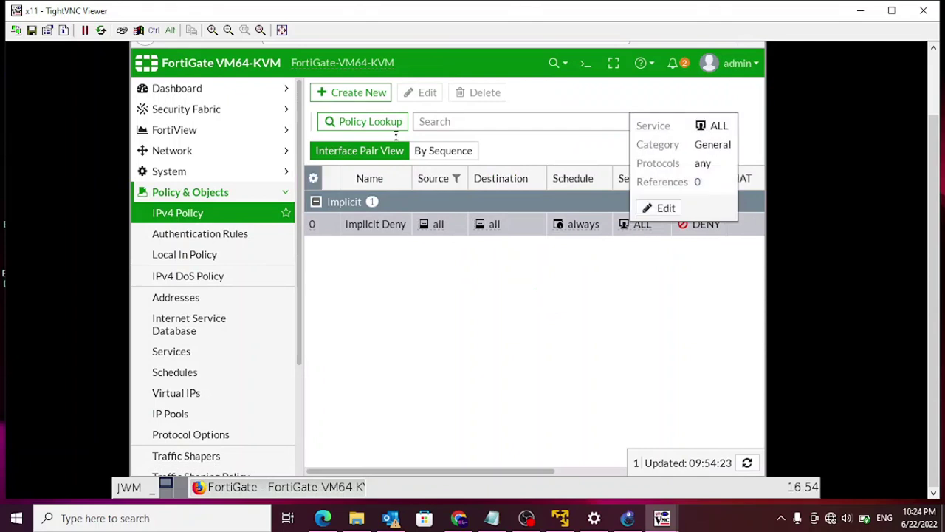
pyautogui.click(362, 94)
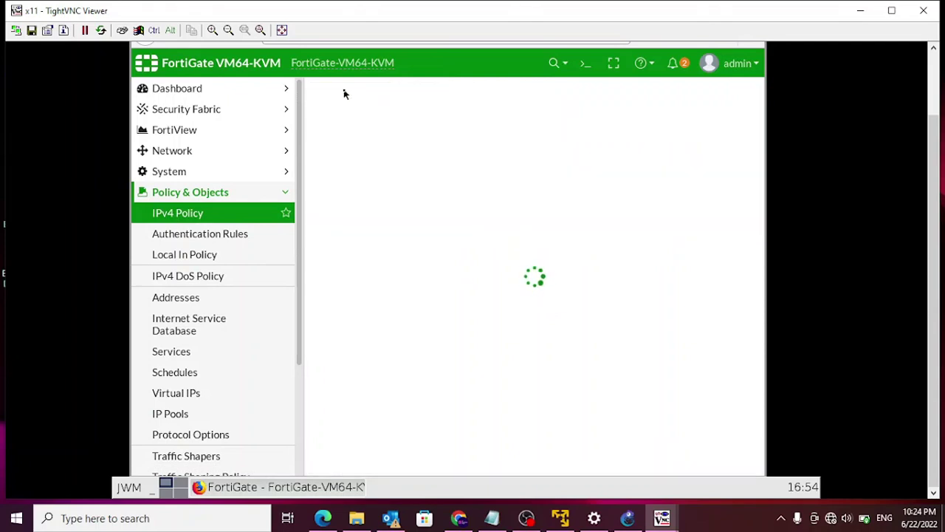
pyautogui.click(510, 130)
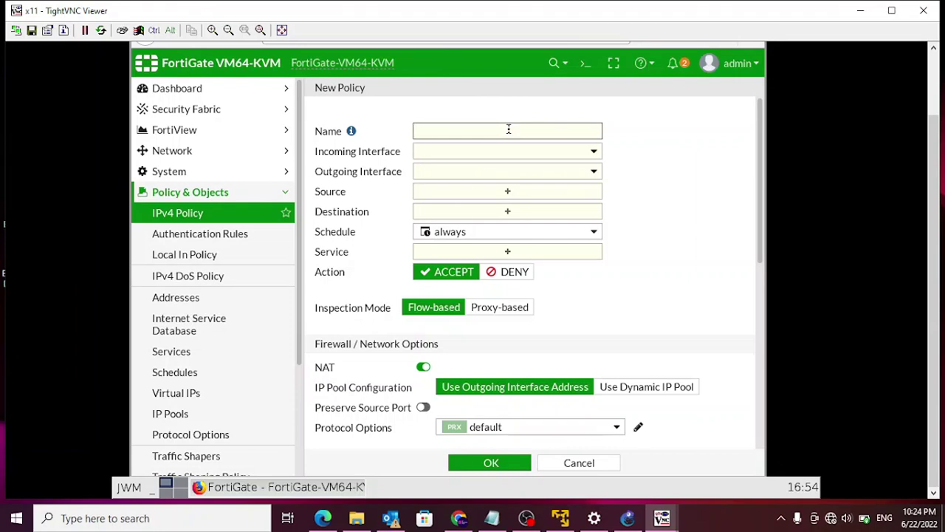
pyautogui.write('FGT2-to-FGT1')
pyautogui.click(593, 151)
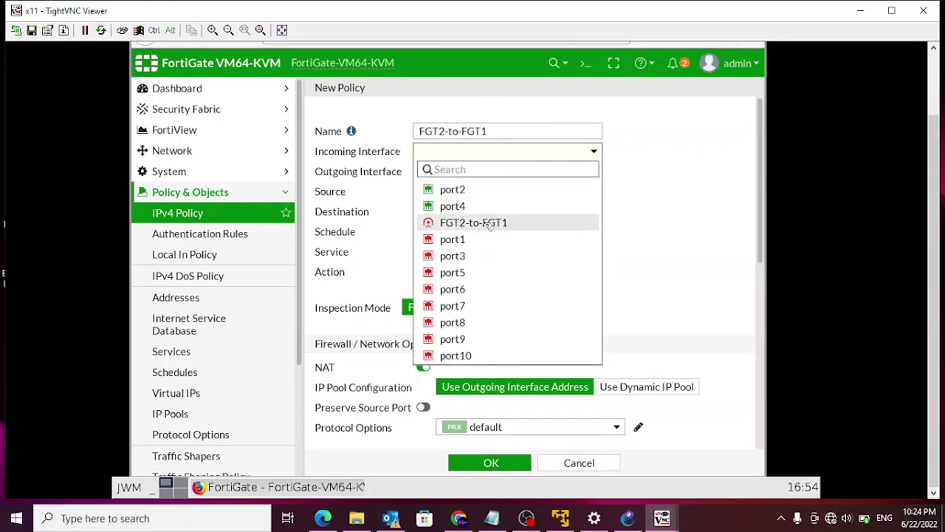
pyautogui.click(458, 189)
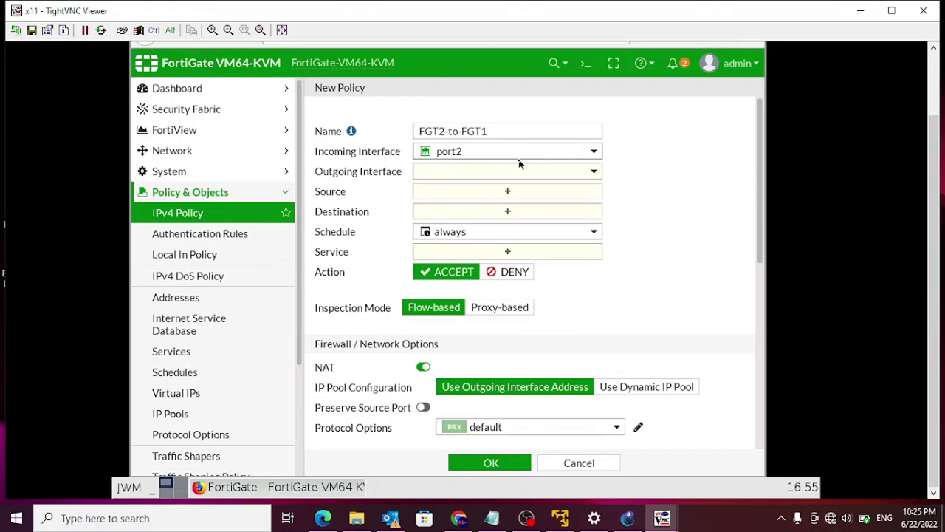
# - Send traffic out the FGT2-to-FGT1 tunnel, from source LAN-2 to destination LAN-1
pyautogui.click(595, 174)
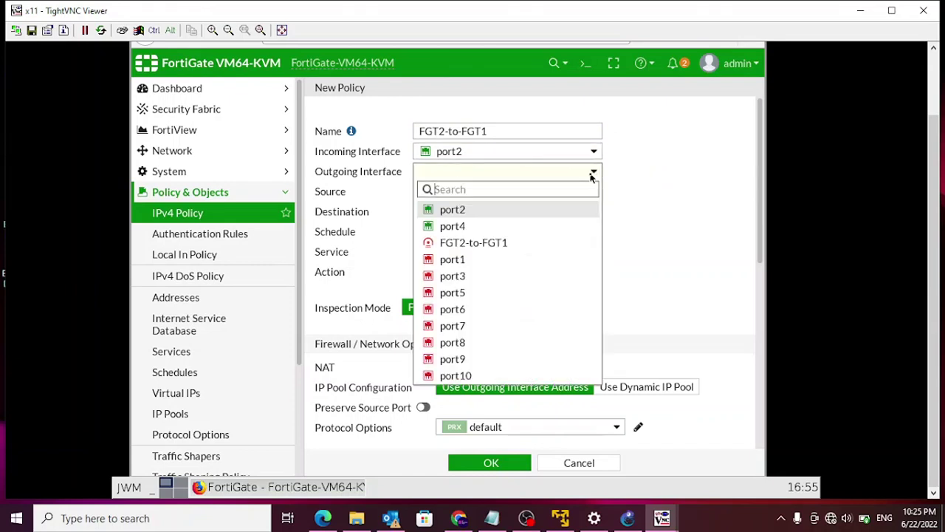
pyautogui.click(504, 251)
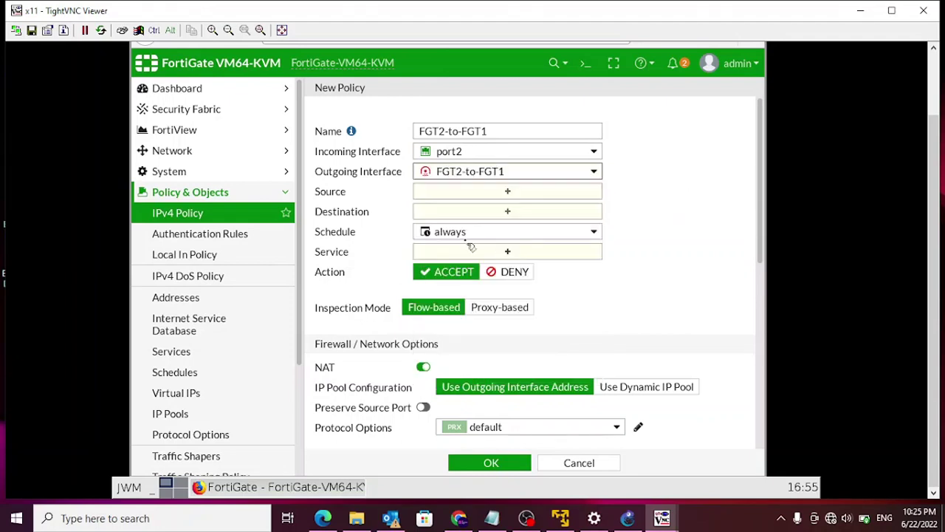
pyautogui.click(510, 192)
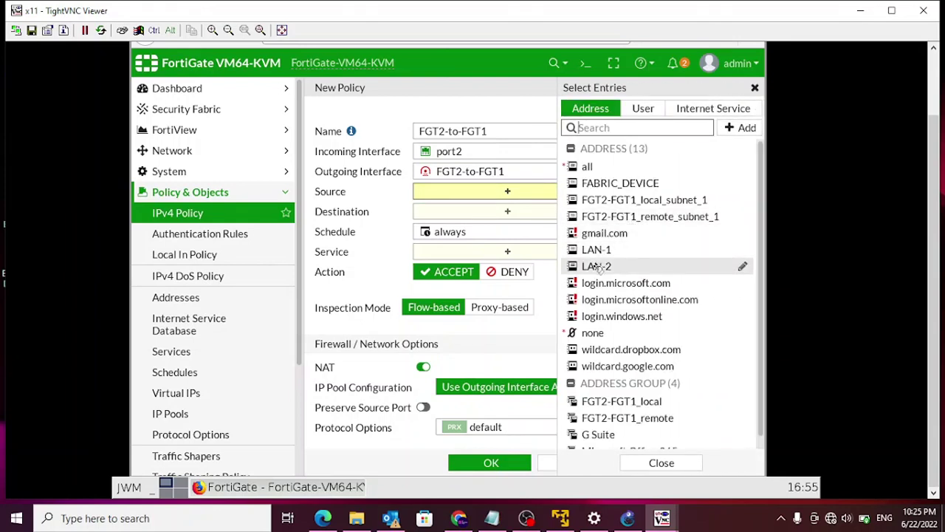
pyautogui.click(595, 268)
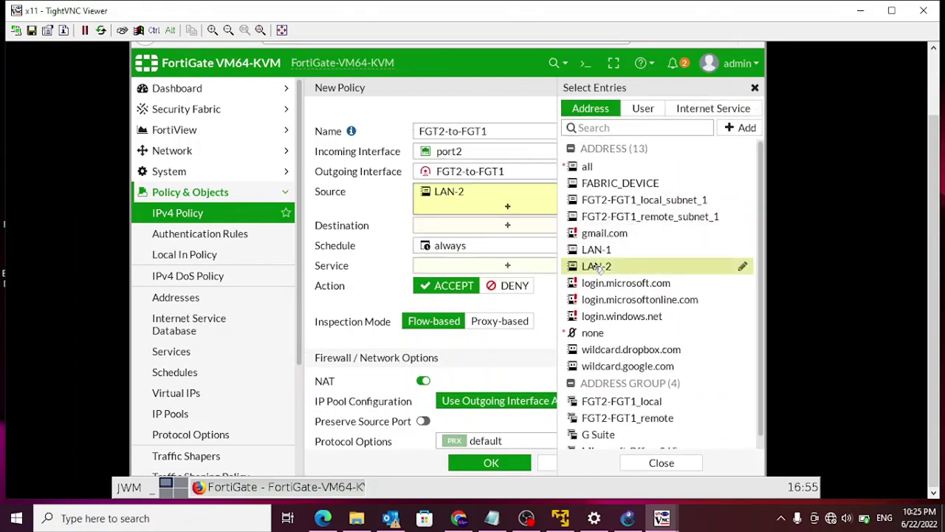
pyautogui.click(508, 226)
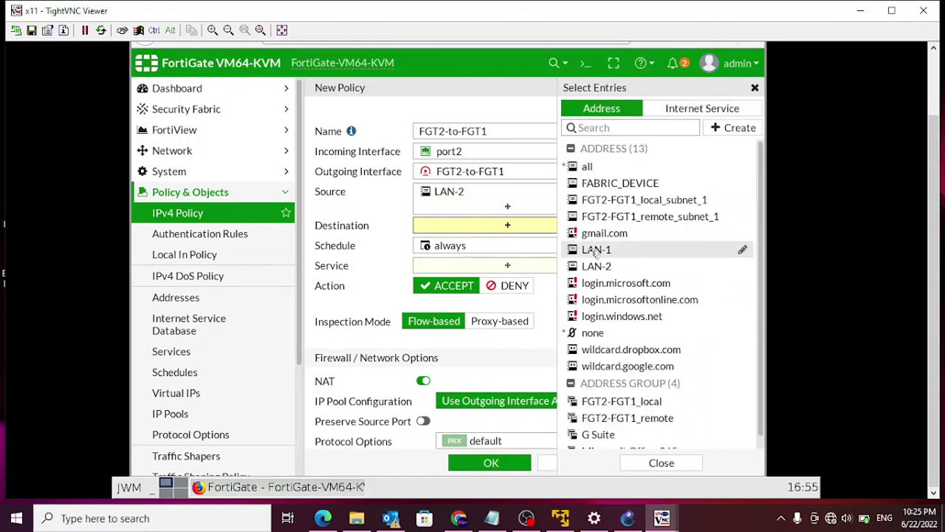
pyautogui.click(591, 249)
pyautogui.click(313, 207)
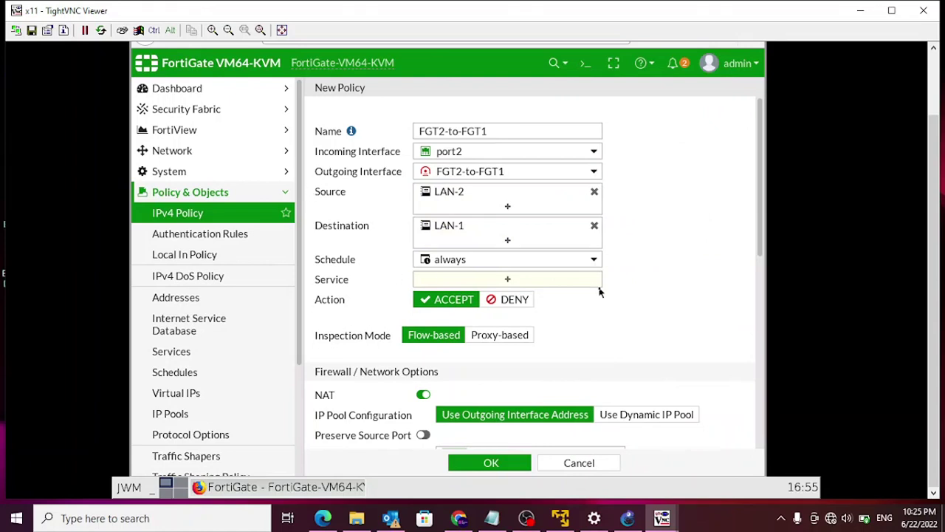
# - Allow service ALL and log all sessions of allowed traffic
pyautogui.click(504, 279)
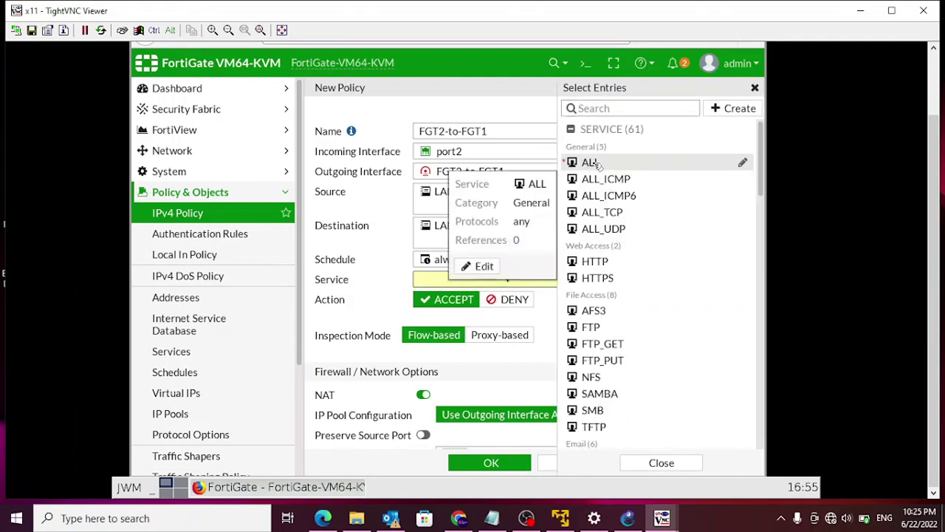
pyautogui.click(595, 164)
pyautogui.click(317, 292)
pyautogui.scroll(-3, 333, 288)
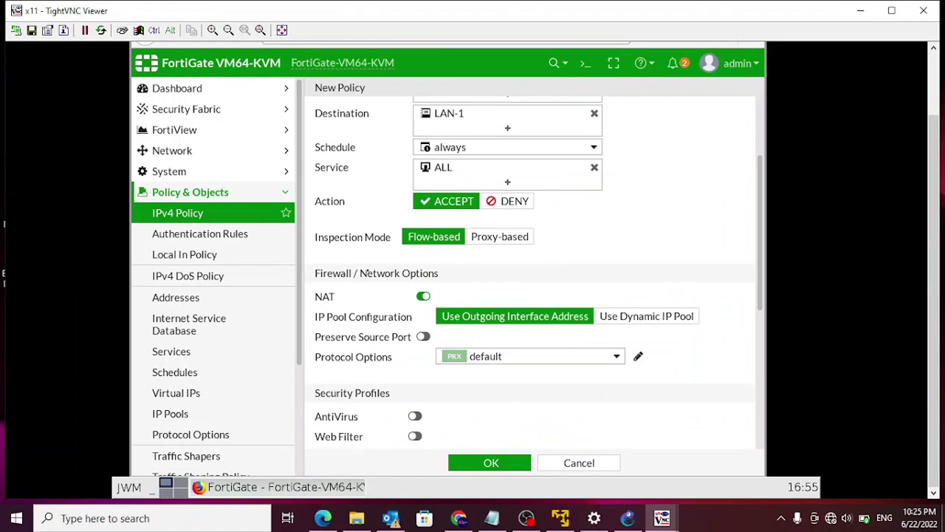
pyautogui.scroll(-5, 320, 329)
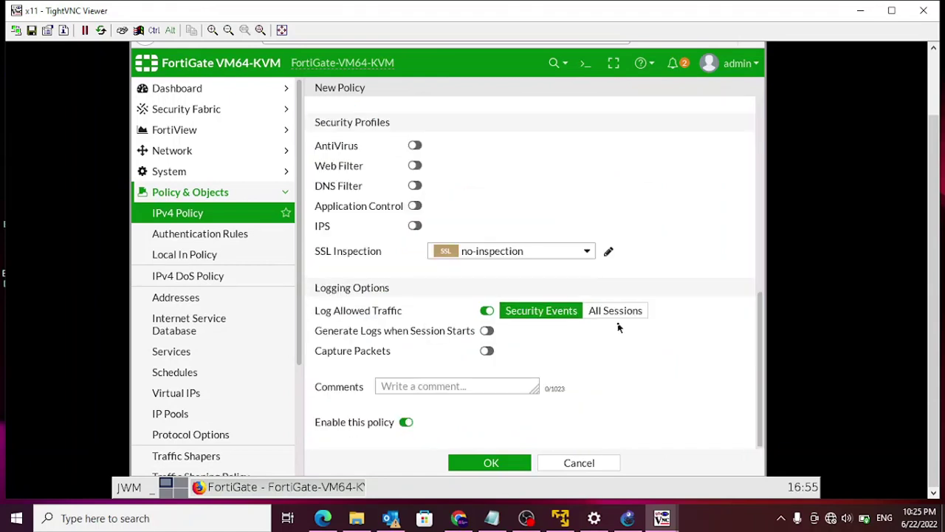
pyautogui.click(628, 313)
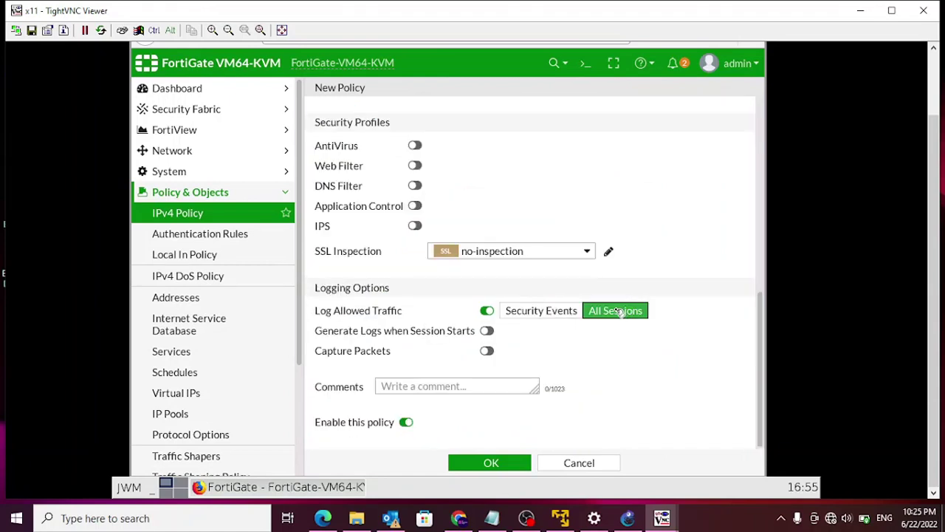
# - Save the FGT2-to-FGT1 policy and paste a copy of it directly below
pyautogui.click(495, 463)
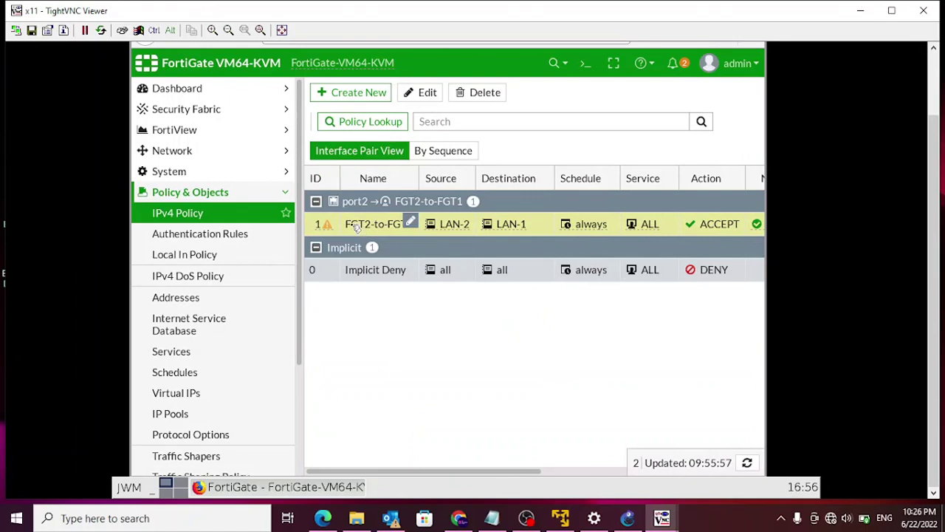
pyautogui.rightClick(353, 230)
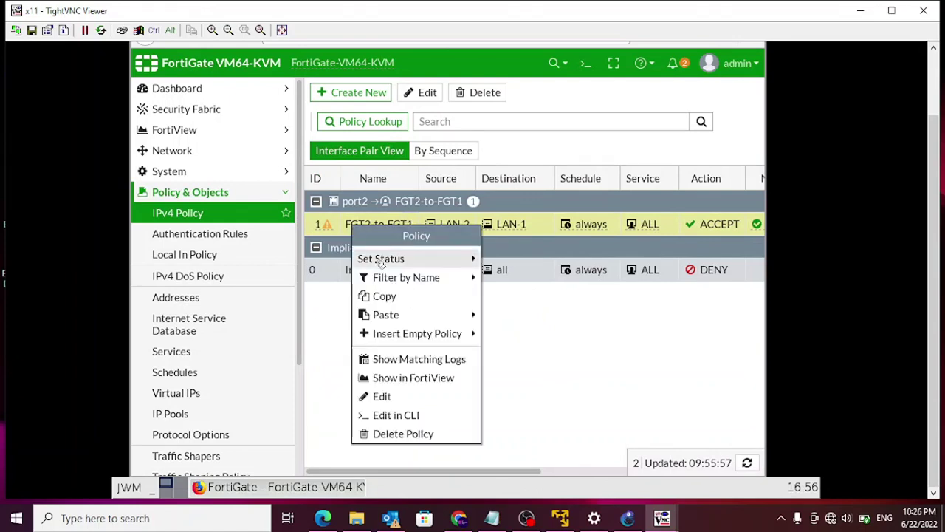
pyautogui.moveTo(392, 316)
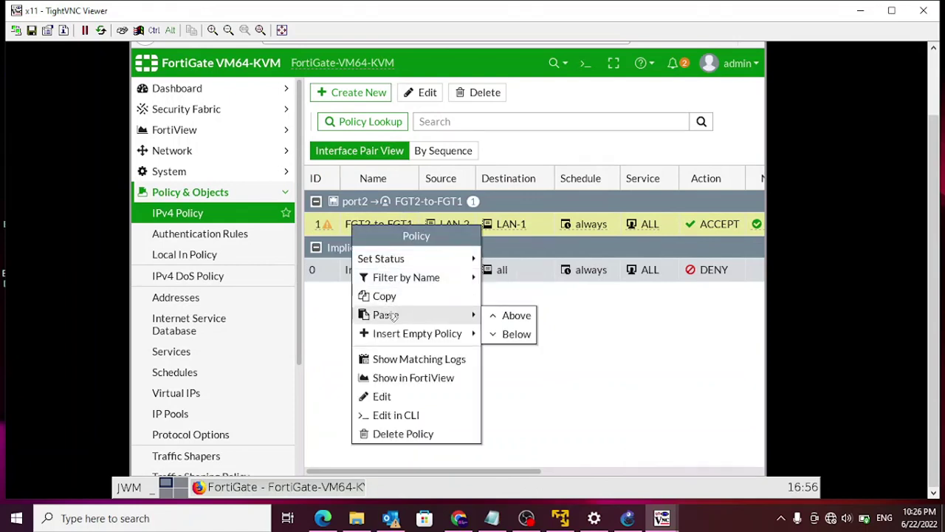
pyautogui.click(509, 334)
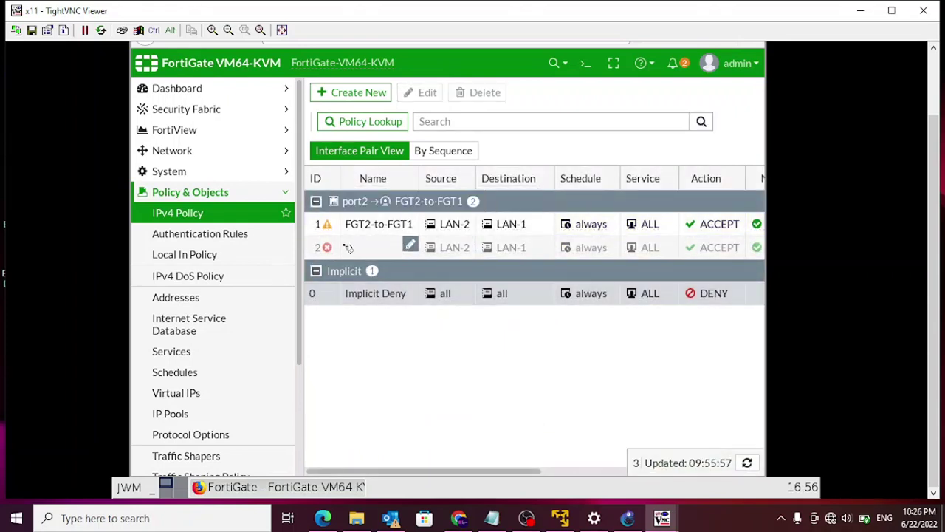
# - Rename pasted policy 2 to FGT1-to-FGT2, incoming from the FGT2-to-FGT1 tunnel, outgoing port2
pyautogui.doubleClick(346, 247)
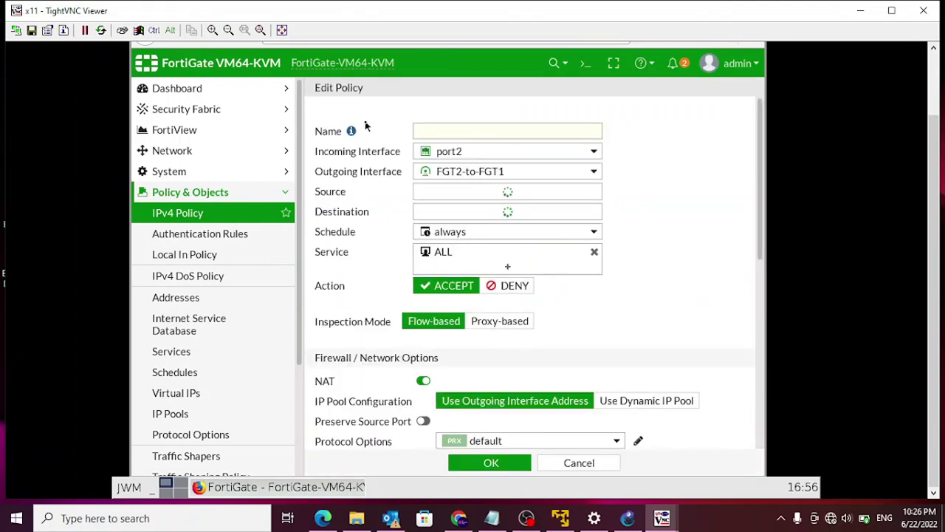
pyautogui.click(433, 133)
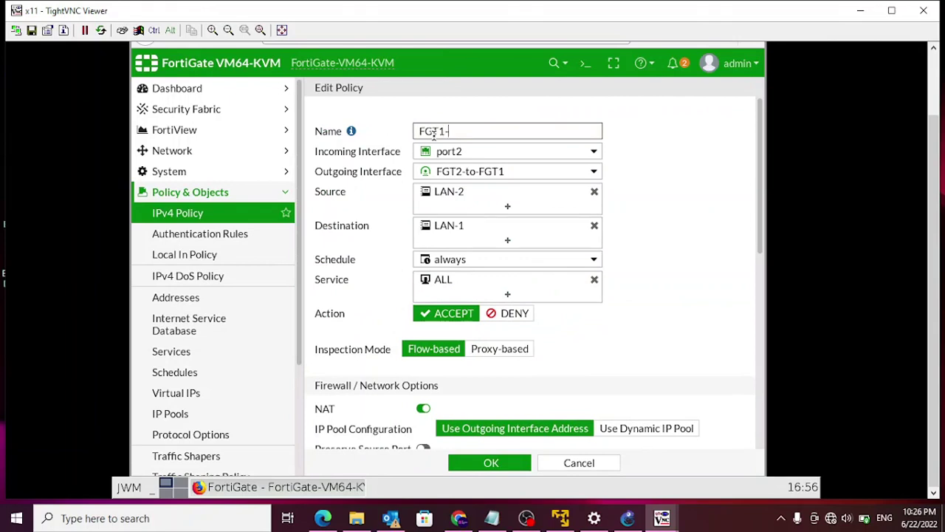
pyautogui.write('FGT1-to-FGT2')
pyautogui.click(597, 154)
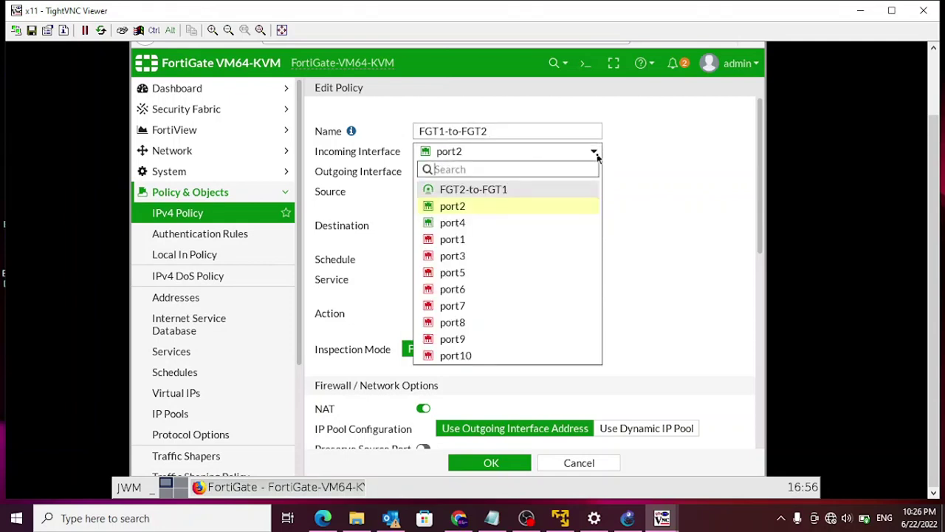
pyautogui.click(500, 190)
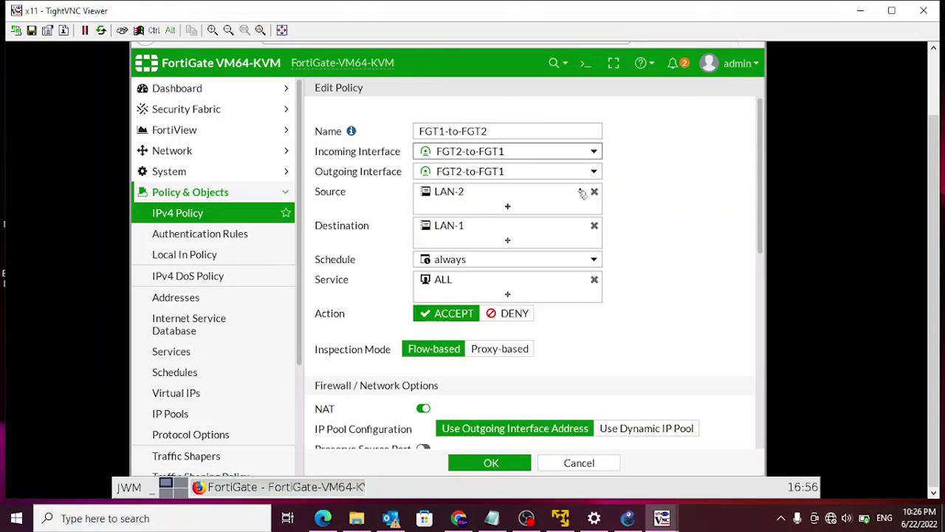
pyautogui.click(593, 173)
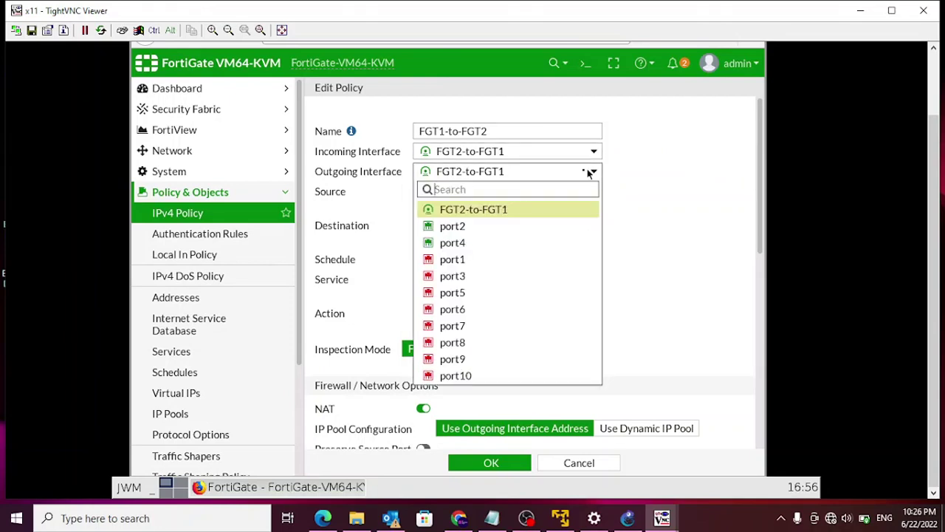
pyautogui.click(452, 228)
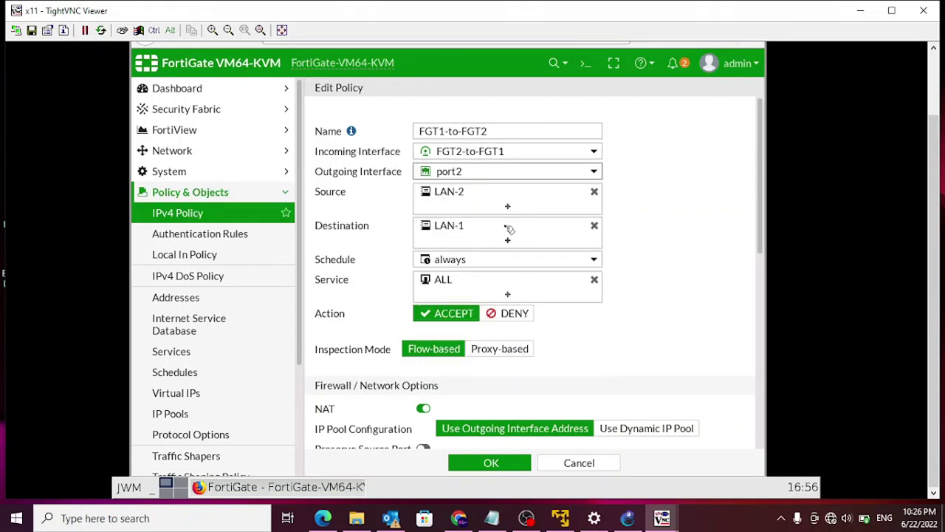
# - Change the policy's source to LAN-1 and destination to LAN-2
pyautogui.click(593, 191)
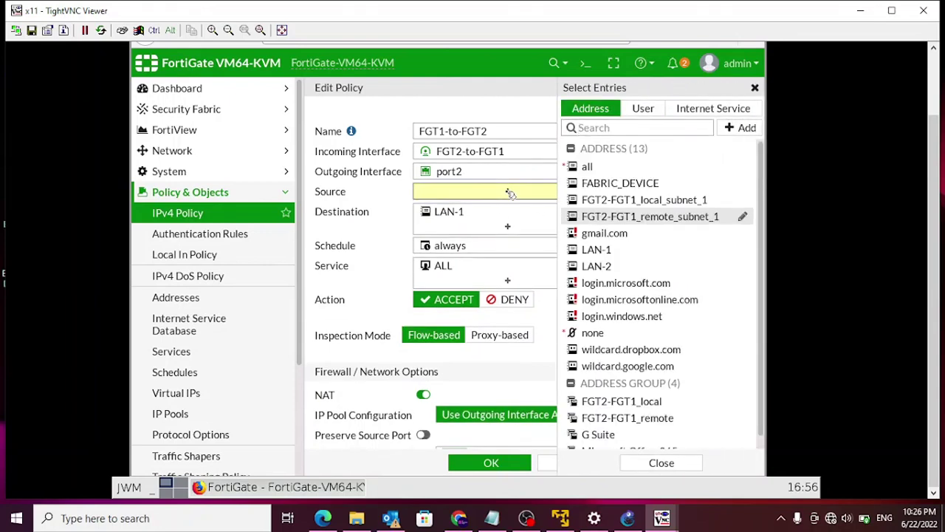
pyautogui.click(612, 268)
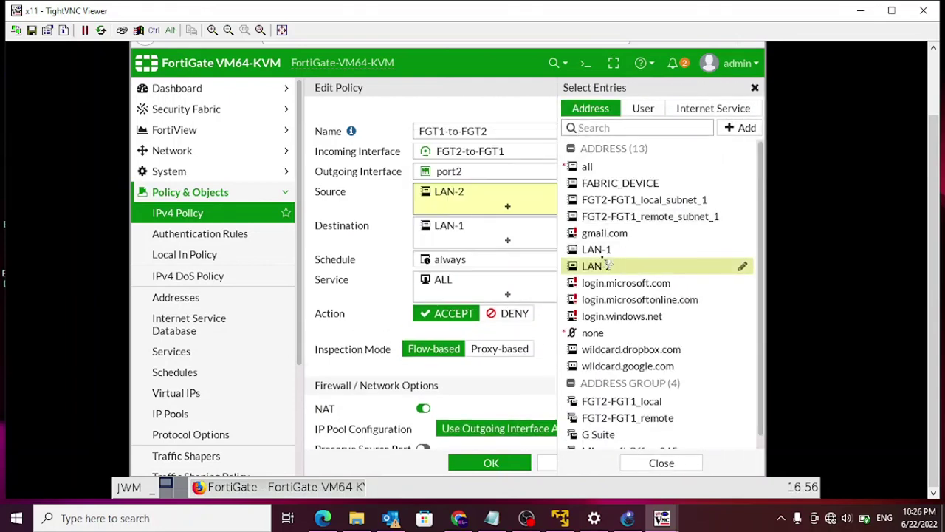
pyautogui.moveTo(604, 253)
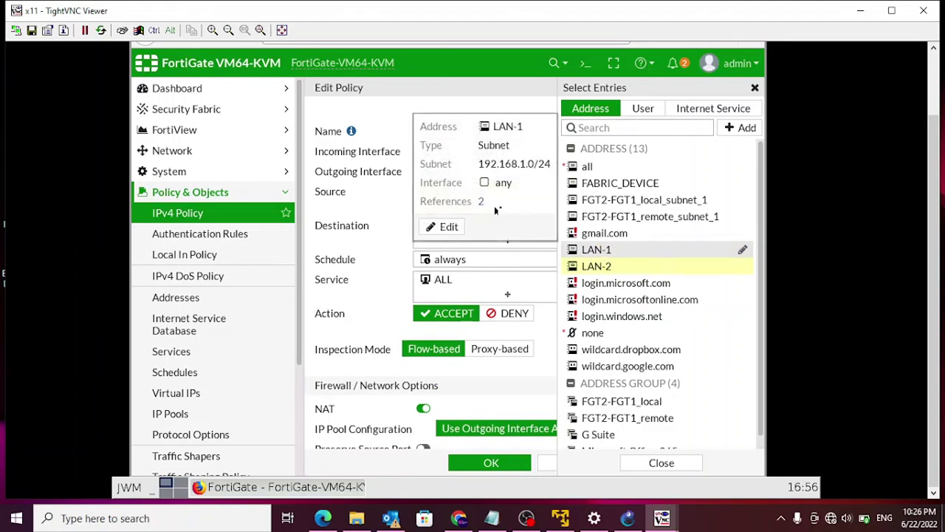
pyautogui.click(594, 251)
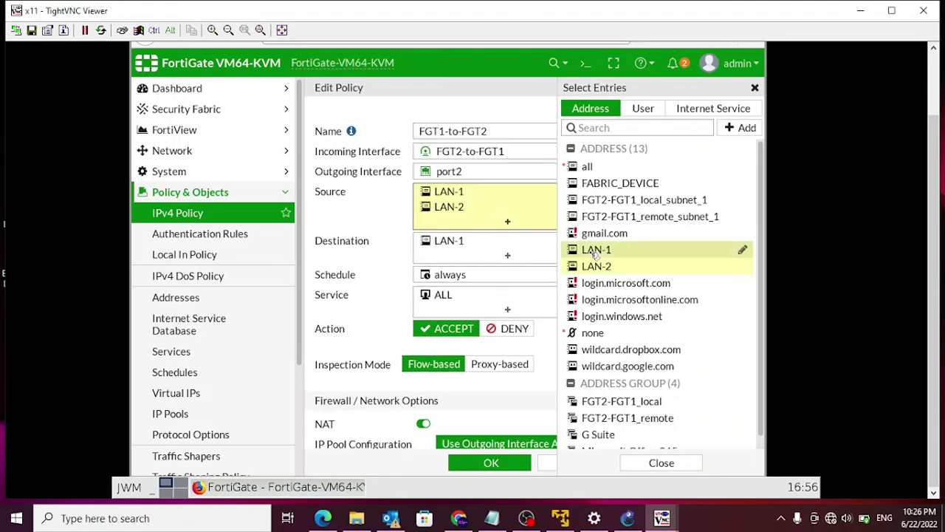
pyautogui.click(378, 196)
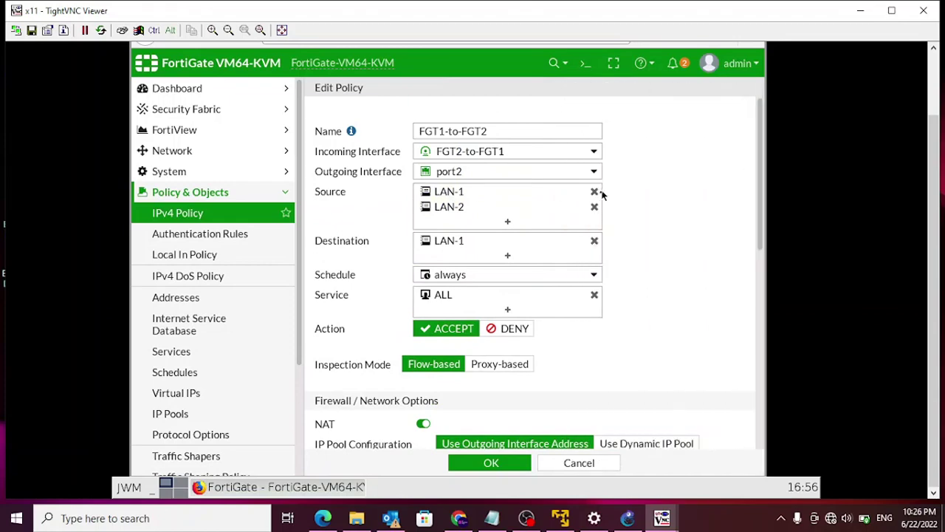
pyautogui.click(595, 208)
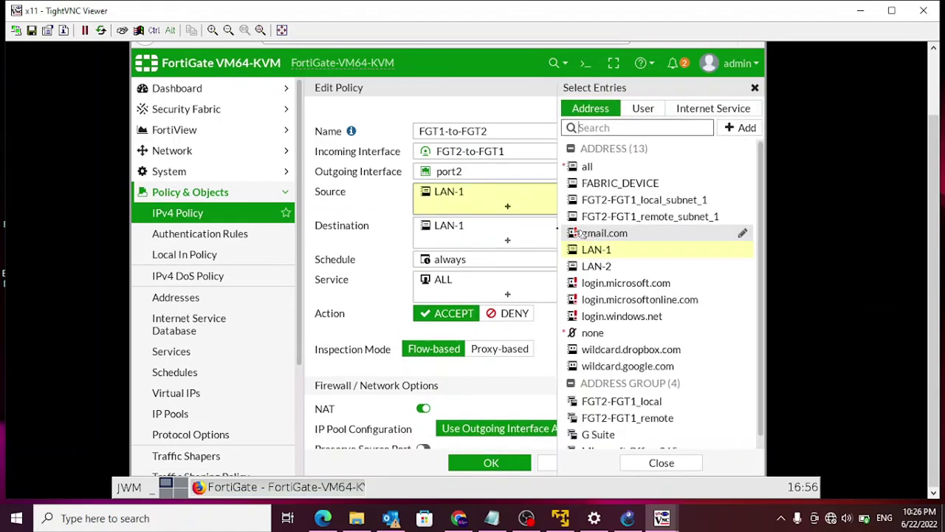
pyautogui.click(365, 225)
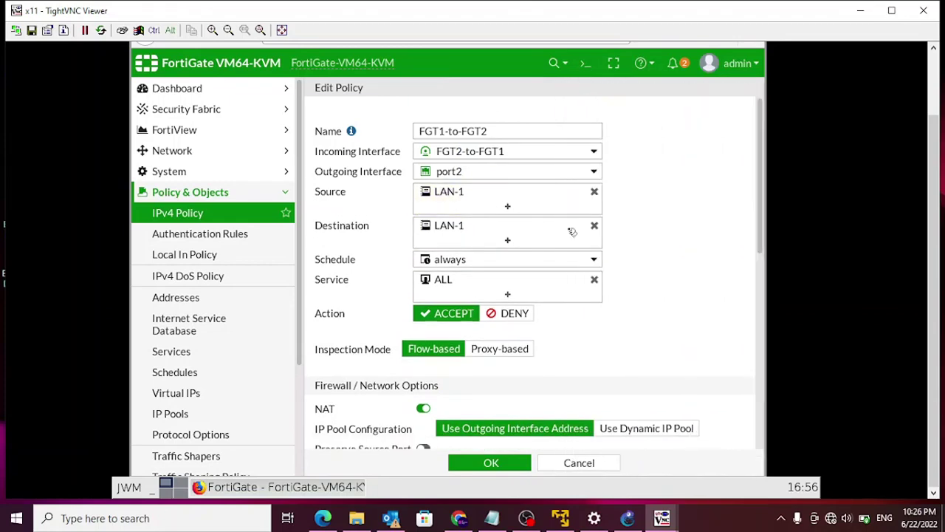
pyautogui.click(595, 225)
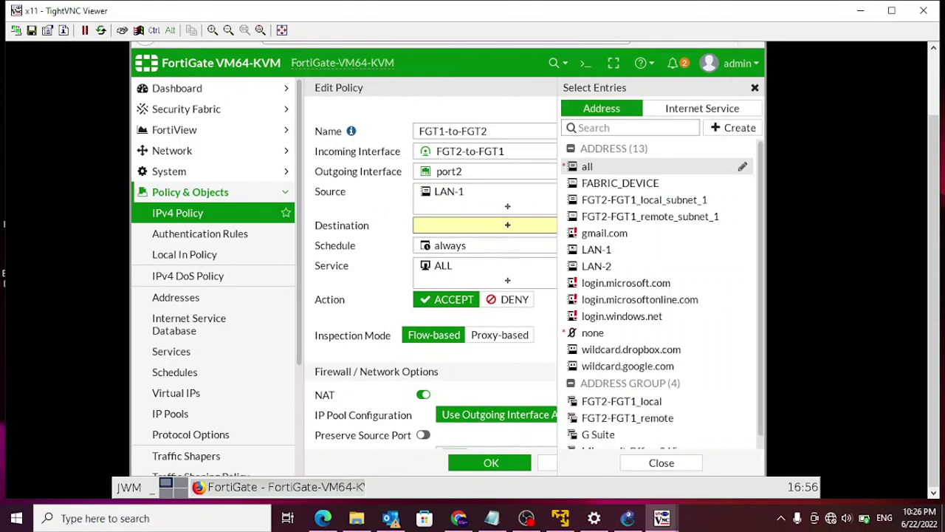
pyautogui.click(602, 266)
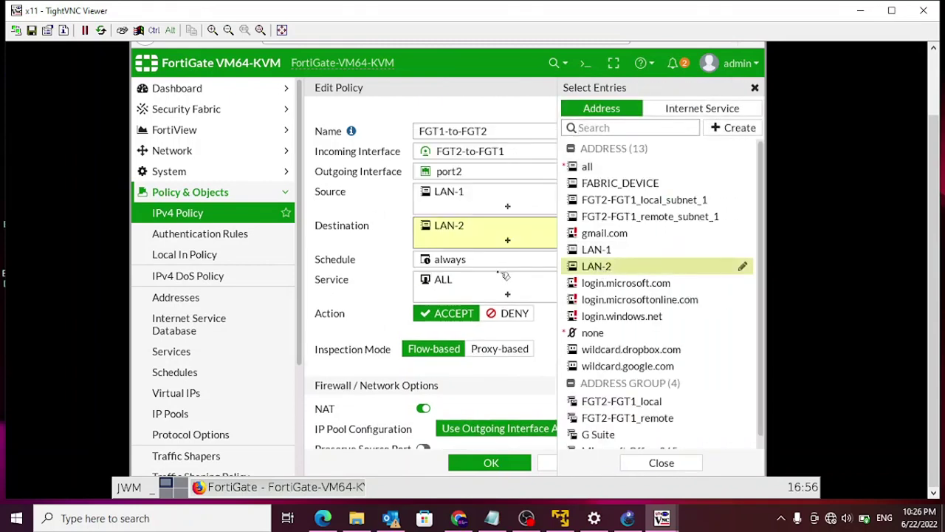
pyautogui.click(344, 237)
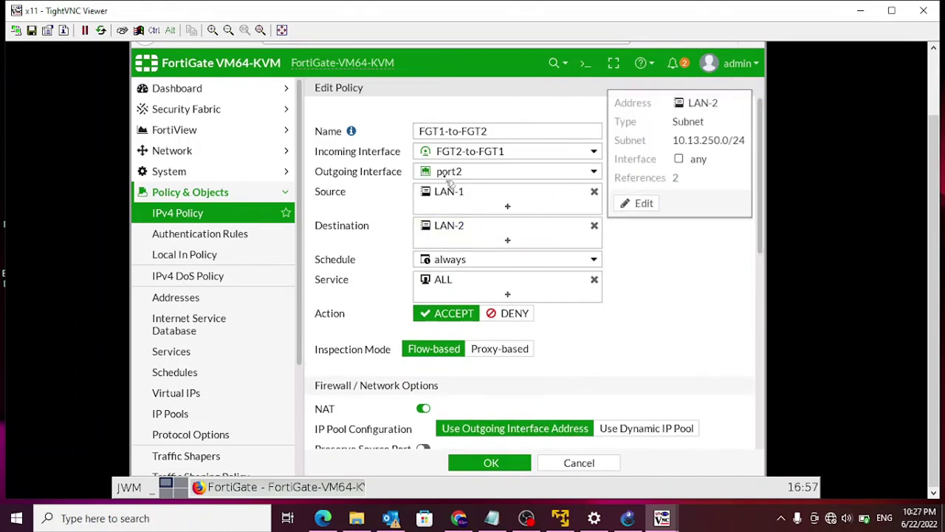
# - Enable the FGT1-to-FGT2 policy and save it
pyautogui.moveTo(427, 158)
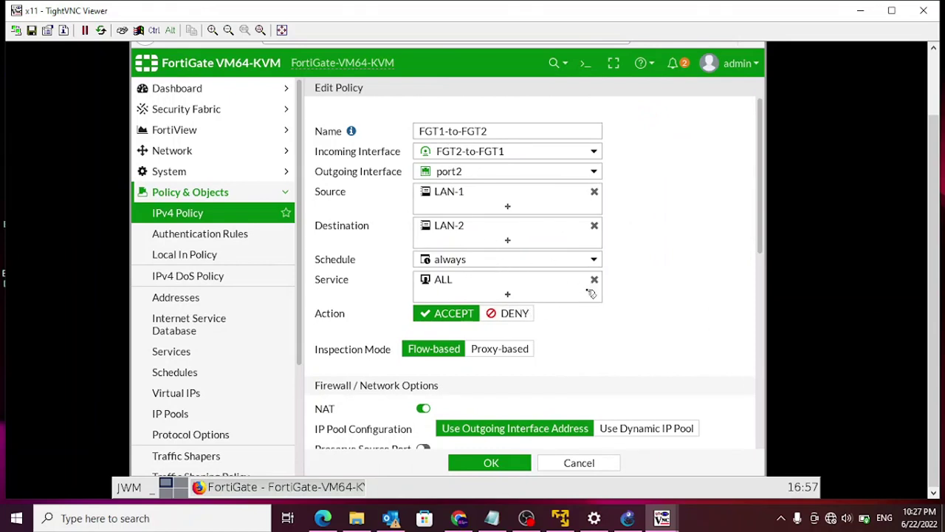
pyautogui.scroll(-3, 591, 293)
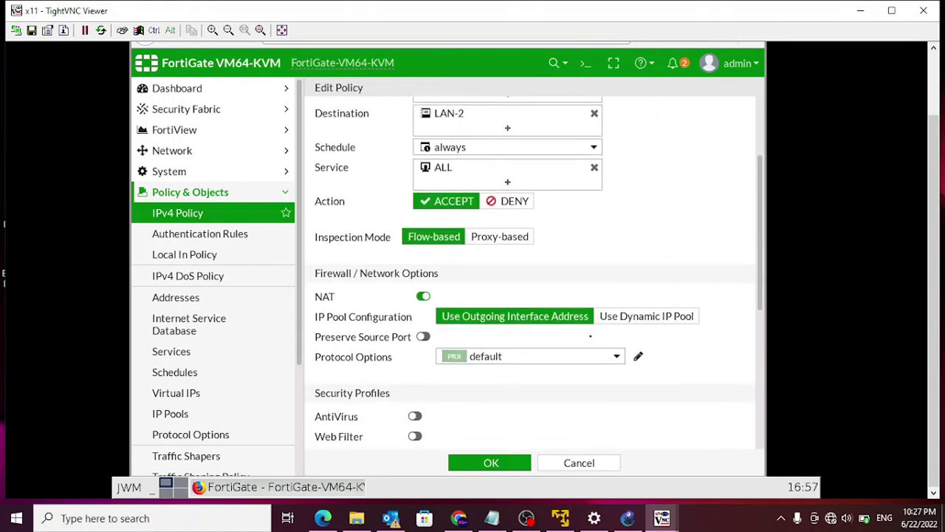
pyautogui.moveTo(756, 174); pyautogui.dragTo(760, 388)
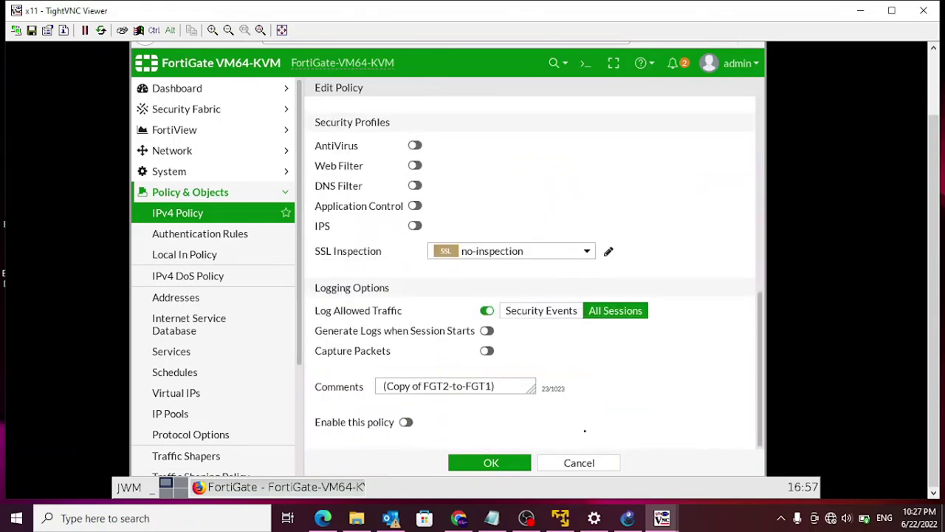
pyautogui.click(406, 421)
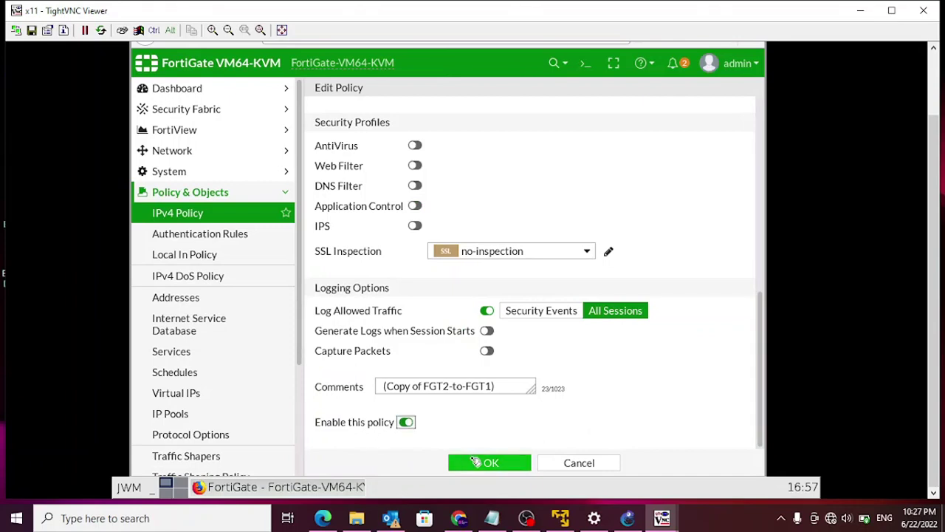
pyautogui.click(487, 466)
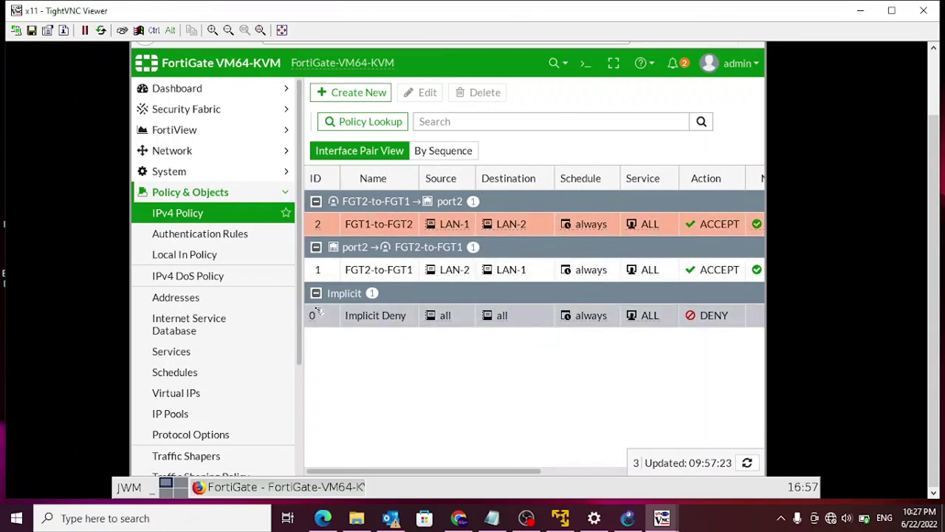
# - Go to Network > Static Routes to view the default route via 192.168.99.2
pyautogui.scroll(-1, 214, 413)
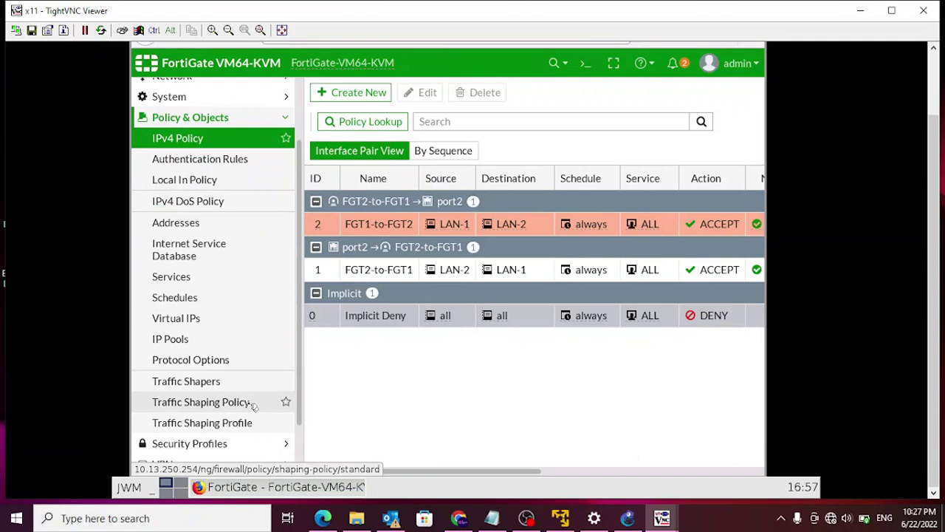
pyautogui.scroll(2, 251, 406)
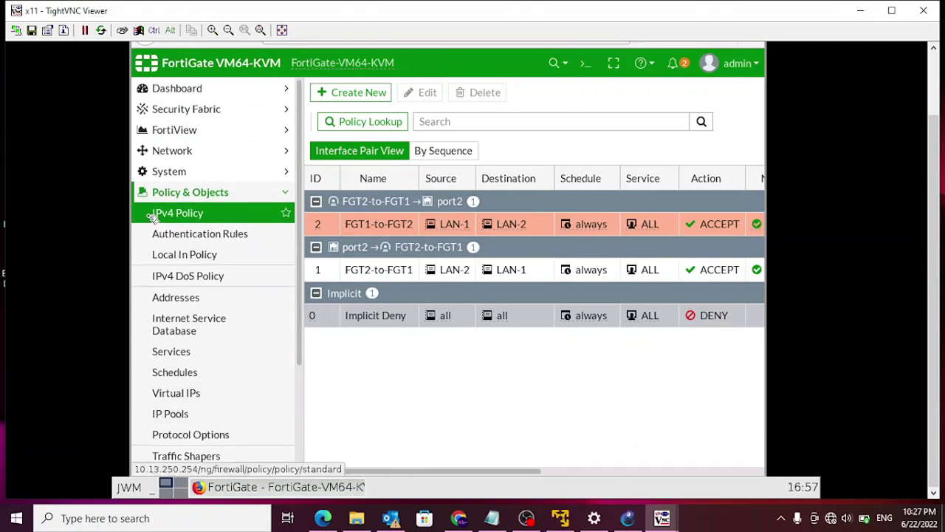
pyautogui.click(177, 151)
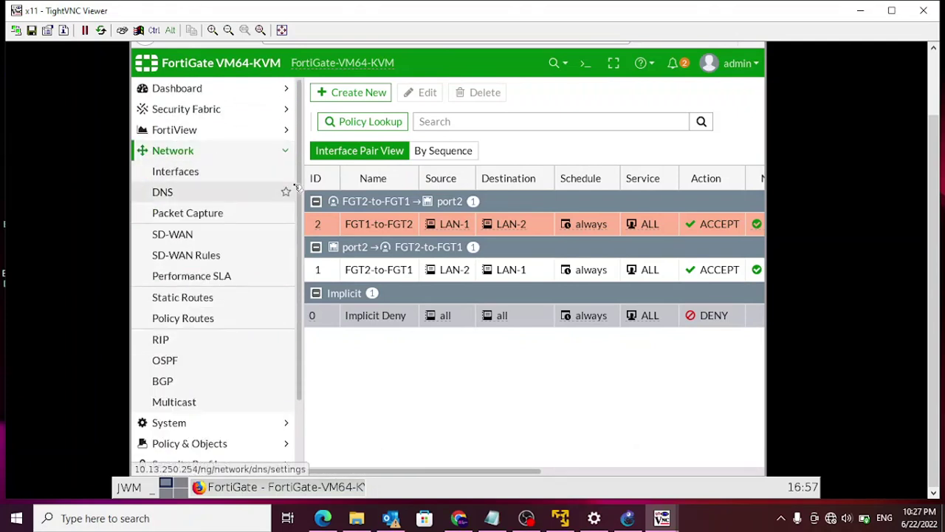
pyautogui.click(181, 303)
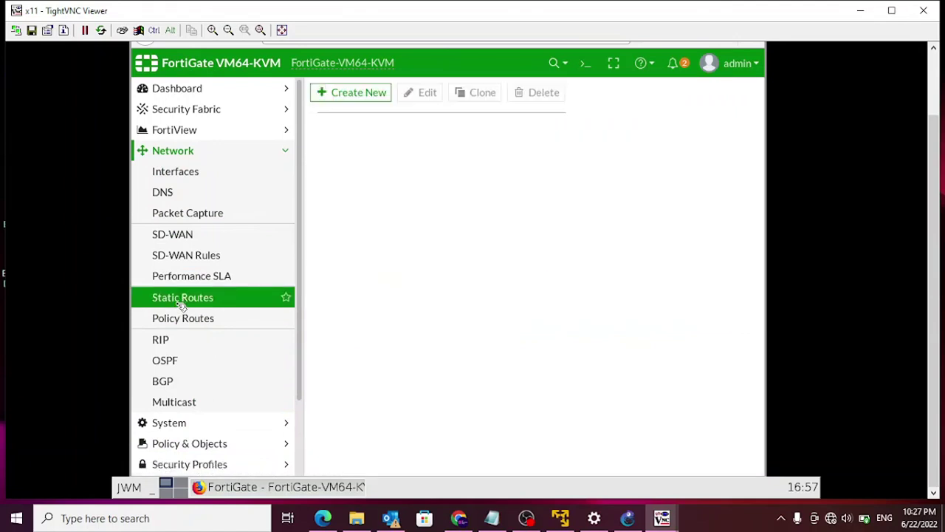
# - Add a static route to 192.168.1.0/24 via 192.168.99.2 on port4, then minimize Firefox
pyautogui.click(362, 95)
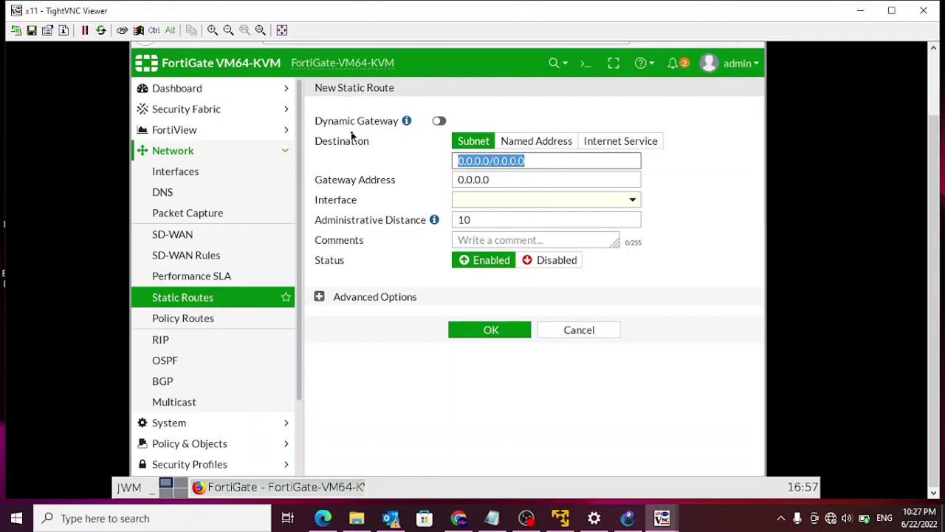
pyautogui.write('192.168.1')
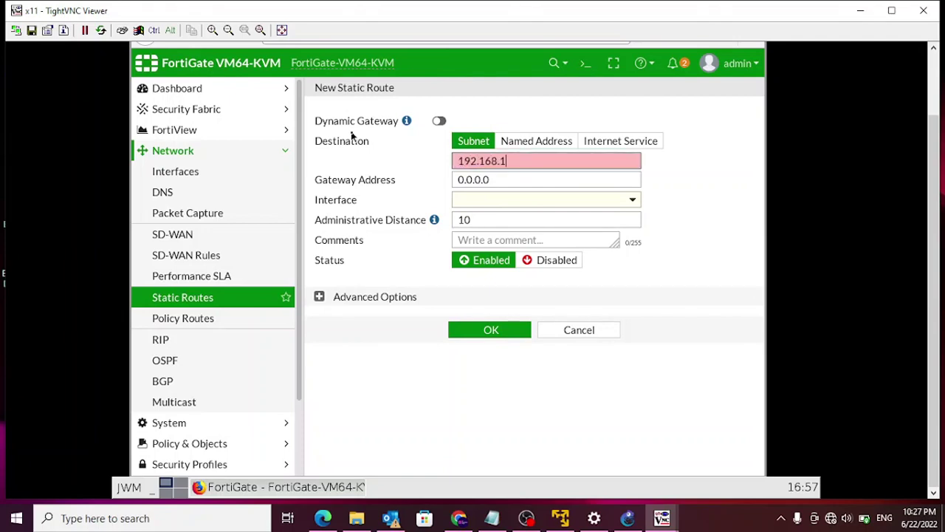
pyautogui.write('.0/24')
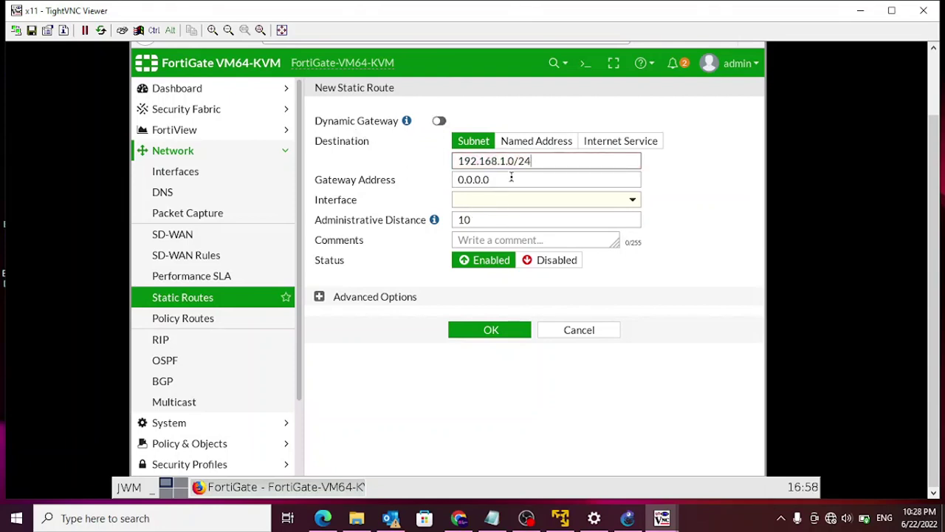
pyautogui.press('Tab')
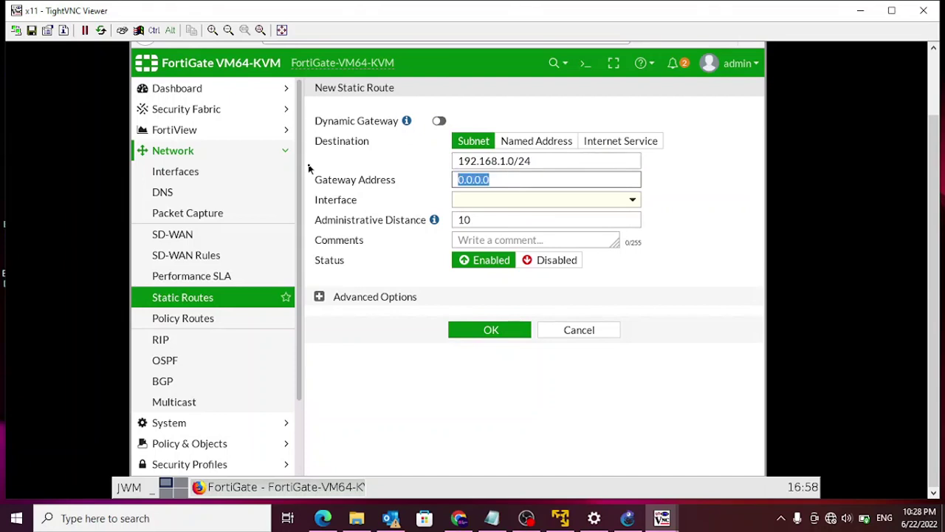
pyautogui.write('192.168.99.2')
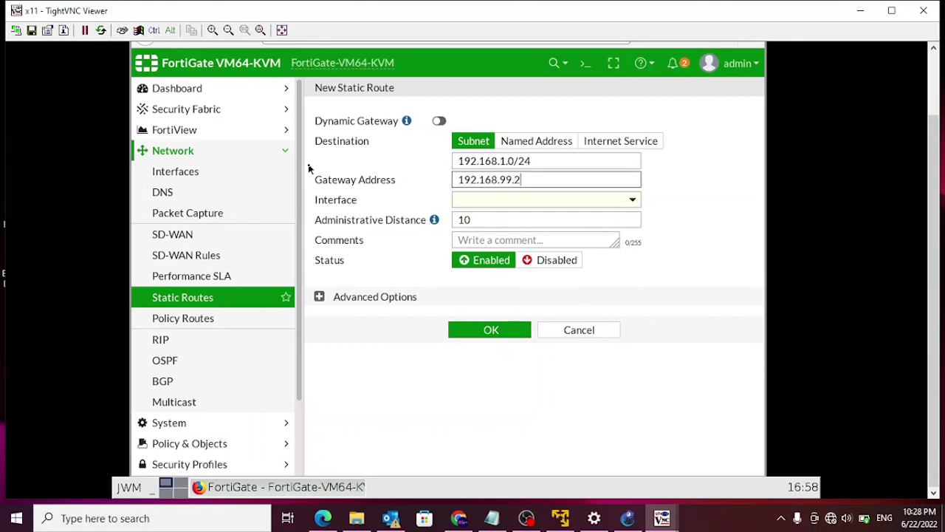
pyautogui.click(635, 199)
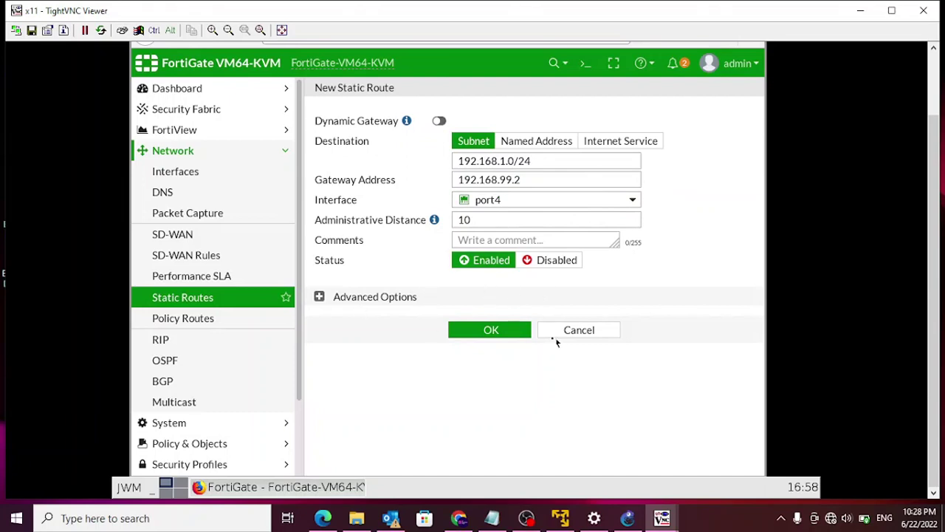
pyautogui.click(495, 332)
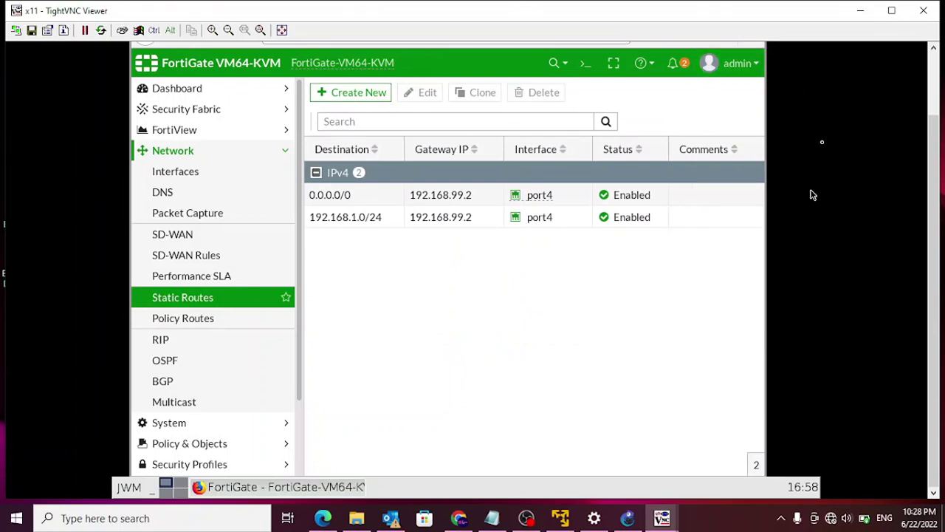
pyautogui.moveTo(934, 130); pyautogui.dragTo(935, 59)
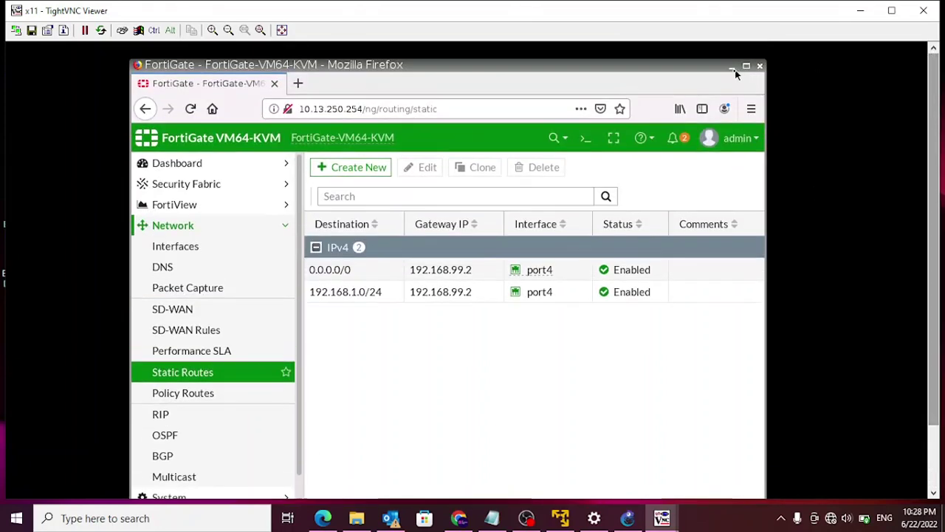
pyautogui.click(732, 67)
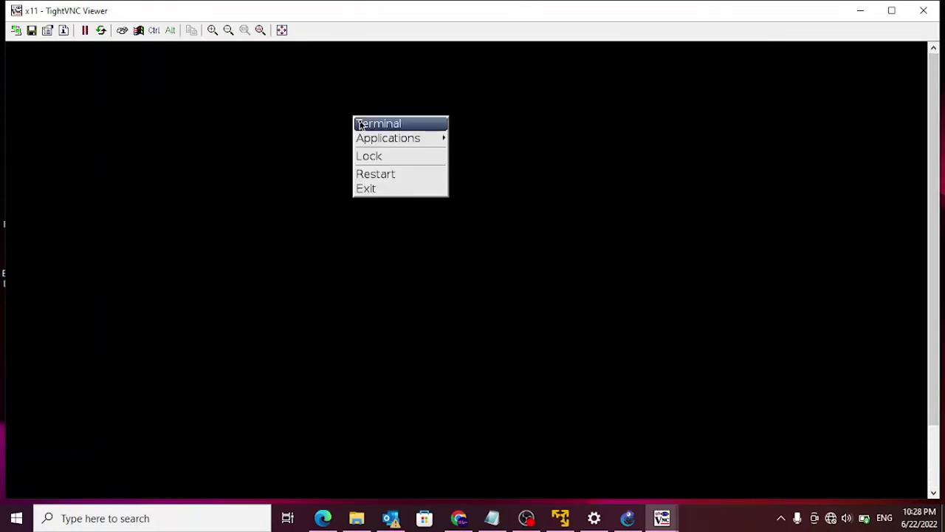
# - In a LAN-2 terminal, ping 192.168.1.2 (no replies) and check addresses in GNS3
pyautogui.click(361, 125)
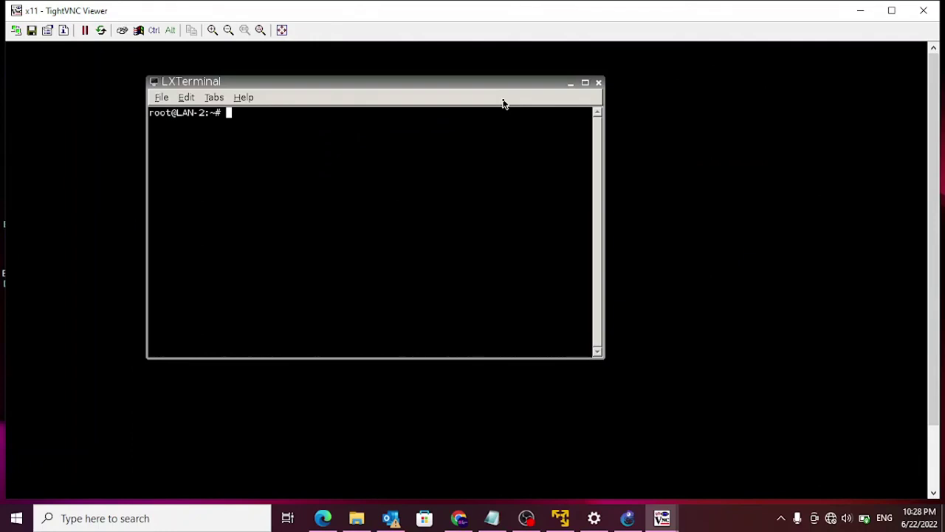
pyautogui.write('ping 192.168.1.')
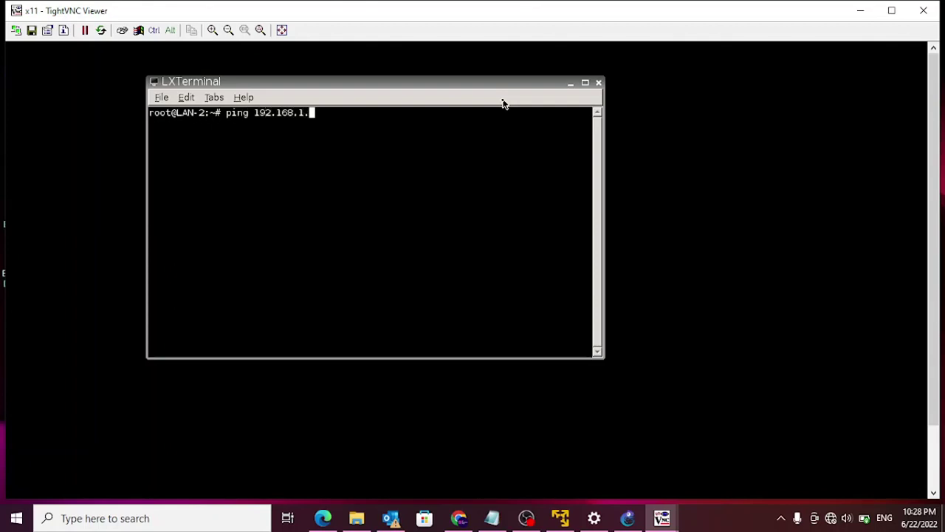
pyautogui.write('2')
pyautogui.press('Return')
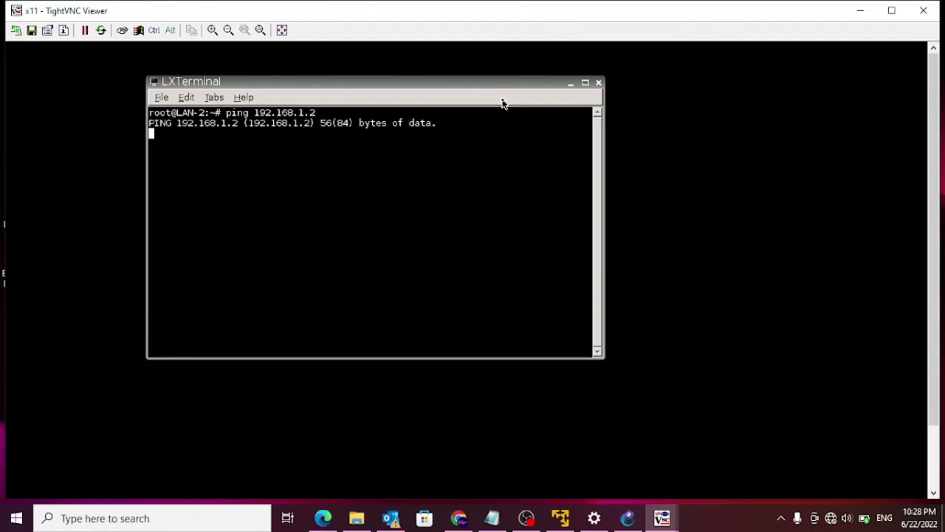
pyautogui.hotkey('ctrl', 'c')
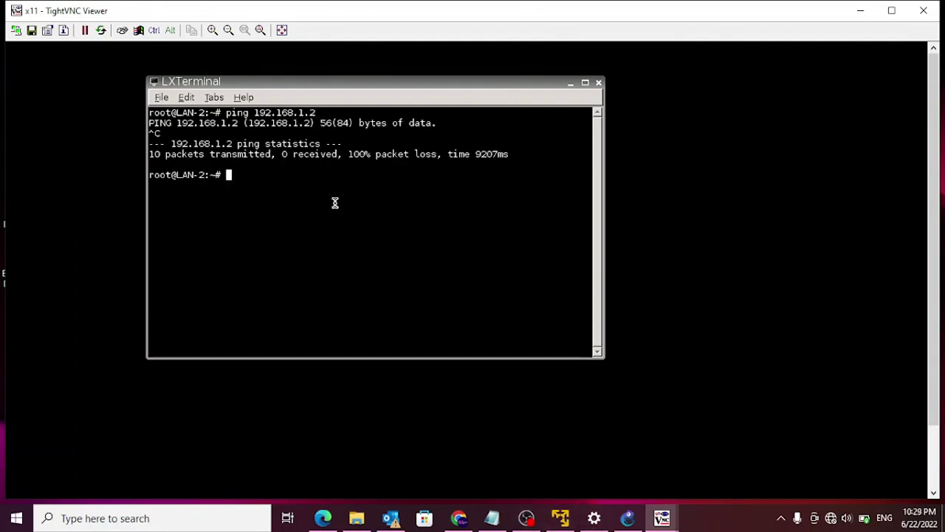
pyautogui.click(627, 521)
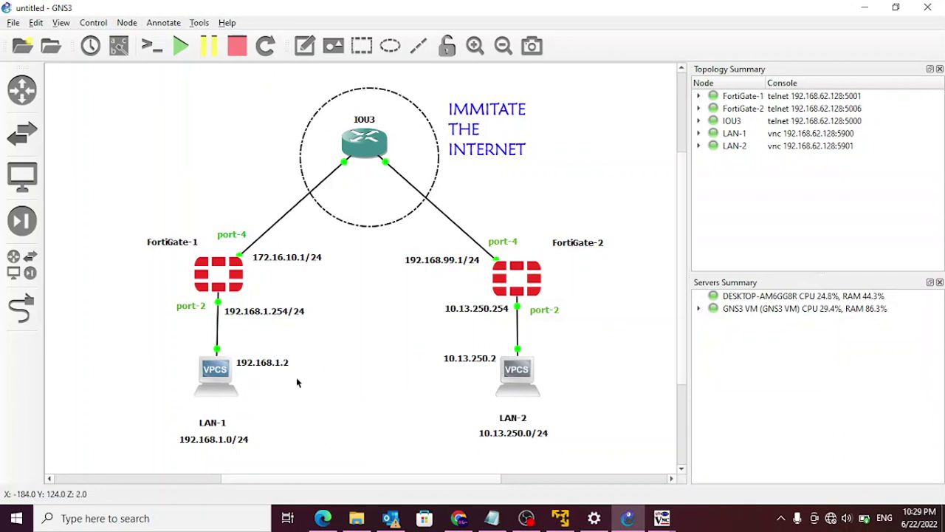
pyautogui.click(864, 8)
# - Ping 10.13.250.2 and confirm it replies
pyautogui.write('ping 10.')
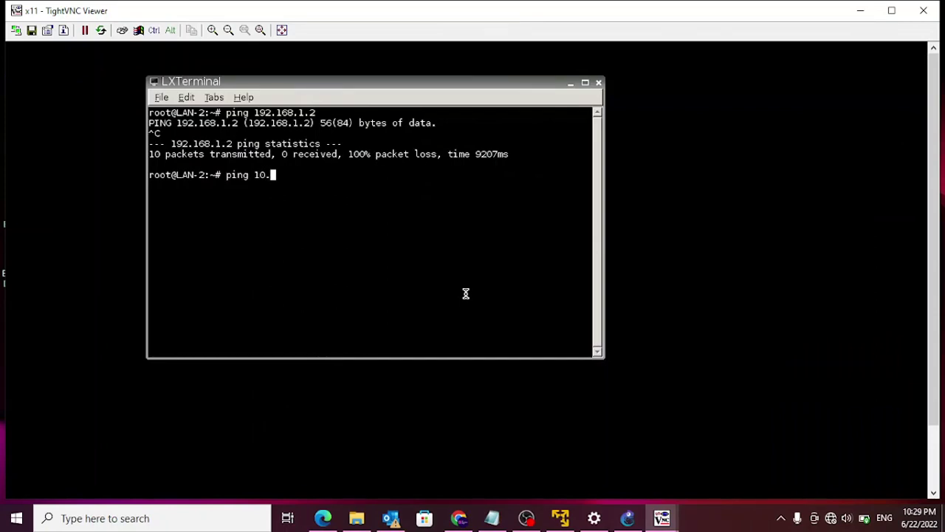
pyautogui.write('13.')
pyautogui.write('250.')
pyautogui.write('2')
pyautogui.press('Return')
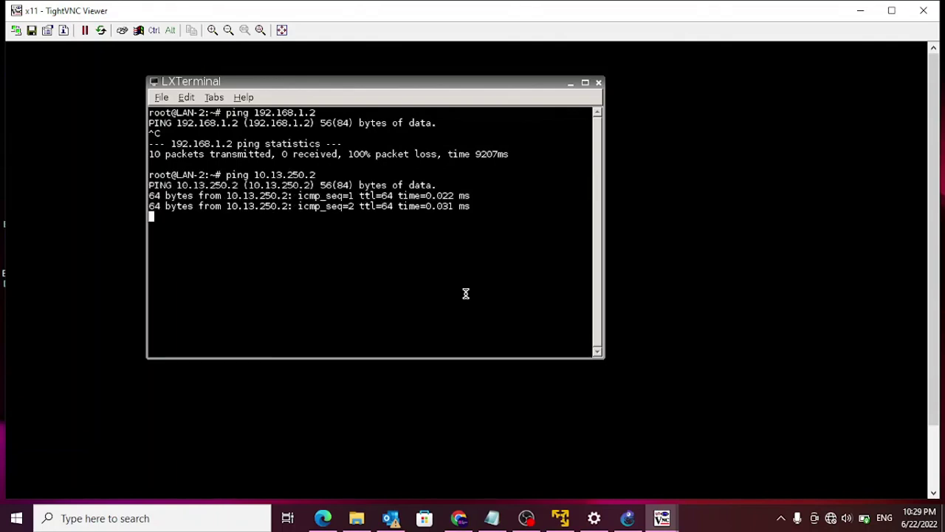
pyautogui.hotkey('ctrl', 'c')
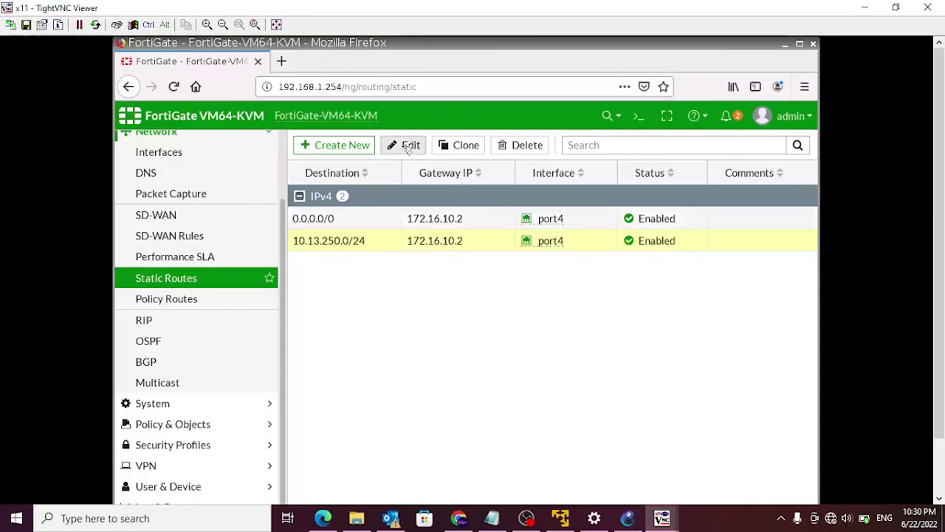
# - Change the 10.13.250.0/24 route's interface from port4 to the FGT1-to-FGT2 tunnel and save
pyautogui.click(403, 150)
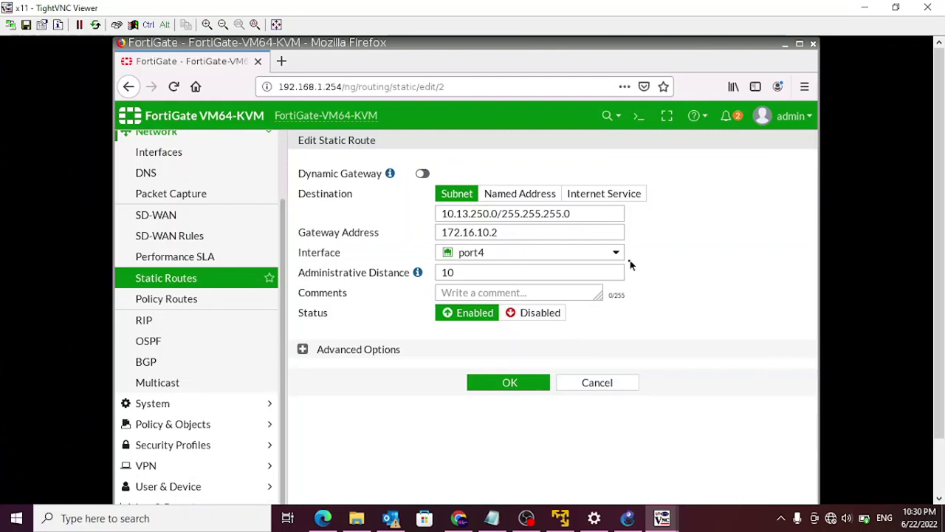
pyautogui.click(615, 253)
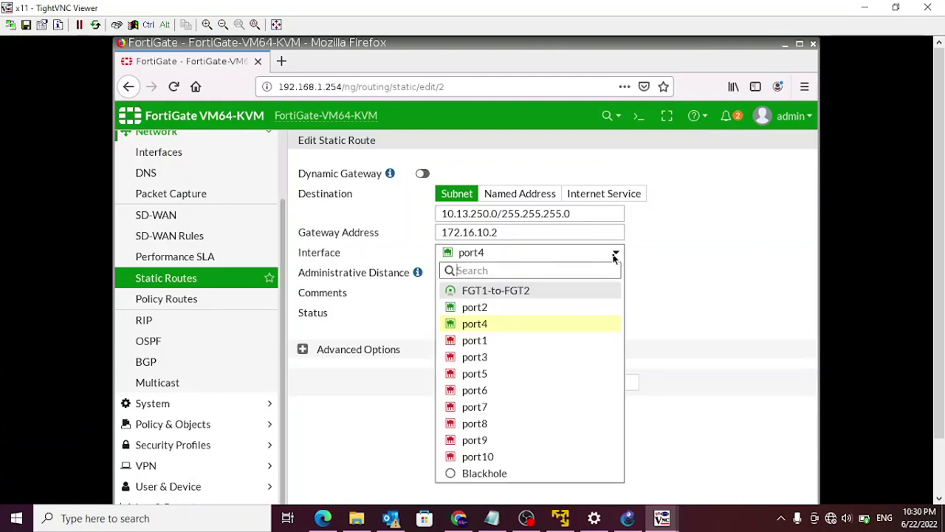
pyautogui.click(488, 290)
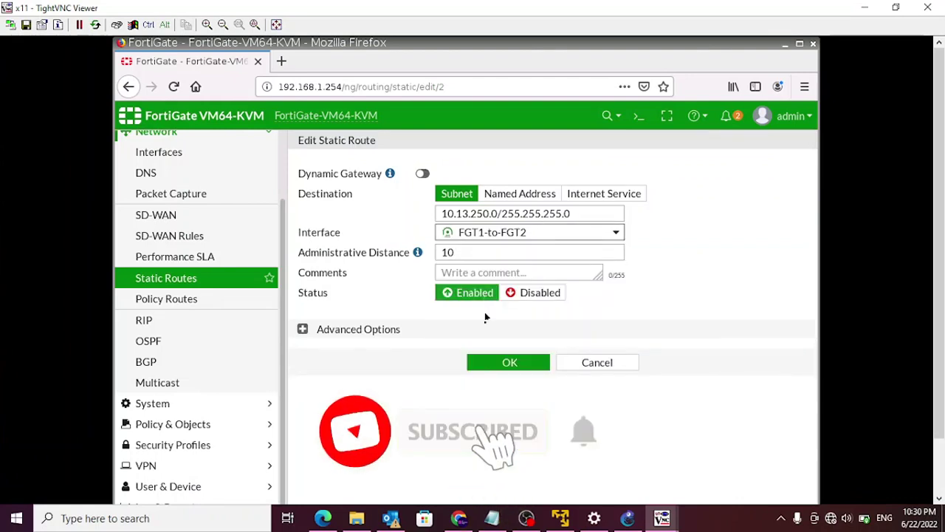
pyautogui.click(499, 365)
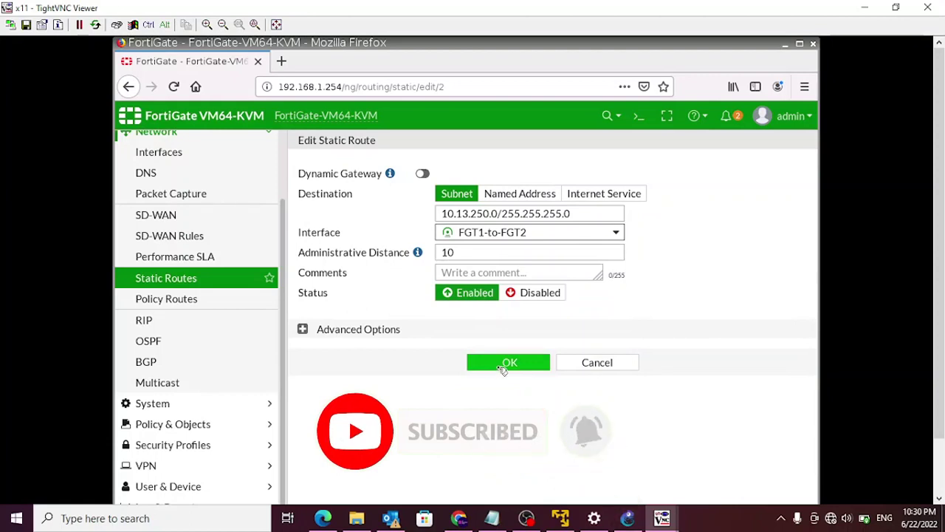
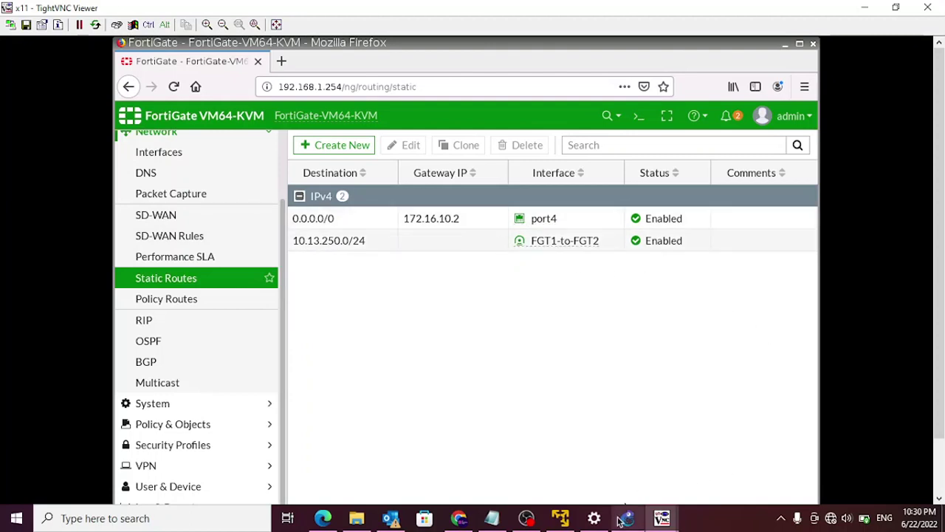
# - Switch to the LAN-2 remote desktop and bring up FortiGate-2's static routes with 192.168.1.0/24 via port4
pyautogui.moveTo(661, 520)
pyautogui.click(708, 497)
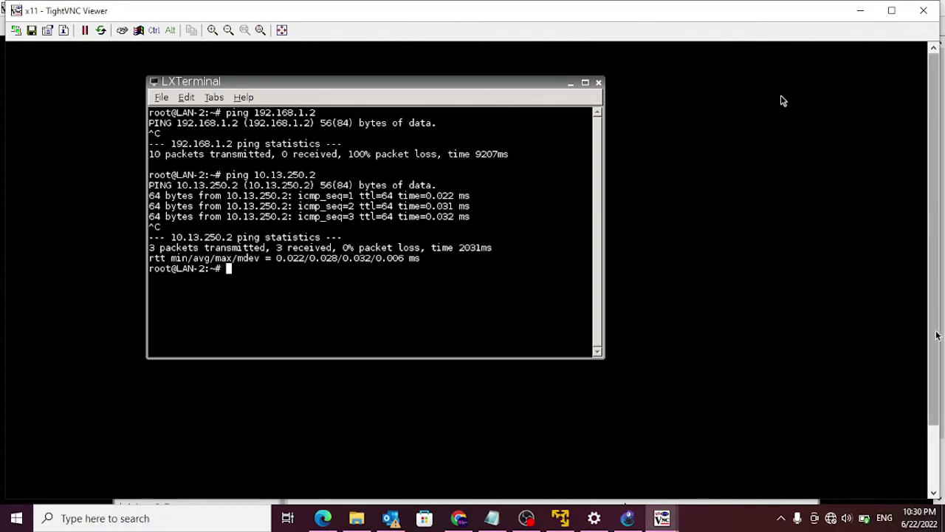
pyautogui.moveTo(936, 287); pyautogui.dragTo(936, 350)
# - Change the 192.168.1.0/24 route's interface from port4 to the FGT2-to-FGT1 tunnel and save
pyautogui.click(330, 487)
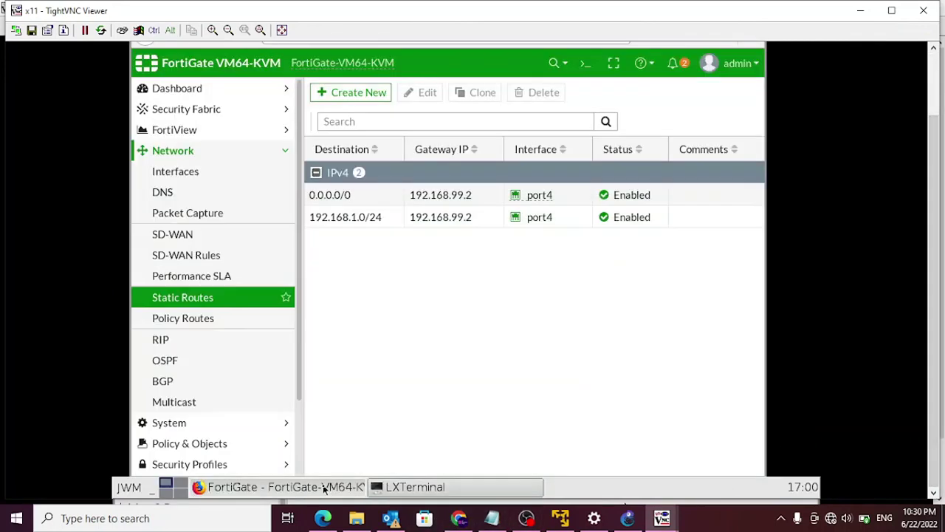
pyautogui.click(359, 221)
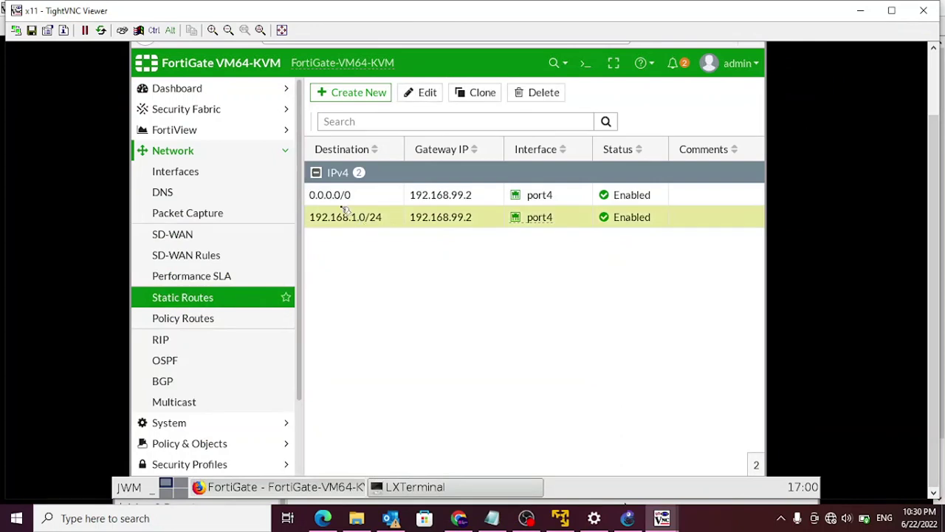
pyautogui.click(425, 94)
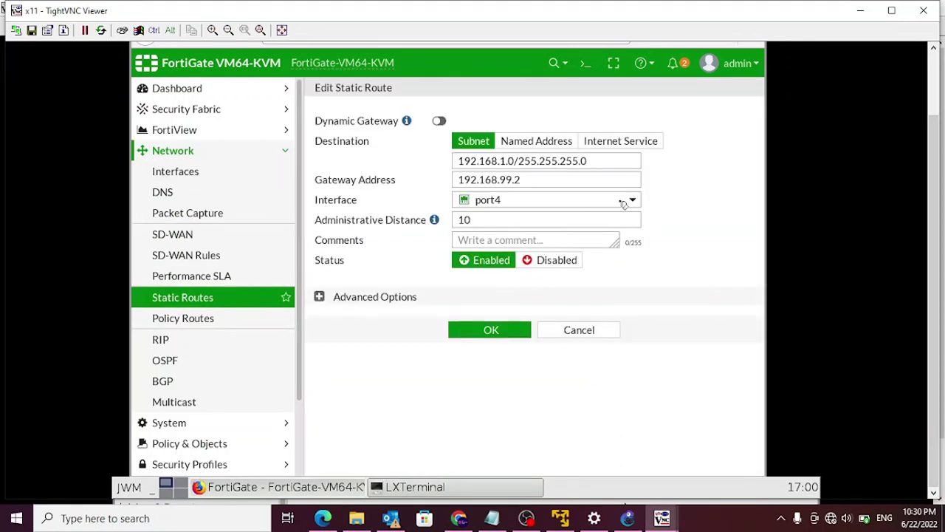
pyautogui.click(632, 203)
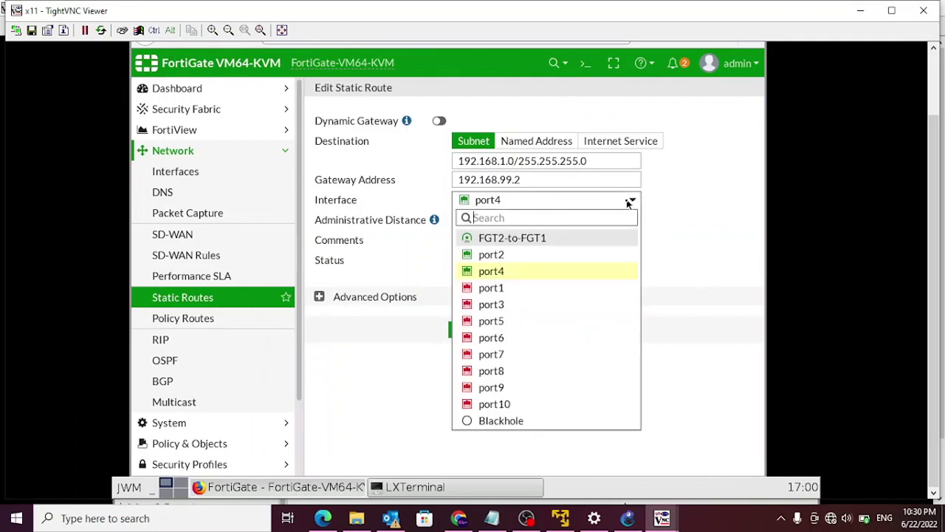
pyautogui.click(541, 239)
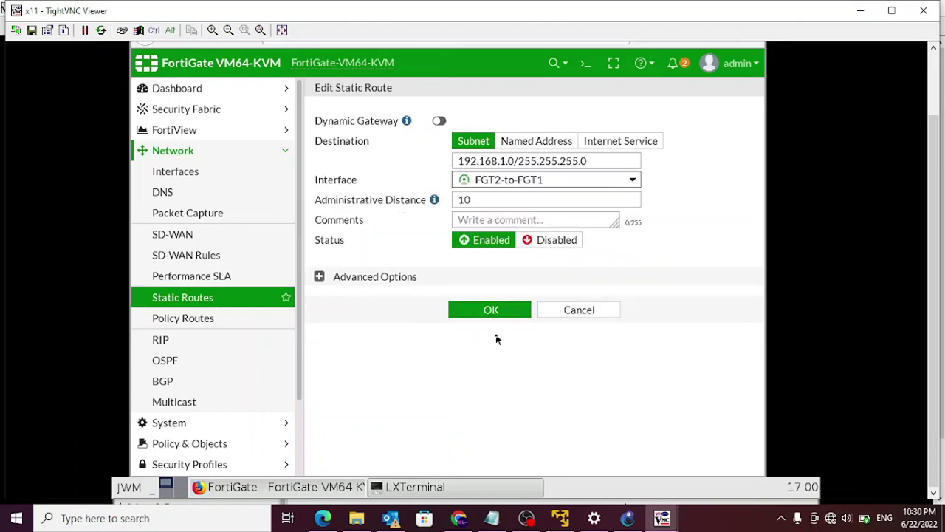
pyautogui.click(484, 310)
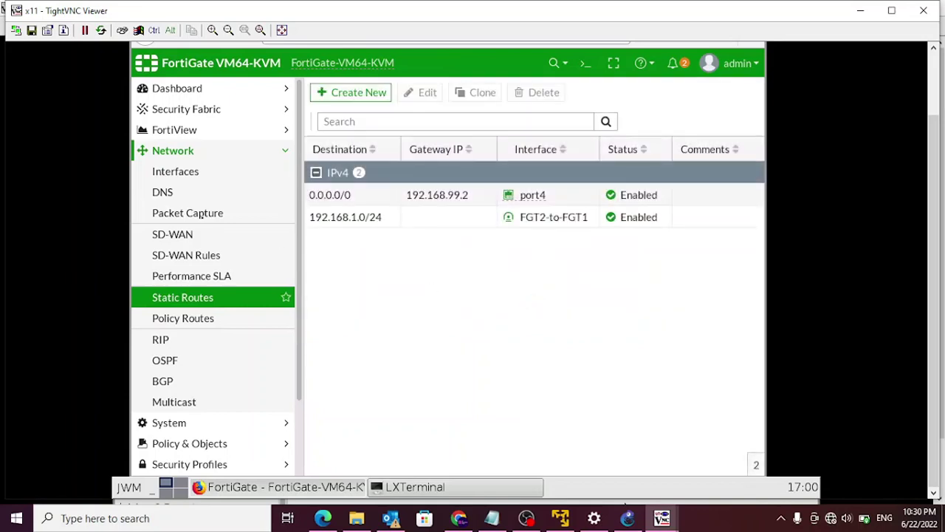
# - Bring the LAN-2 terminal back to the front
pyautogui.click(663, 521)
pyautogui.click(736, 460)
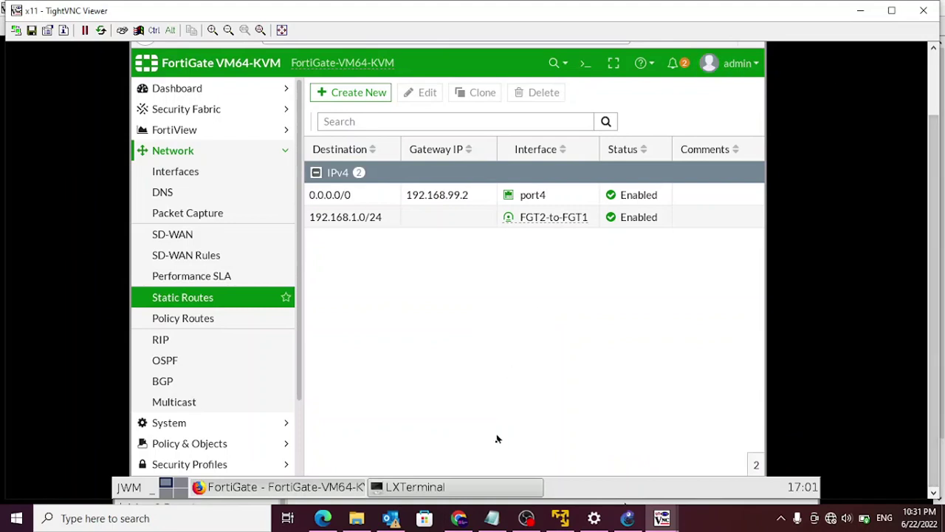
pyautogui.click(490, 487)
# - Re-run the ping to 192.168.1.2 from LAN-2 and confirm 0% packet loss
pyautogui.press('Return')
pyautogui.press('Return')
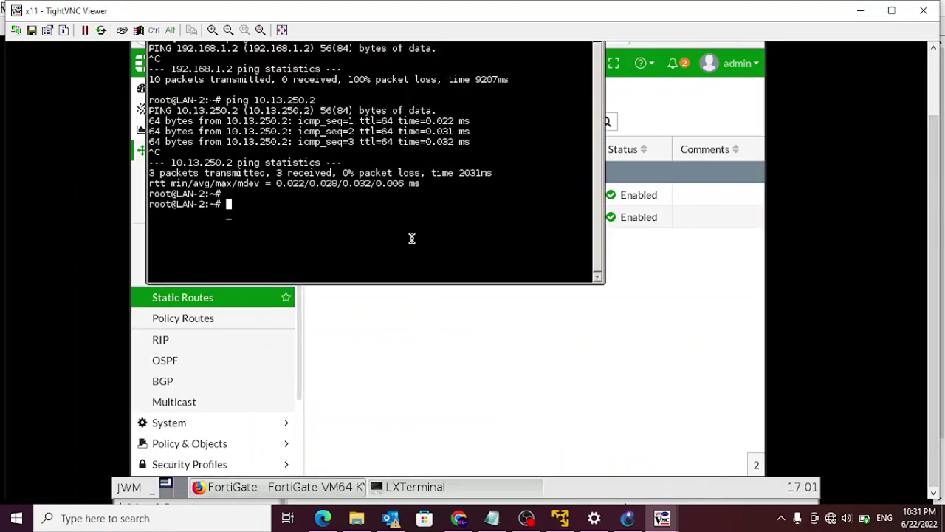
pyautogui.press('Up')
pyautogui.press('Up')
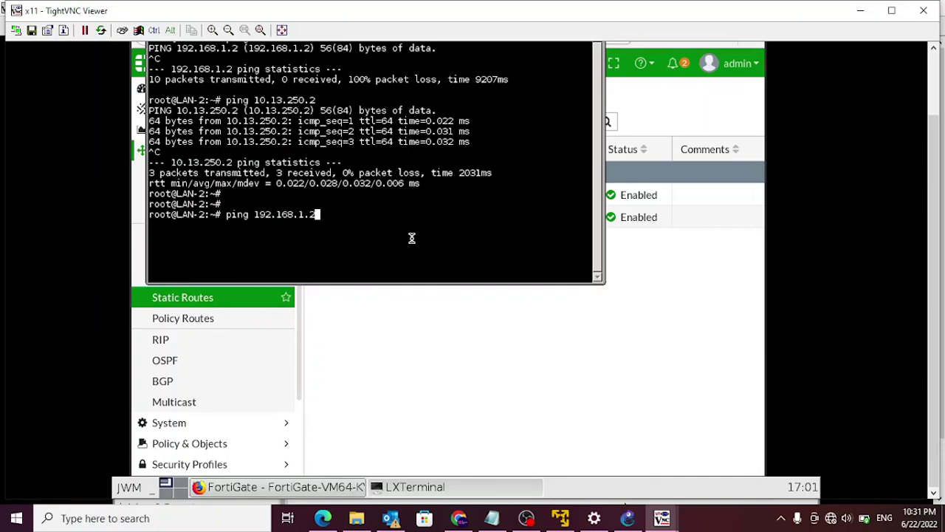
pyautogui.press('Return')
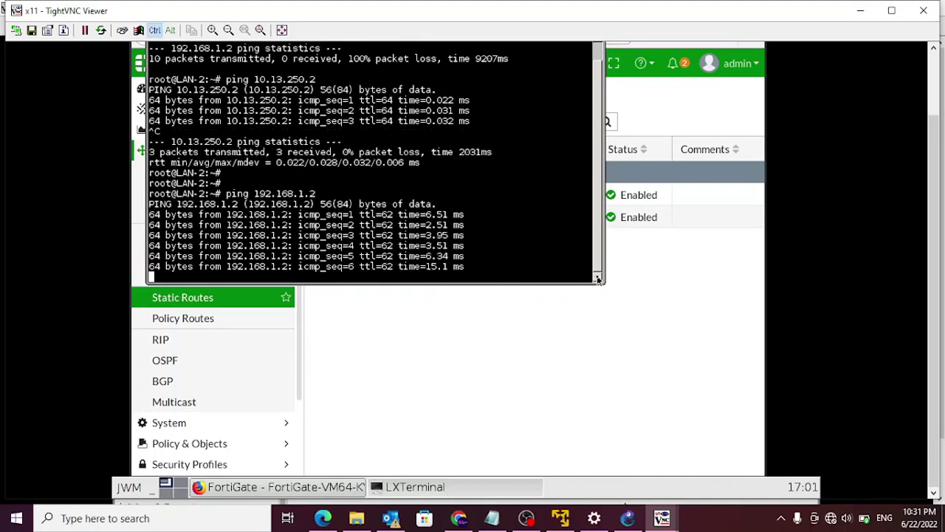
pyautogui.hotkey('ctrl', 'c')
pyautogui.scroll(2, 939, 169)
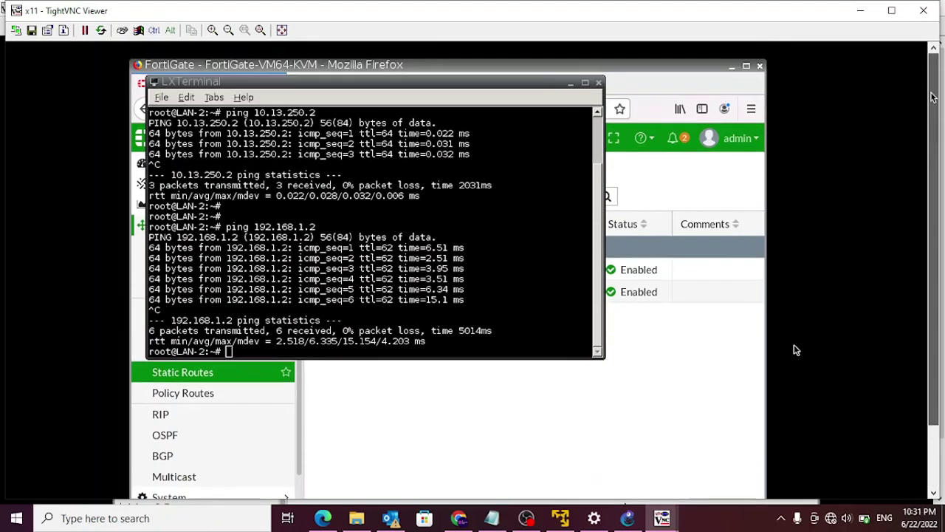
# - Reposition the terminal and show the GNS3 lab topology diagram
pyautogui.moveTo(330, 80); pyautogui.dragTo(445, 203)
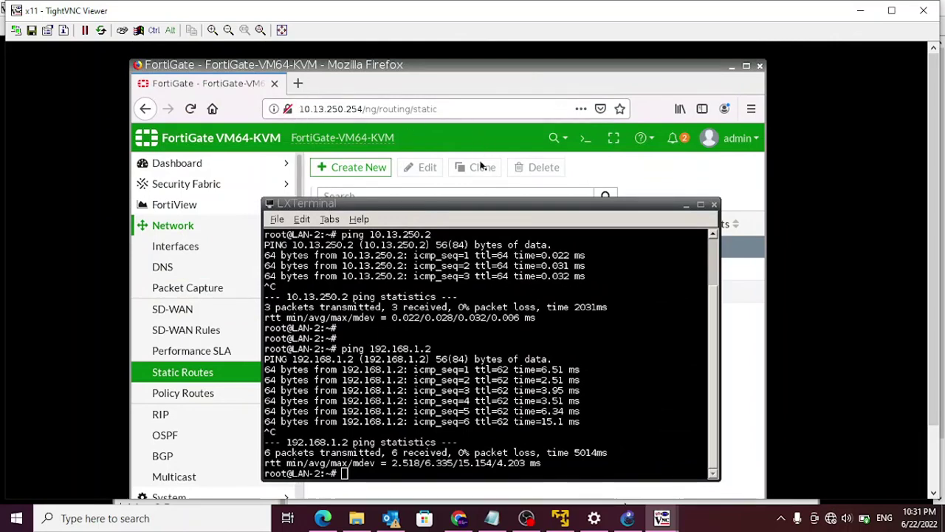
pyautogui.moveTo(416, 205); pyautogui.dragTo(384, 106)
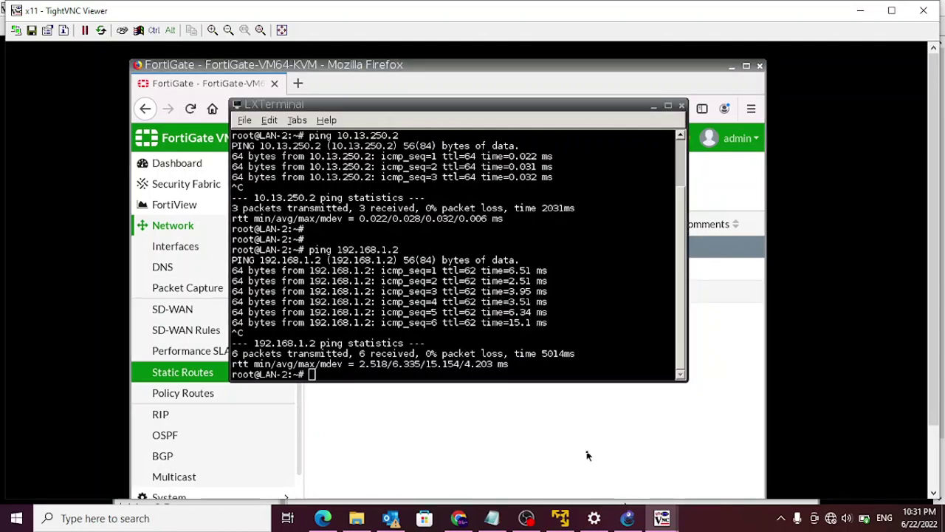
pyautogui.click(627, 520)
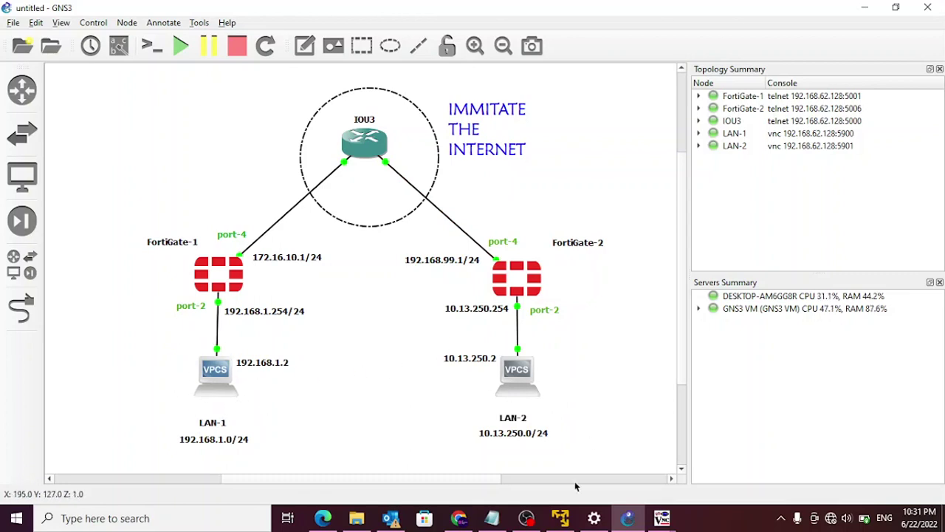
# - On the LAN-1 remote desktop, minimize Firefox and open a new terminal from the desktop menu
pyautogui.moveTo(659, 520)
pyautogui.click(587, 454)
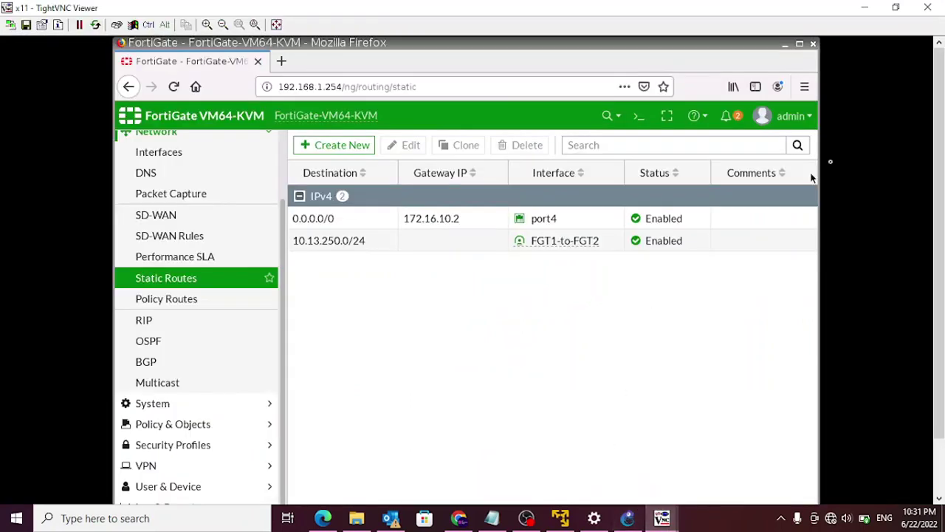
pyautogui.click(785, 45)
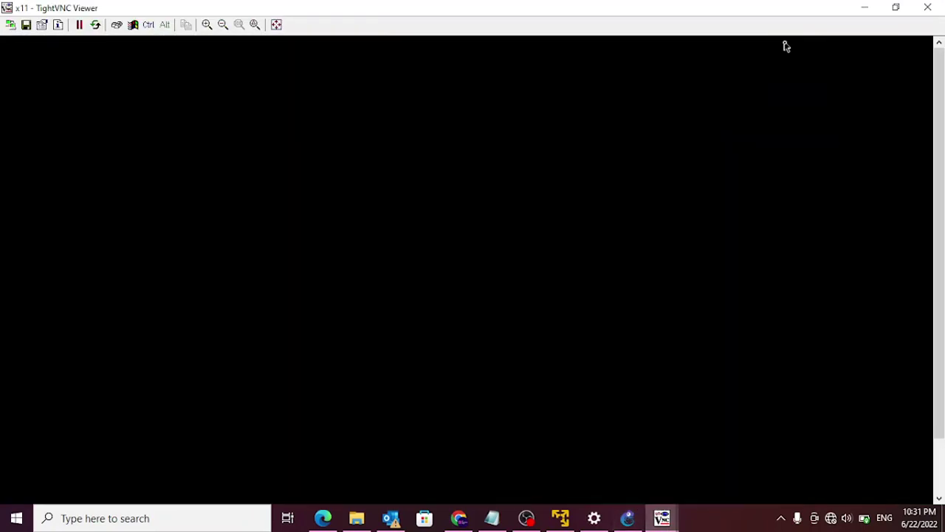
pyautogui.rightClick(457, 121)
pyautogui.click(472, 131)
# - Ping 10.13.250.2 and confirm it replies with 0% loss
pyautogui.write('ping ')
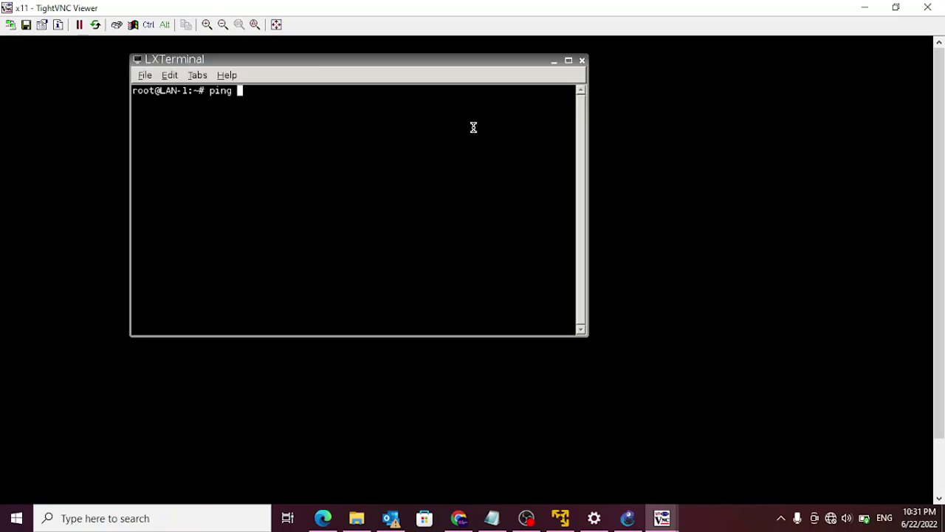
pyautogui.write('10.13.250.2')
pyautogui.press('Return')
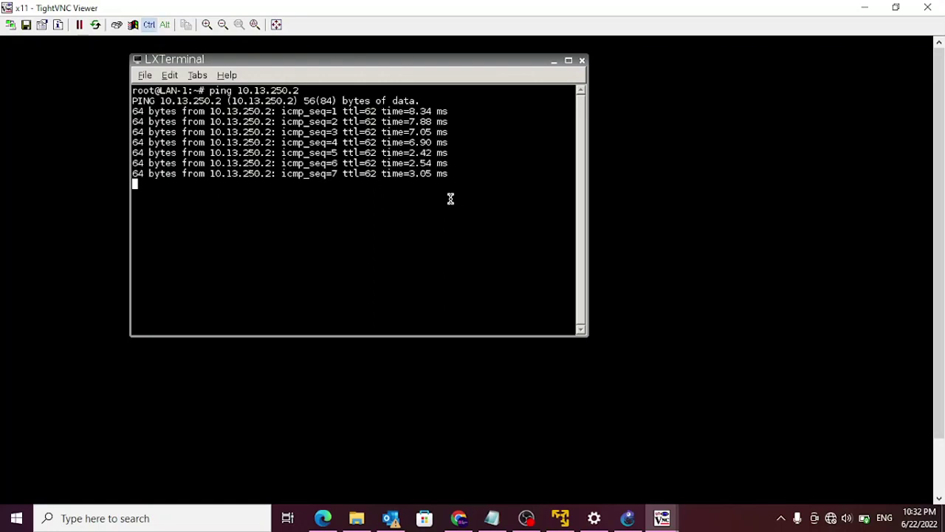
pyautogui.hotkey('ctrl', 'c')
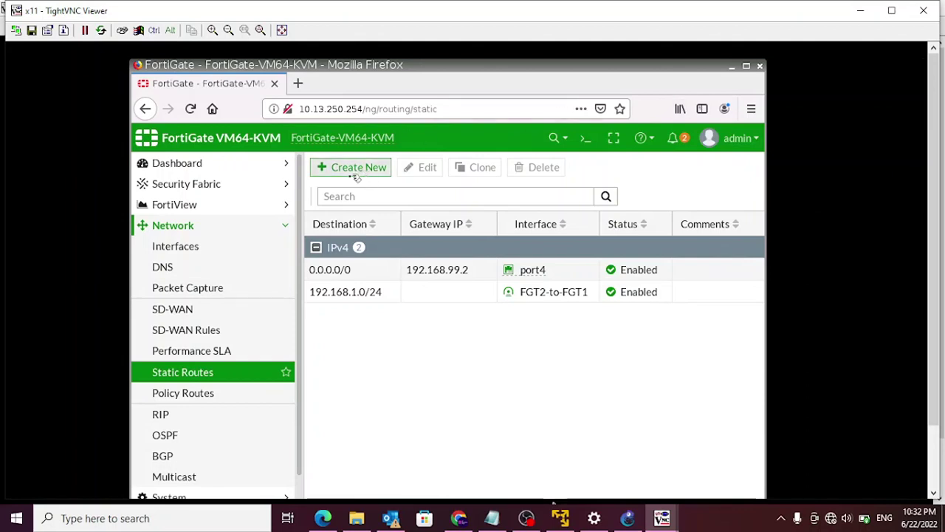
# - Open FortiGate-2's IPsec Monitor through the VPN and Monitor menus
pyautogui.click(176, 227)
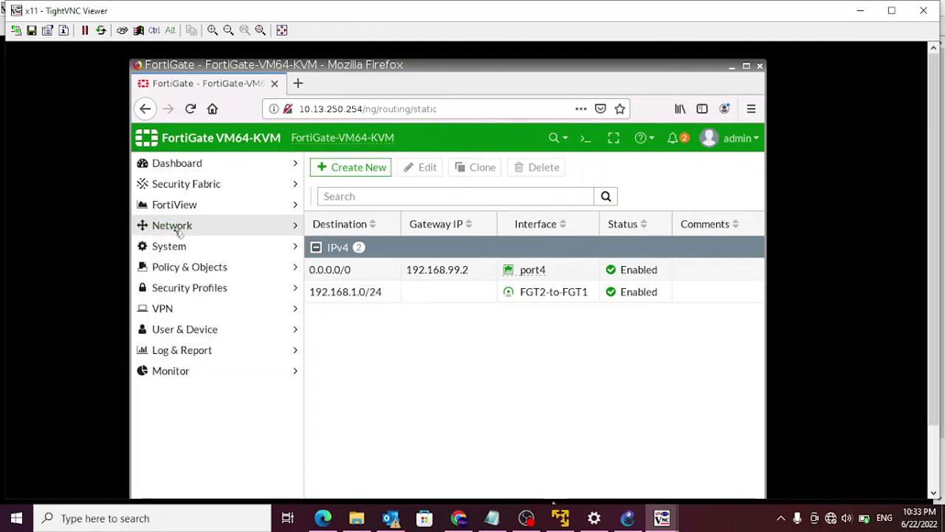
pyautogui.click(188, 315)
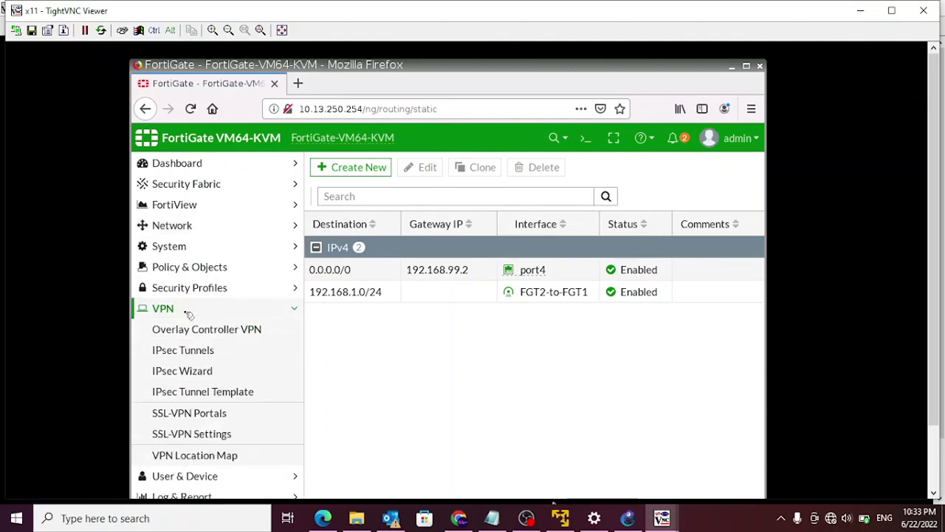
pyautogui.click(186, 313)
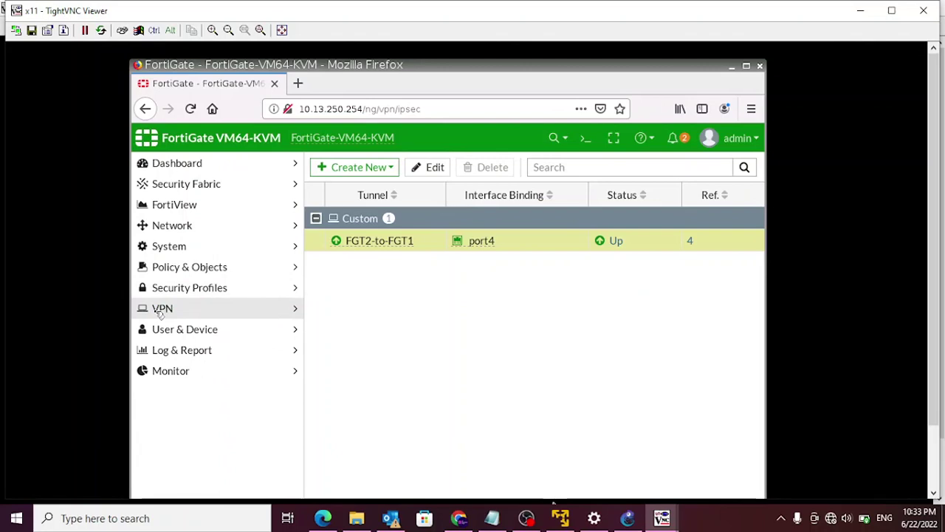
pyautogui.click(181, 374)
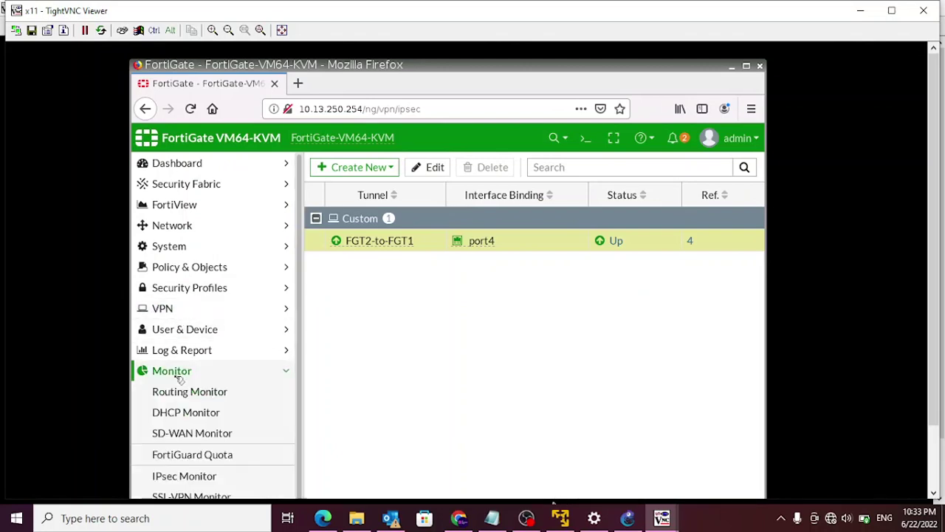
pyautogui.click(189, 476)
# - Start bringing down FGT2-to-FGT1's Phase 2 selectors, then cancel to keep the tunnel up
pyautogui.rightClick(361, 300)
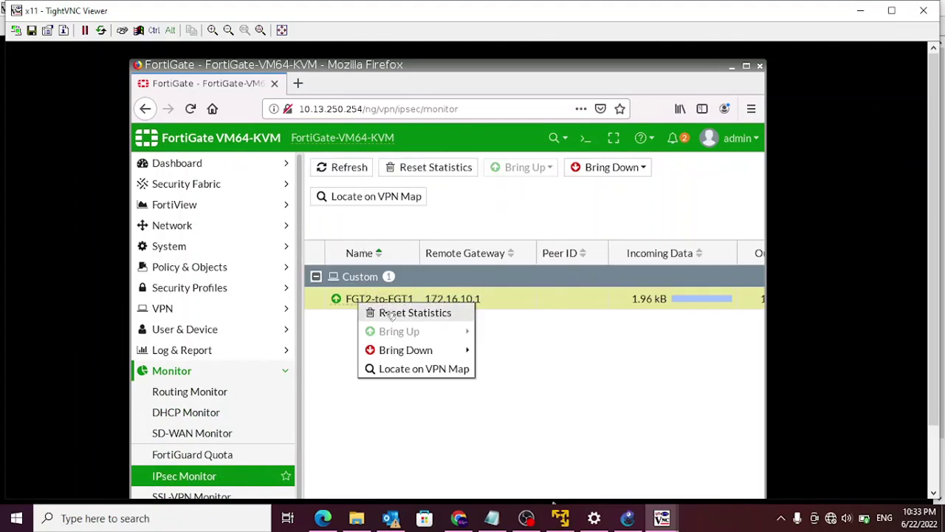
pyautogui.moveTo(407, 353)
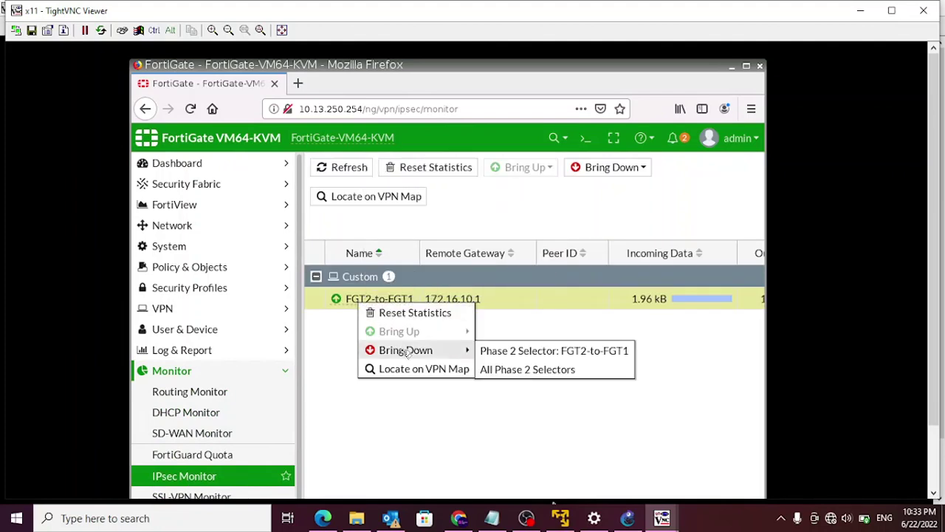
pyautogui.click(532, 372)
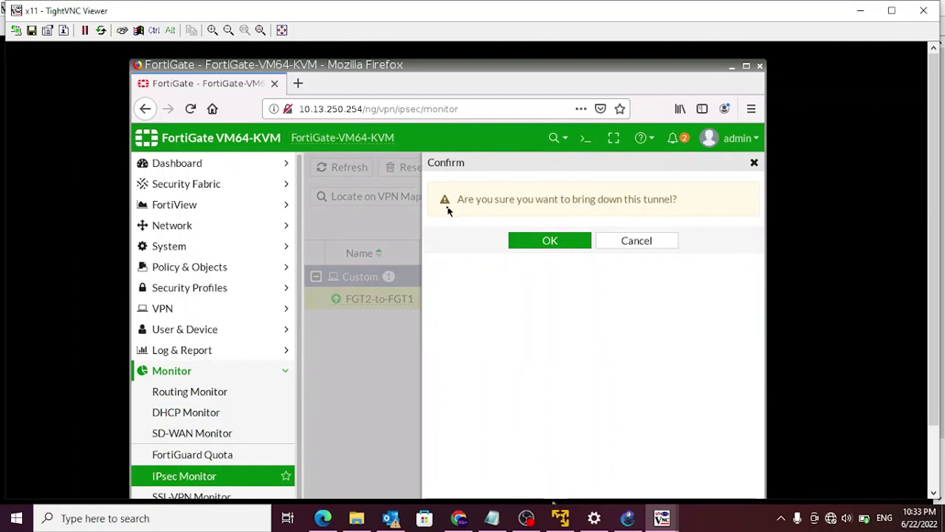
pyautogui.click(563, 242)
# - Return to the IPsec Monitor and review the FGT2-to-FGT1 tunnel's traffic columns
pyautogui.click(186, 453)
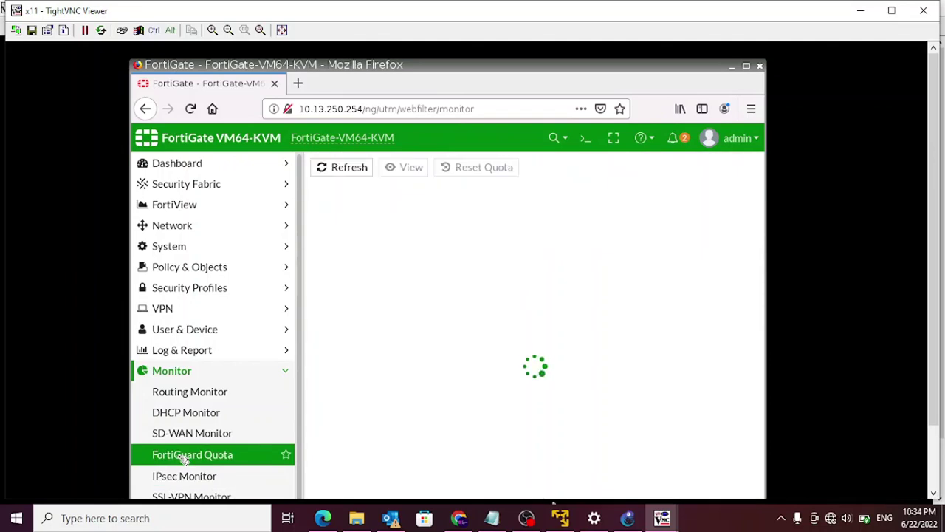
pyautogui.click(190, 475)
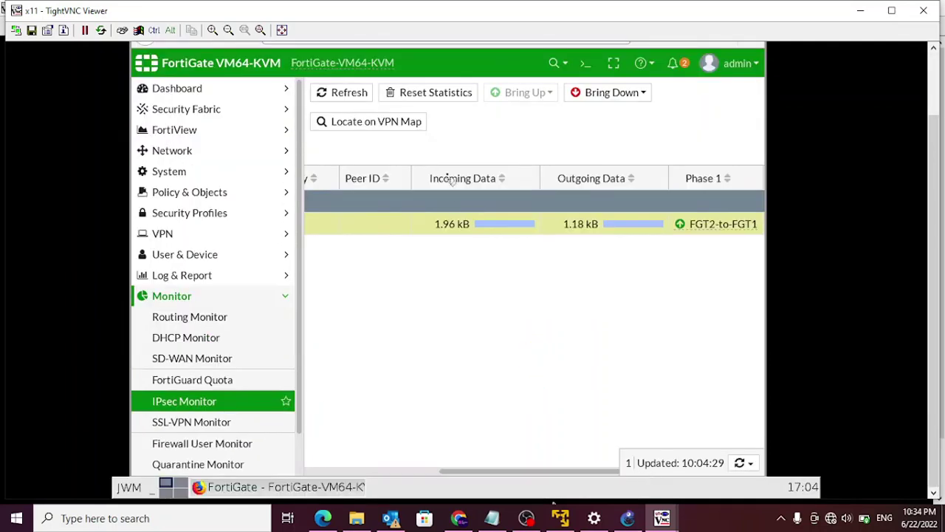
pyautogui.moveTo(598, 472); pyautogui.dragTo(323, 468)
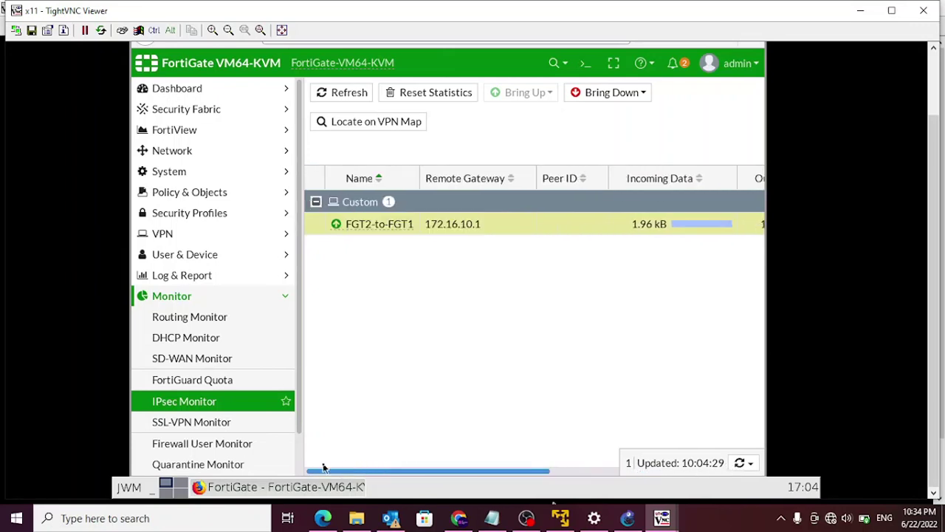
pyautogui.moveTo(450, 470); pyautogui.dragTo(718, 468)
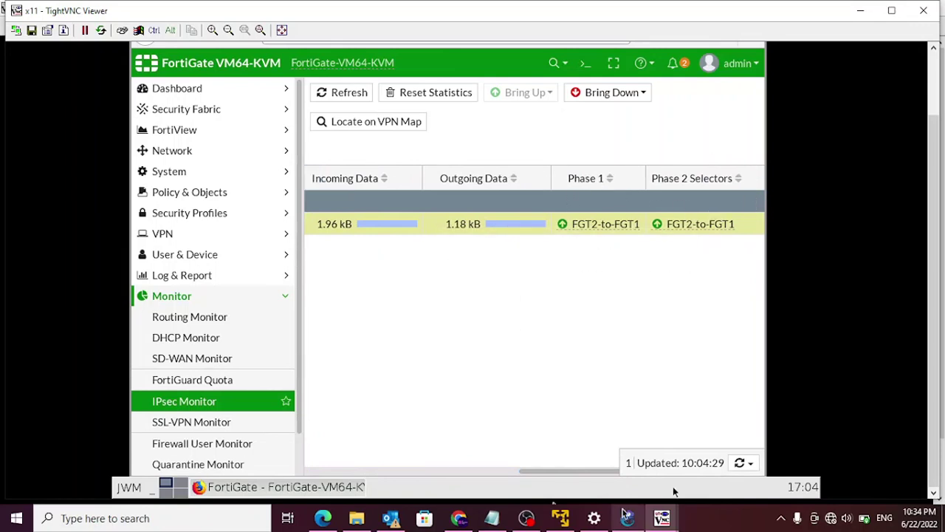
pyautogui.moveTo(598, 473); pyautogui.dragTo(229, 470)
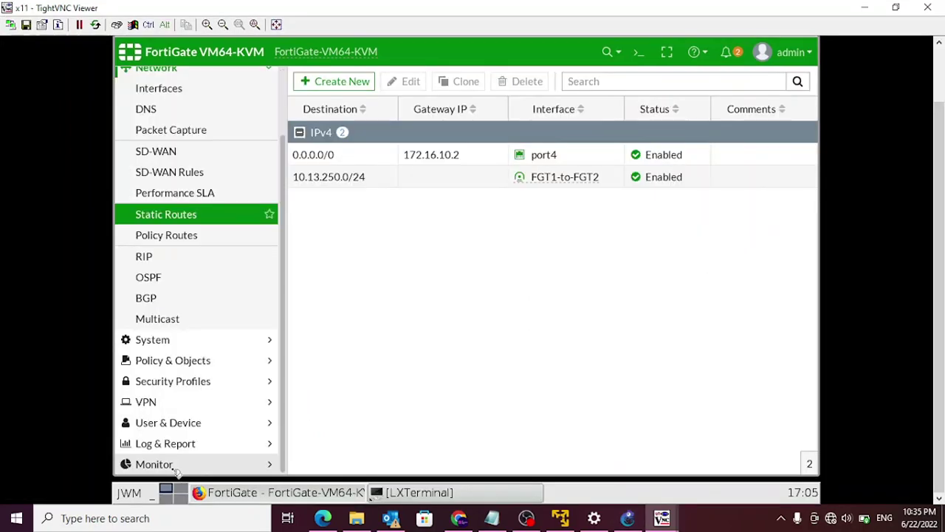
pyautogui.click(176, 468)
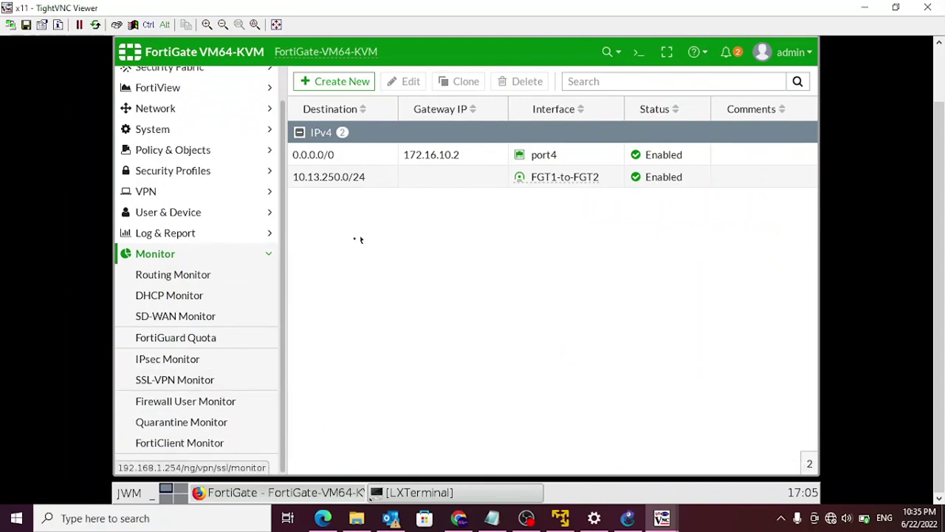
# - On FortiGate-1's IPsec Monitor, try bringing down FGT1-to-FGT2's Phase 2 selectors and check its 1.96 kB/1.18 kB traffic
pyautogui.click(167, 362)
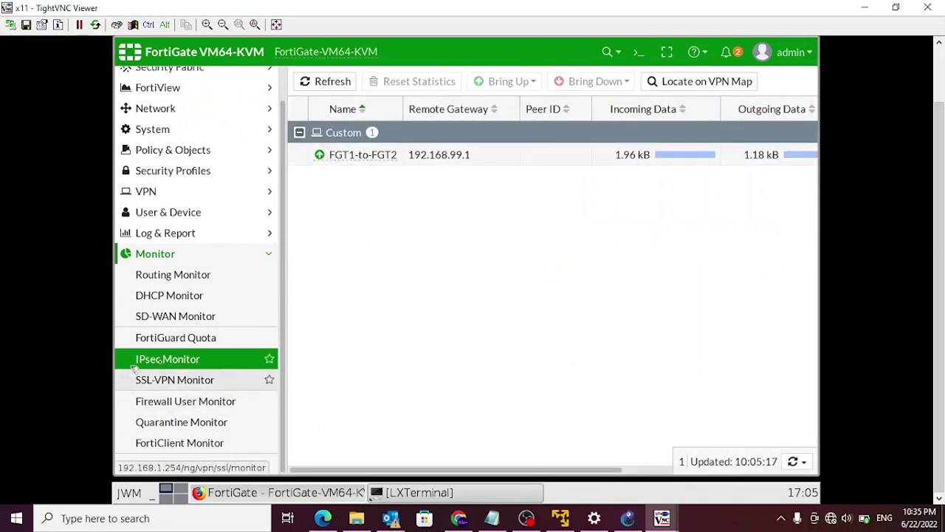
pyautogui.click(407, 163)
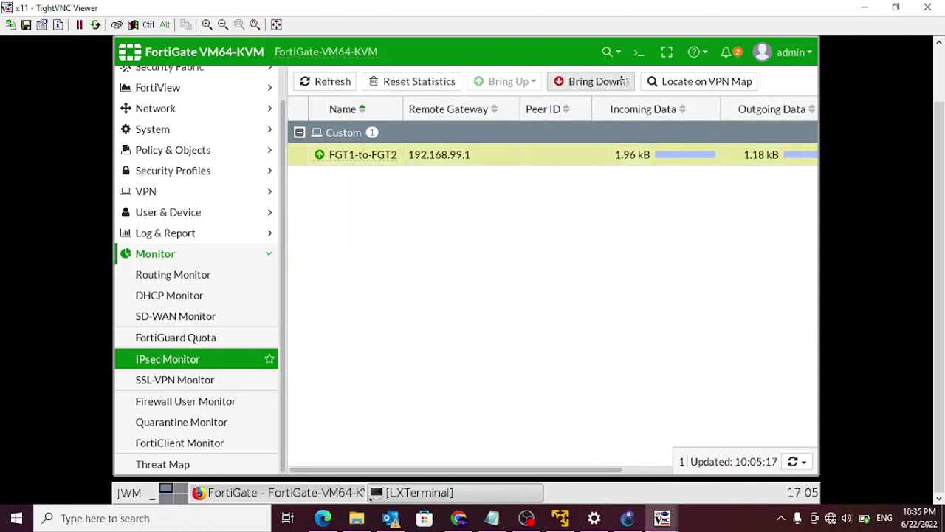
pyautogui.click(576, 82)
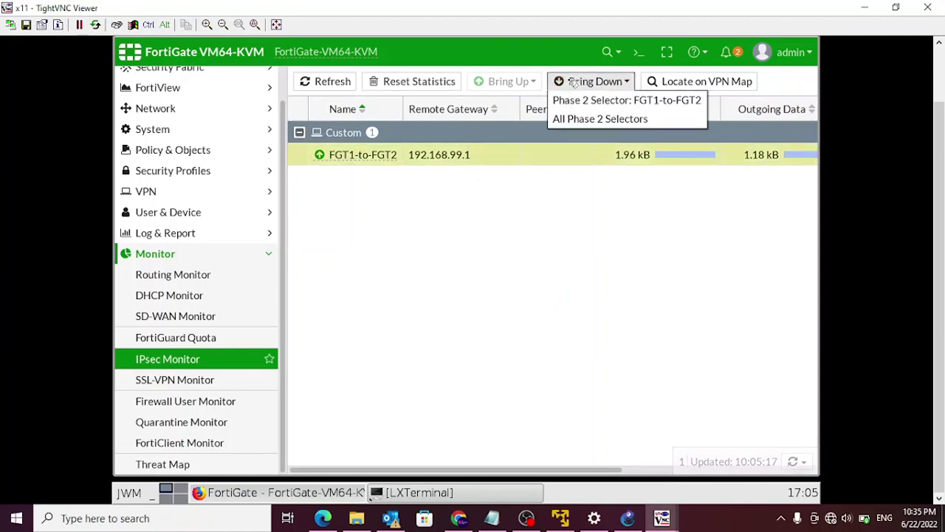
pyautogui.click(572, 125)
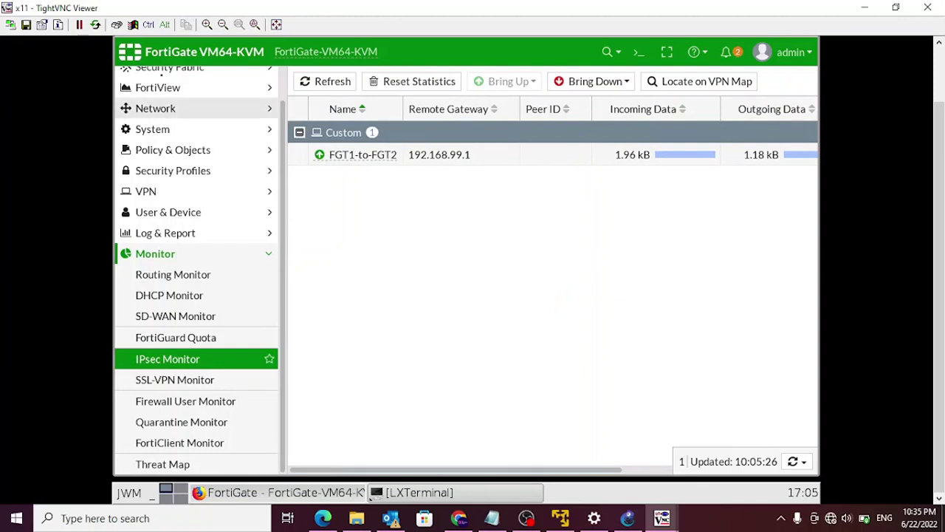
pyautogui.moveTo(942, 183); pyautogui.dragTo(937, 160)
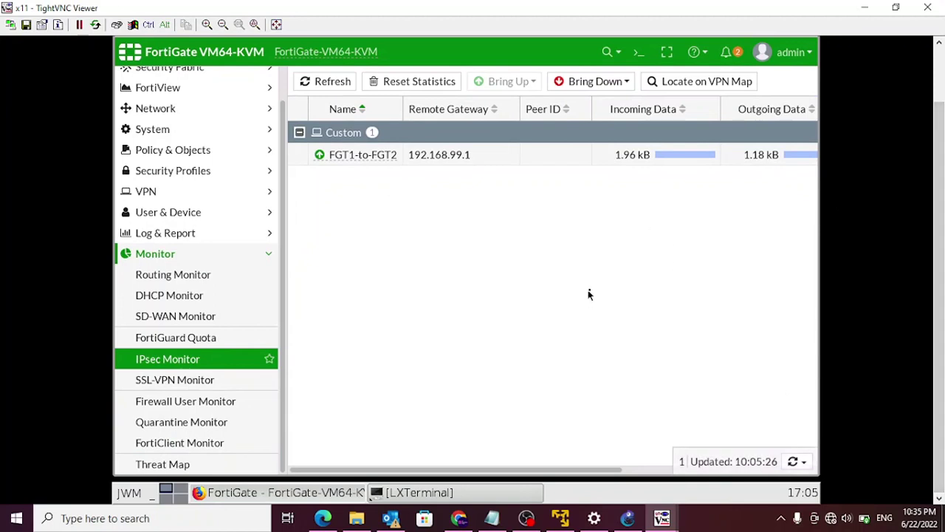
pyautogui.click(430, 161)
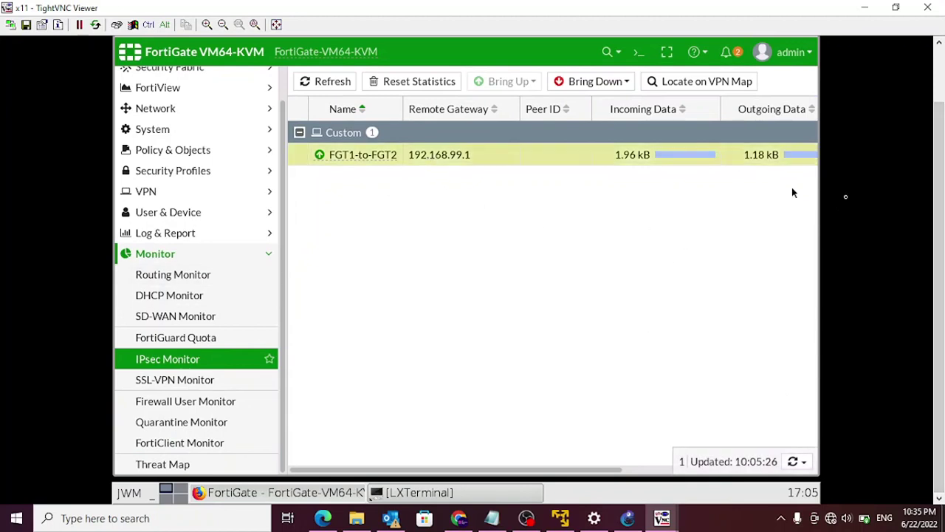
pyautogui.moveTo(939, 296); pyautogui.dragTo(939, 242)
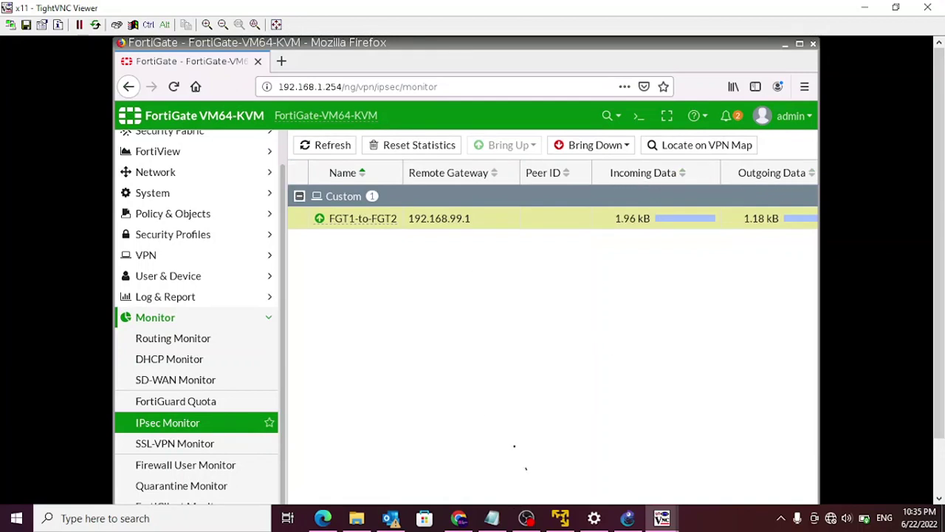
# - Reset the FGT1-to-FGT2 tunnel's traffic statistics
pyautogui.click(403, 148)
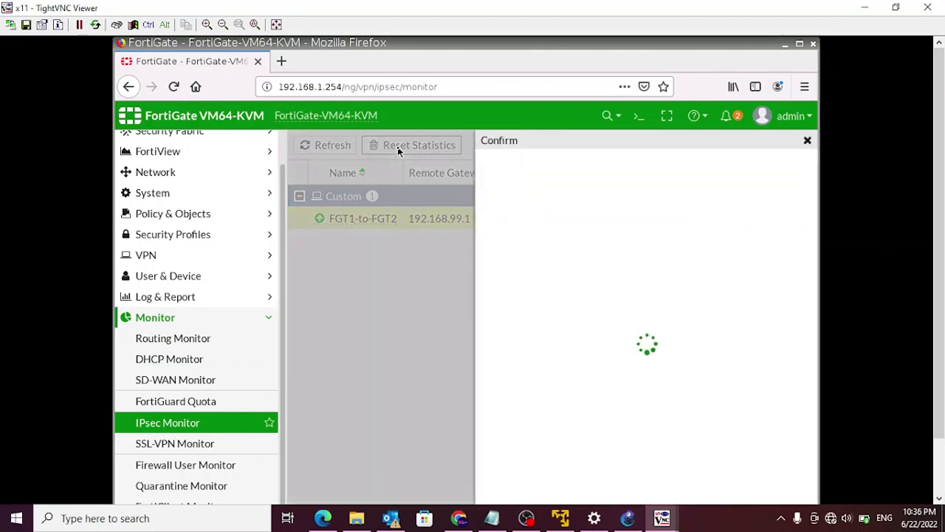
pyautogui.click(604, 219)
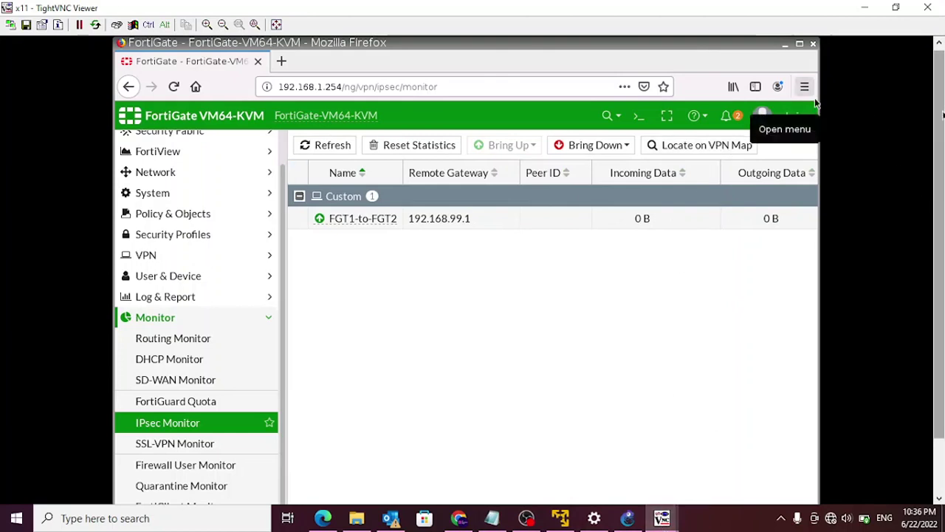
pyautogui.press('F11')
# - Re-run ping 10.13.250.2 from LAN-1 and refresh the monitor, showing 840 B in, 504 B out
pyautogui.click(500, 491)
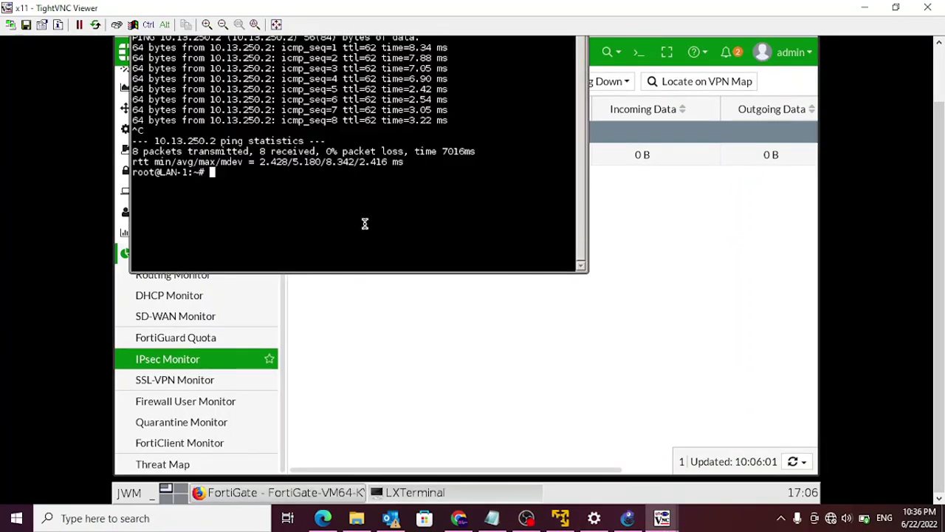
pyautogui.press('Return')
pyautogui.press('Return')
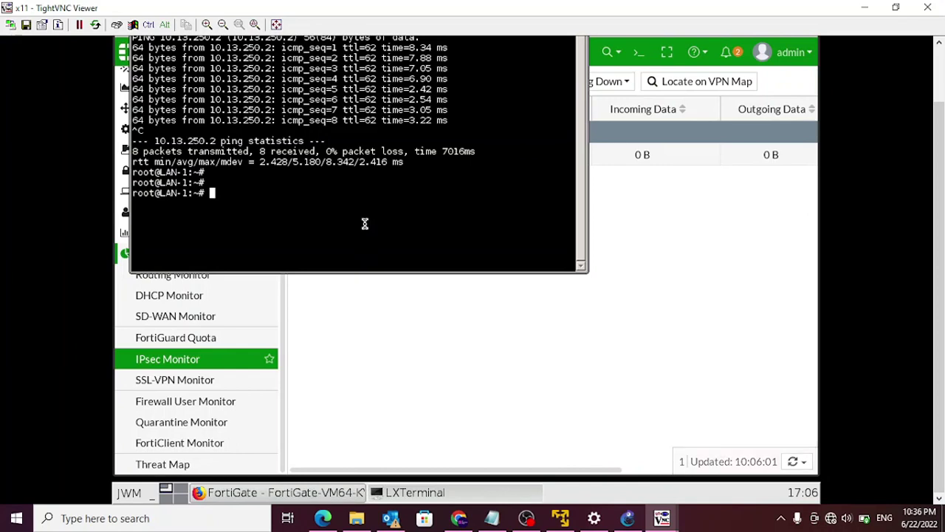
pyautogui.press('Up')
pyautogui.press('Return')
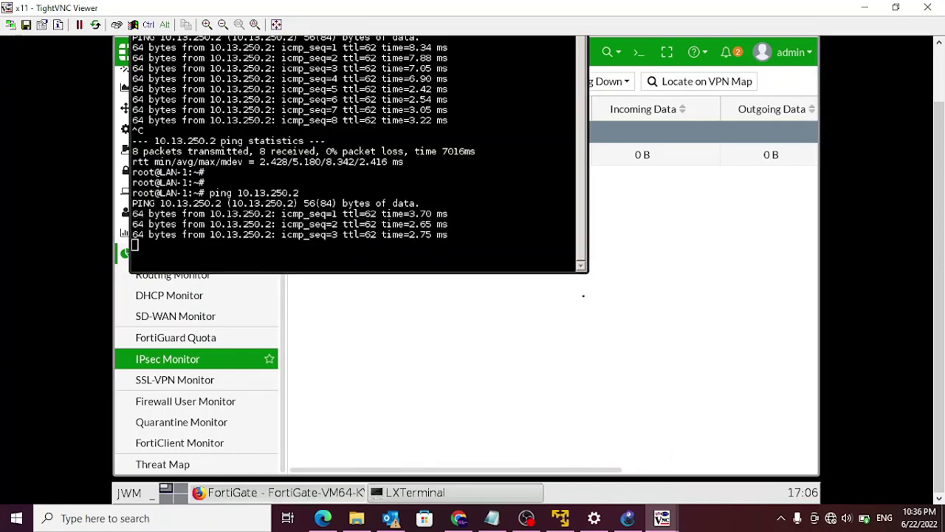
pyautogui.click(652, 317)
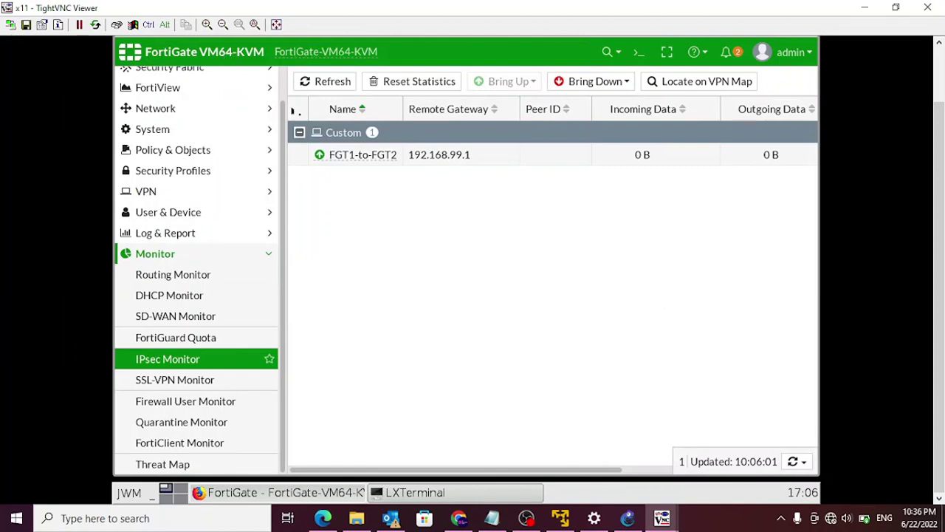
pyautogui.click(322, 83)
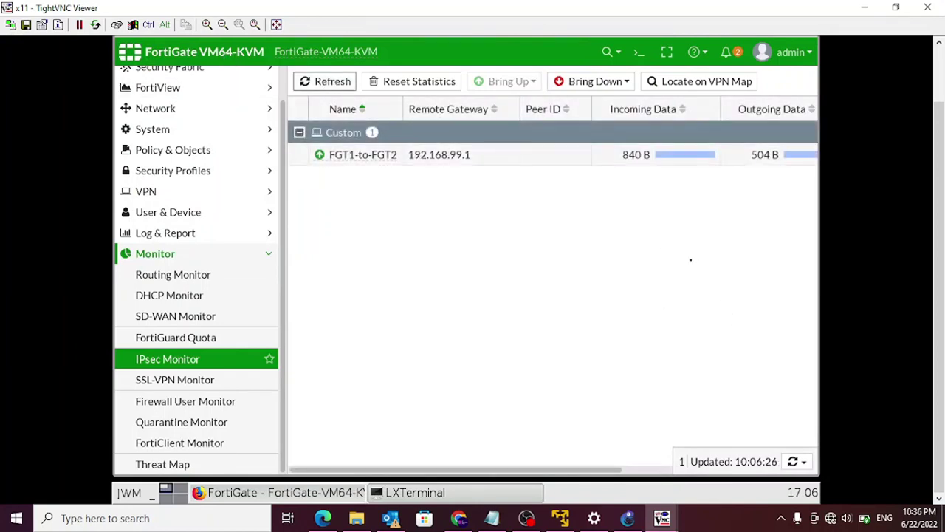